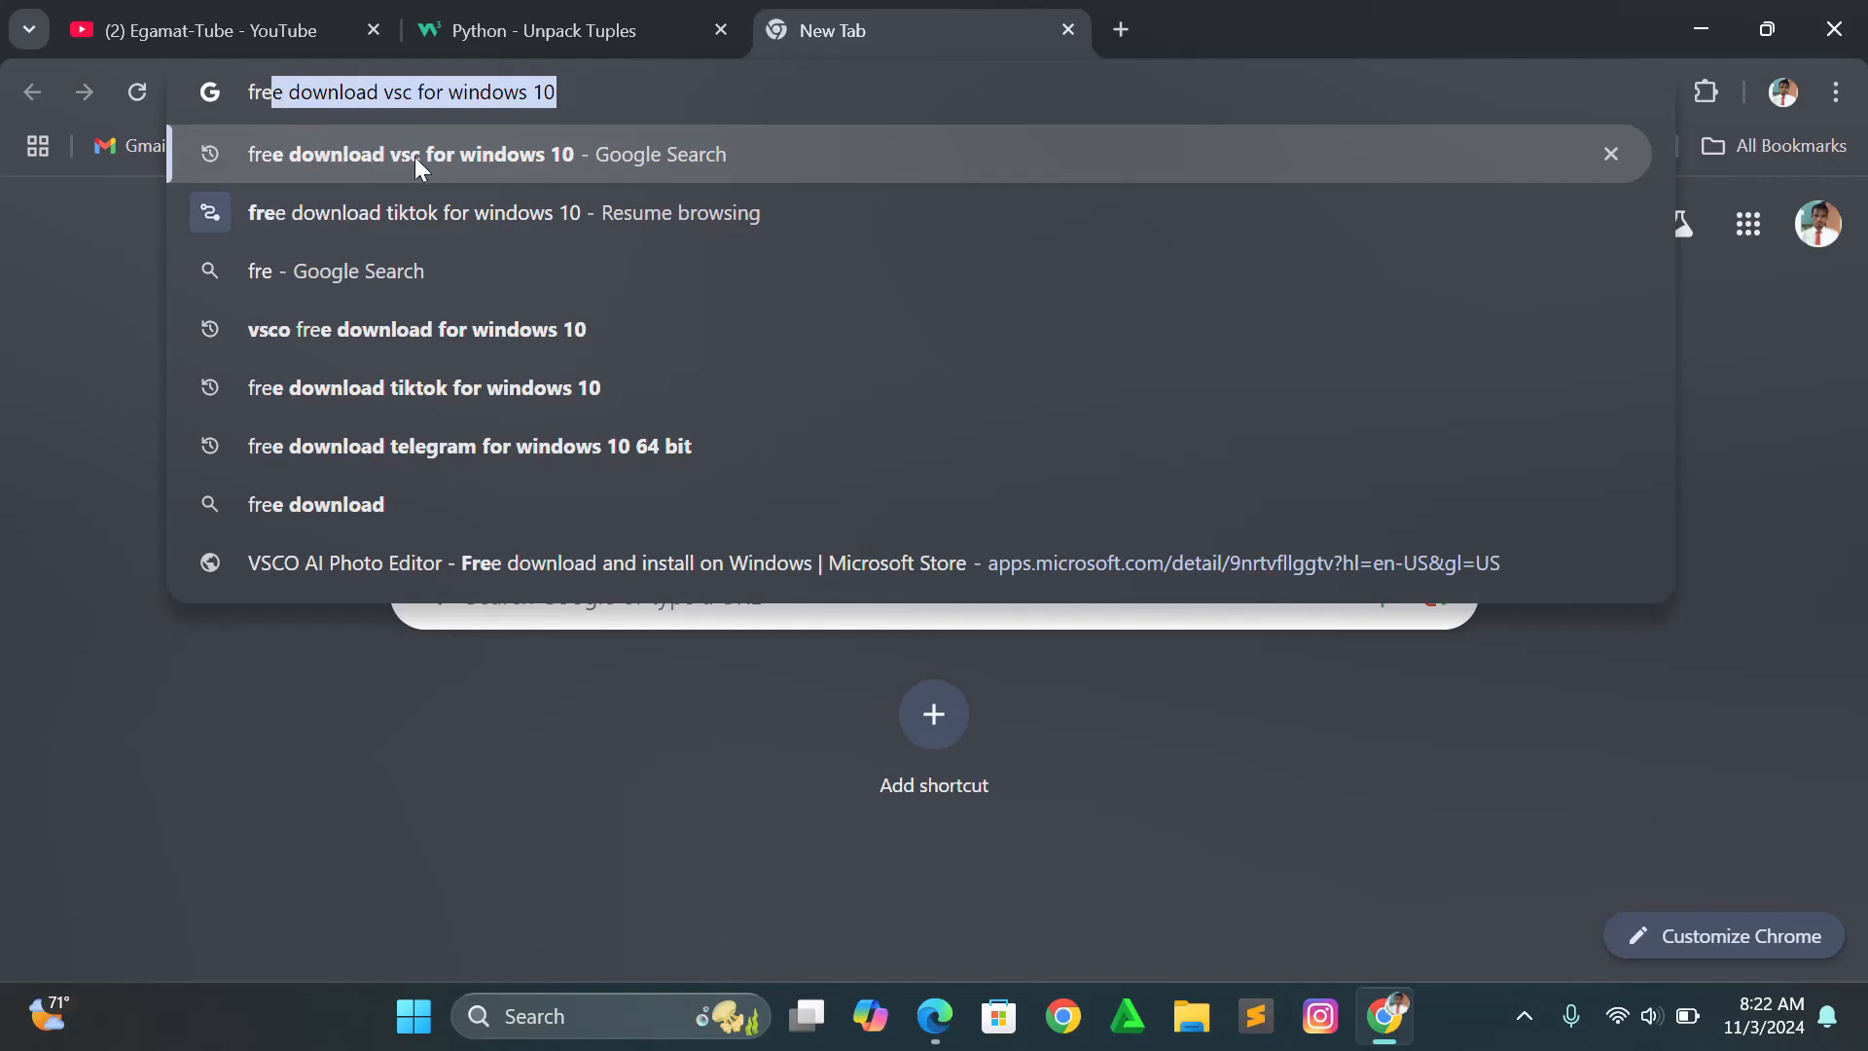
# Search Google for "free download vsc for windows 10" and download the Windows installer from the official Visual Studio Code download page
pyautogui.click(530, 156)
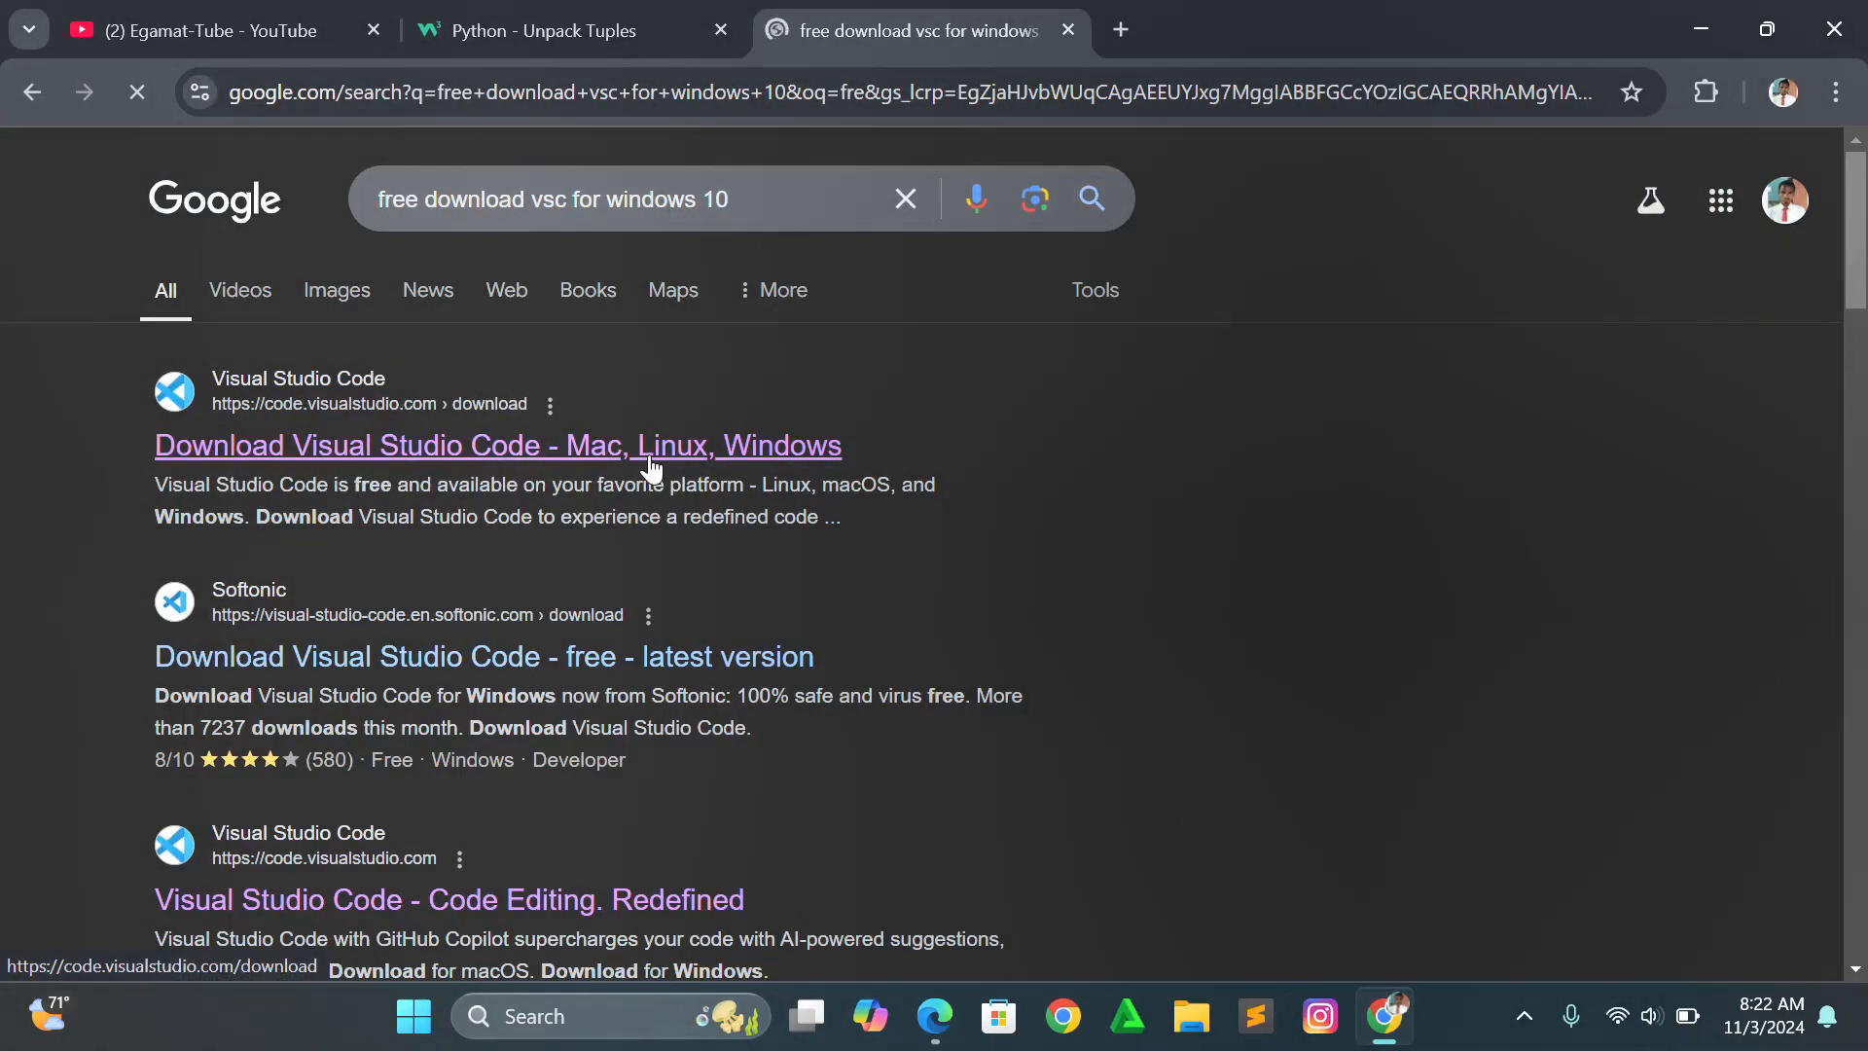
pyautogui.click(544, 453)
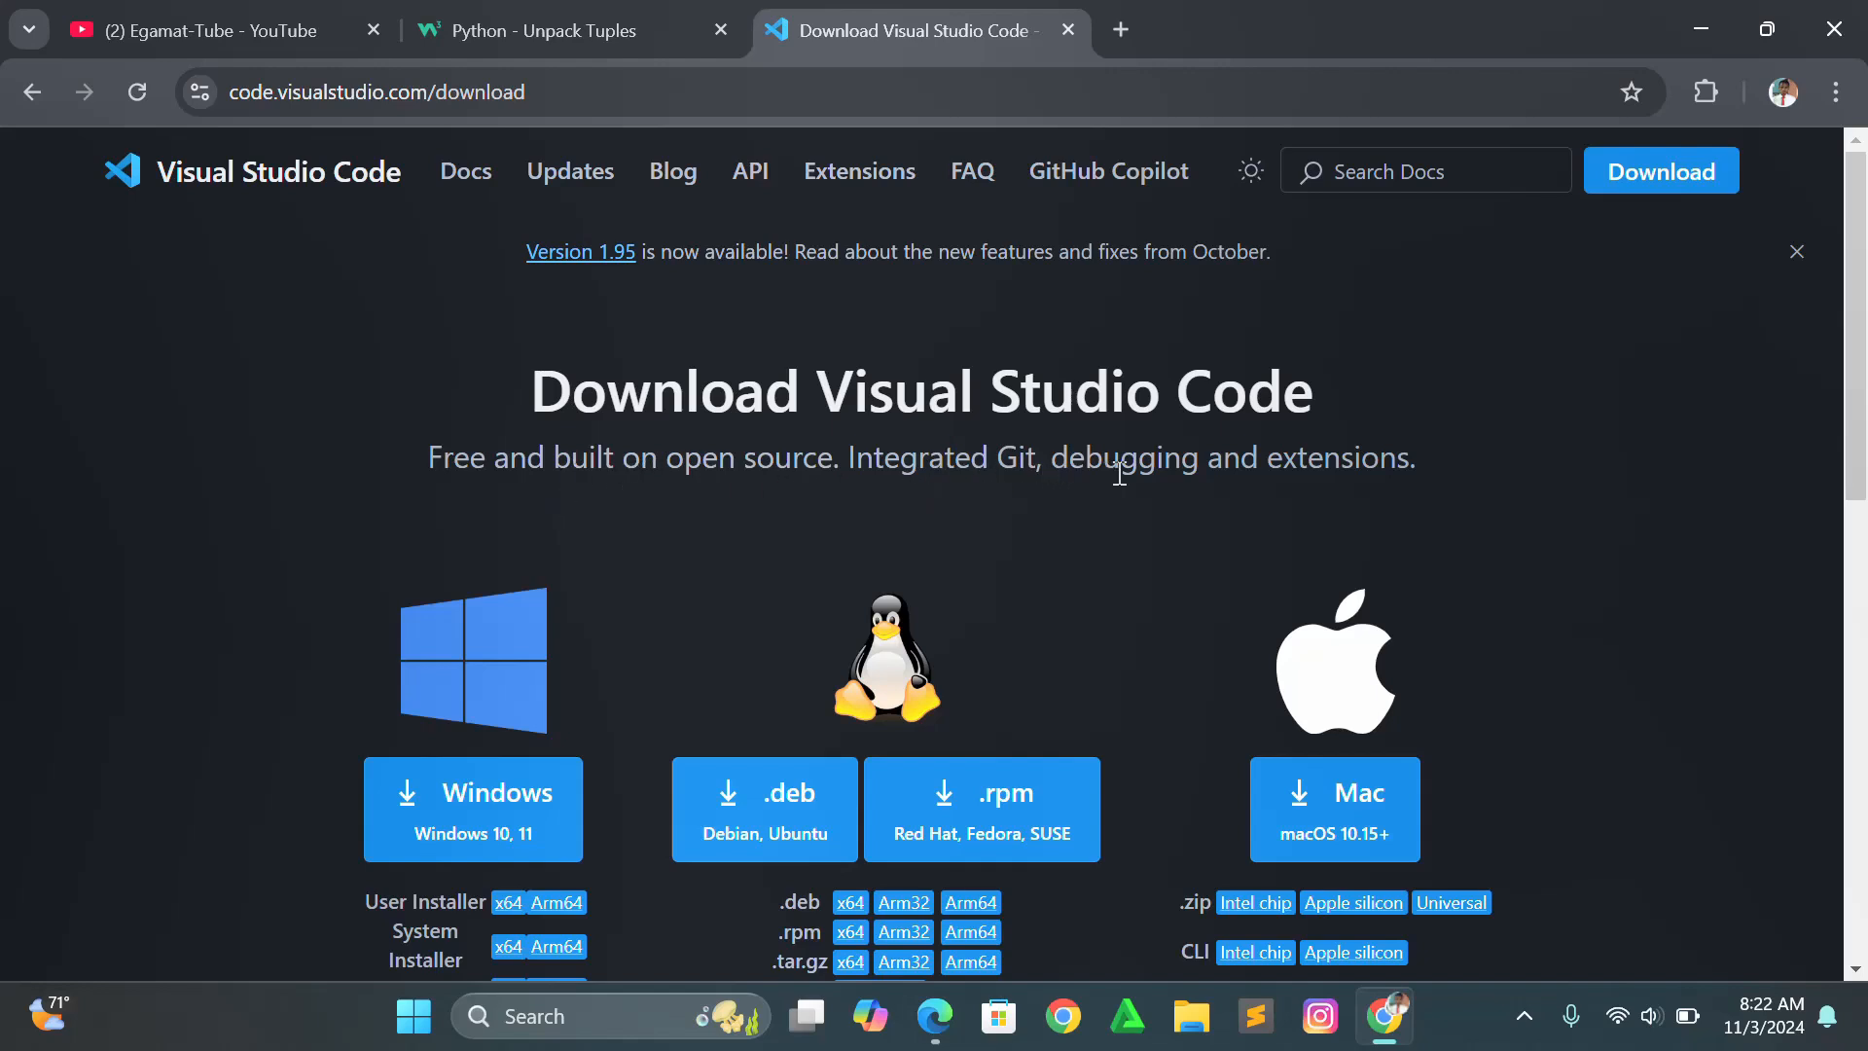
pyautogui.click(480, 828)
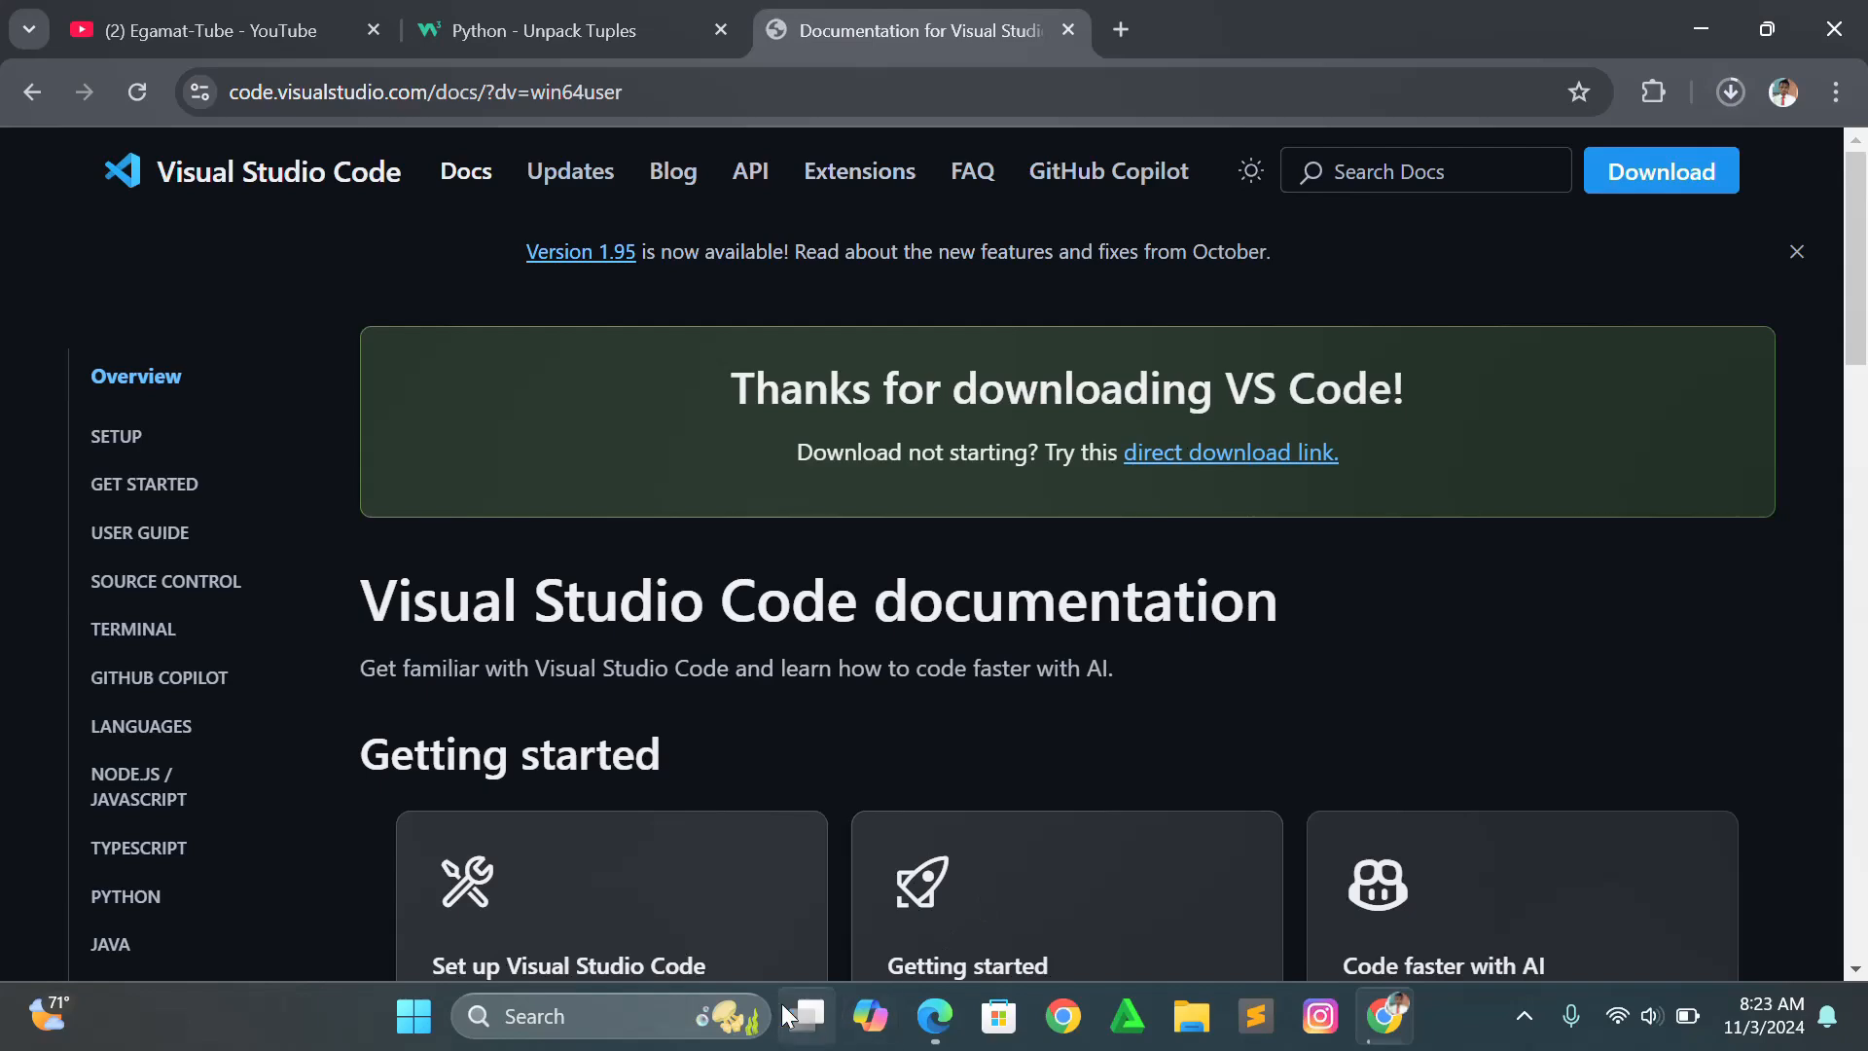
# Switch to the Windows Control Panel, maximize it, and open the list of installed programs for uninstalling
pyautogui.click(574, 1015)
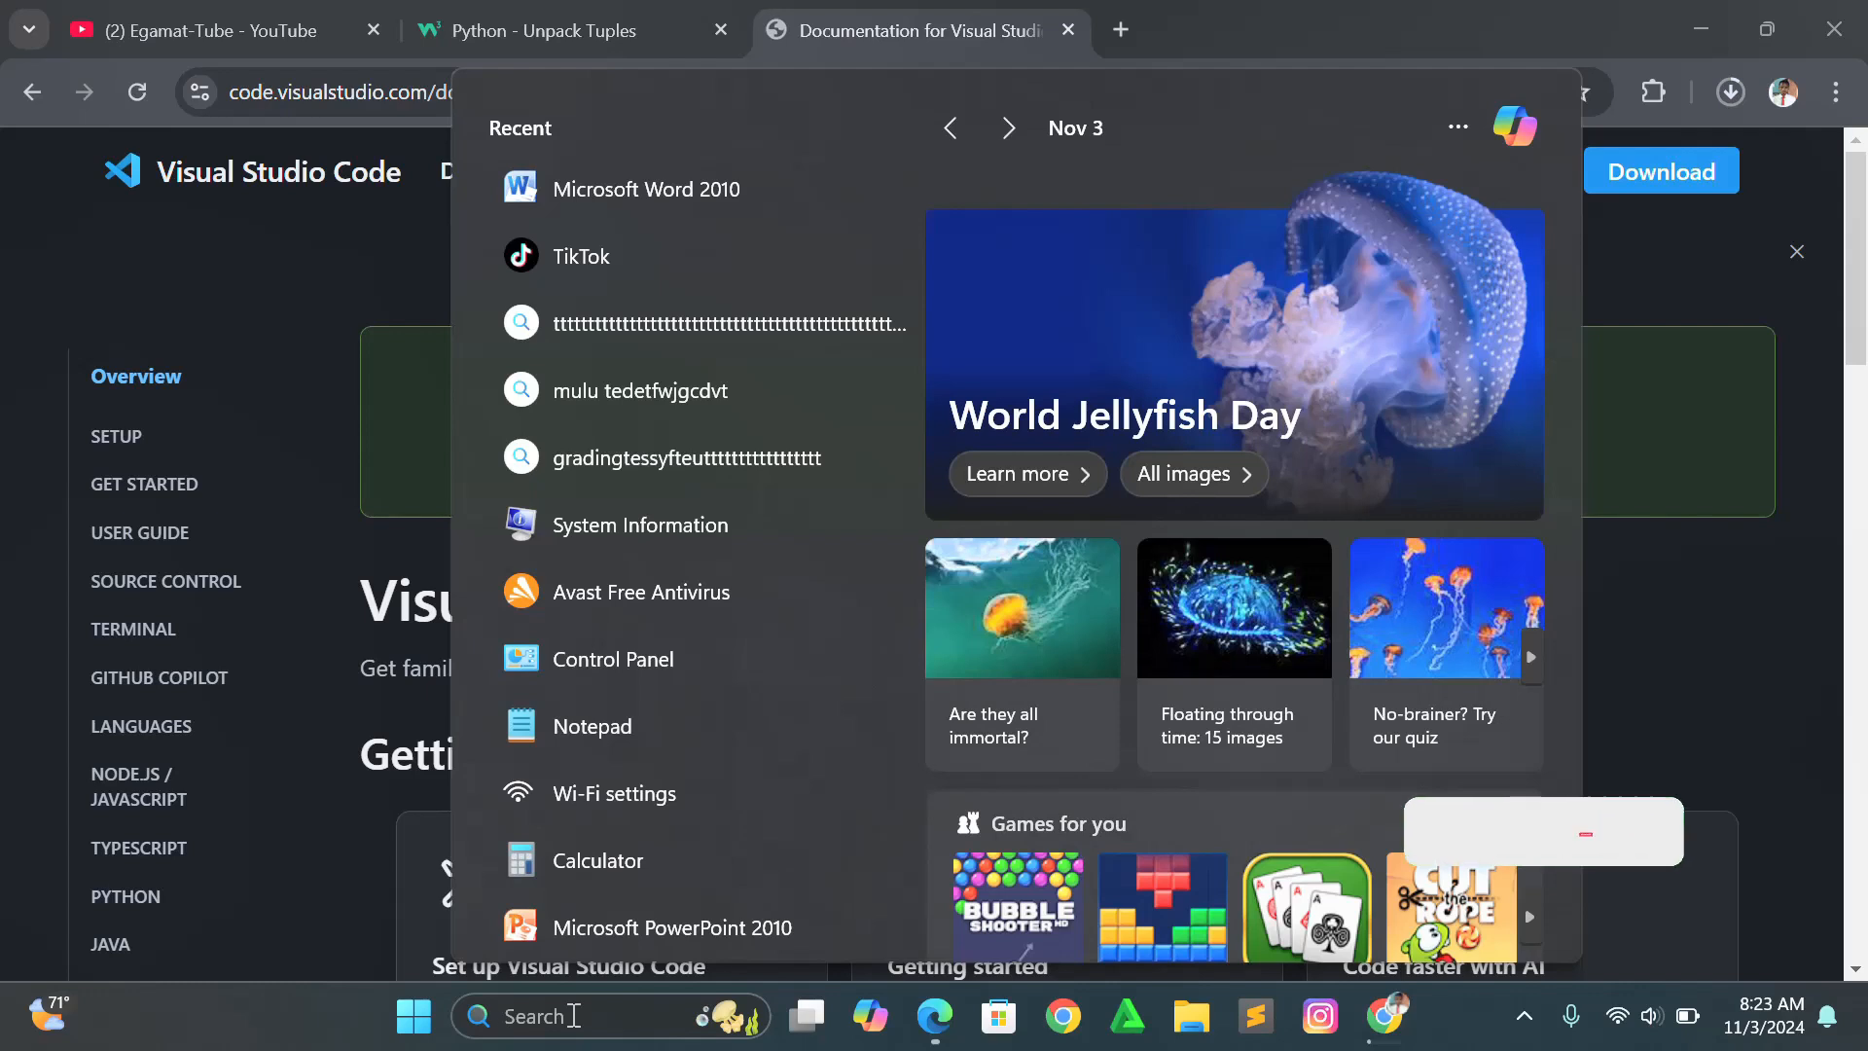
pyautogui.write('calculator')
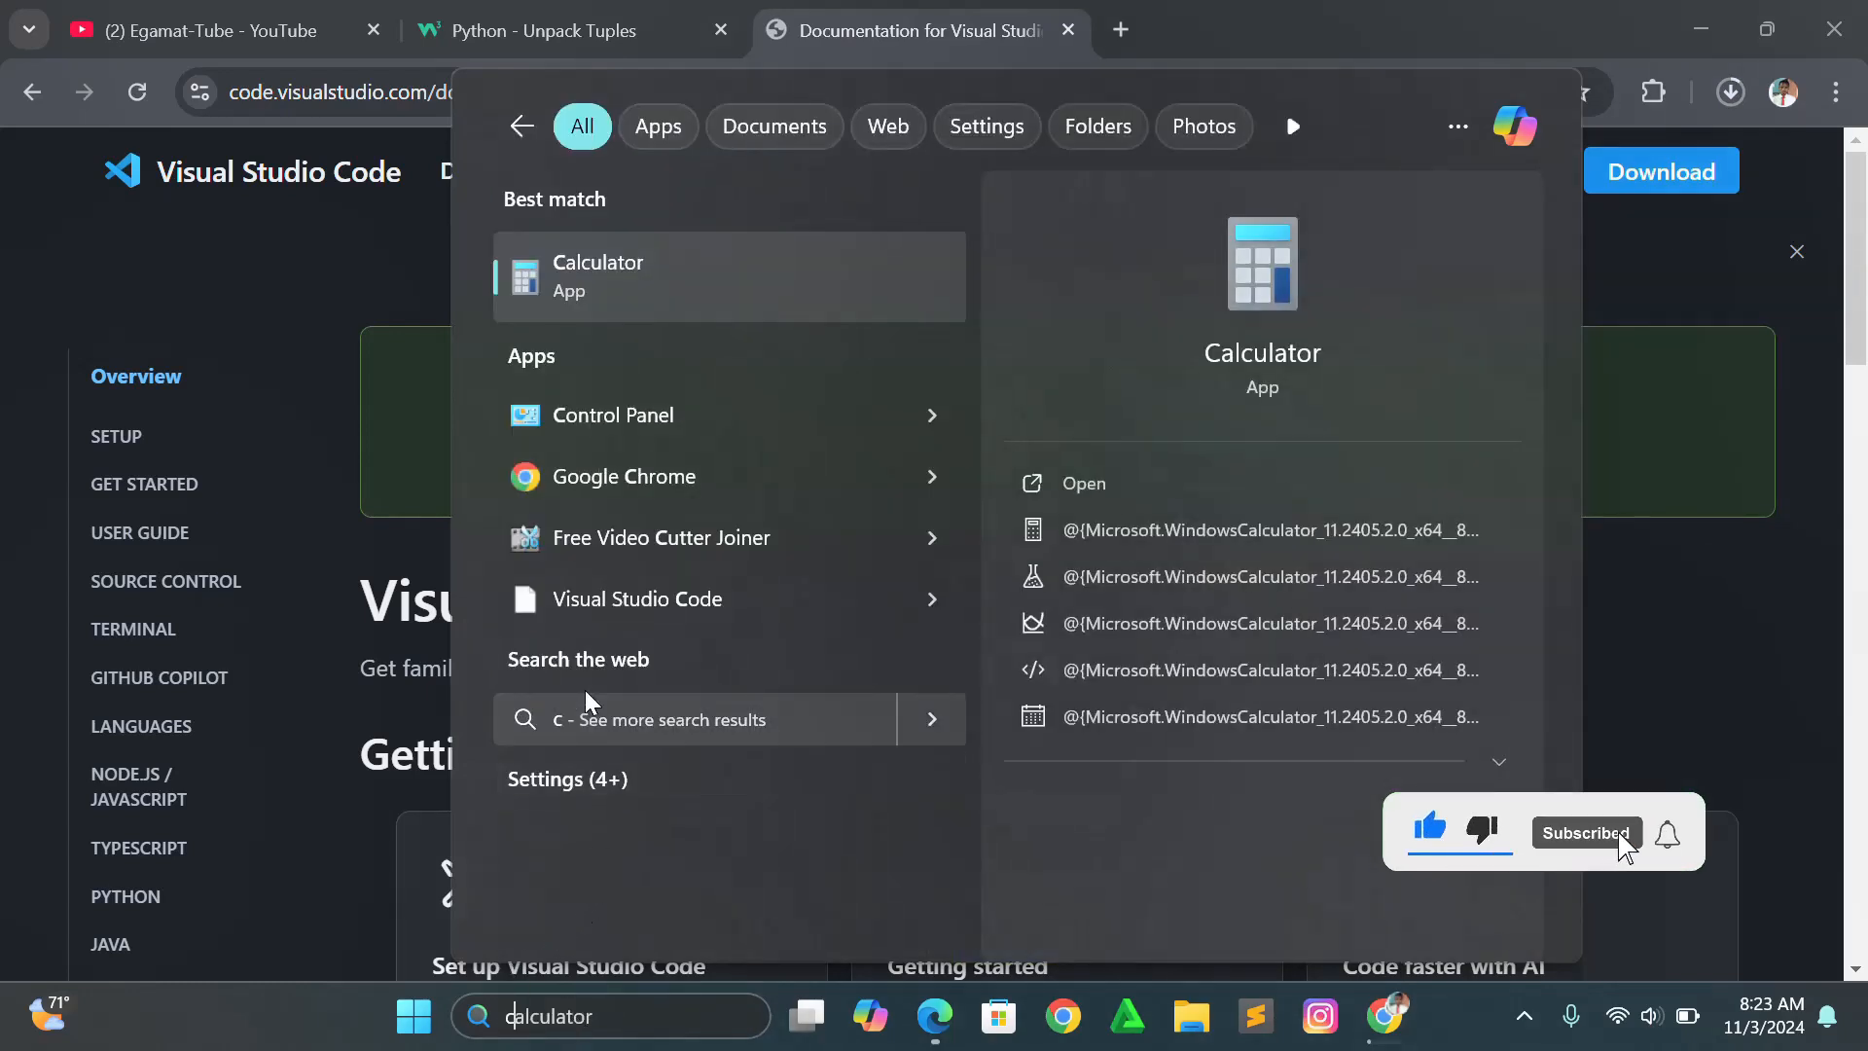
pyautogui.write('ontrol Panel')
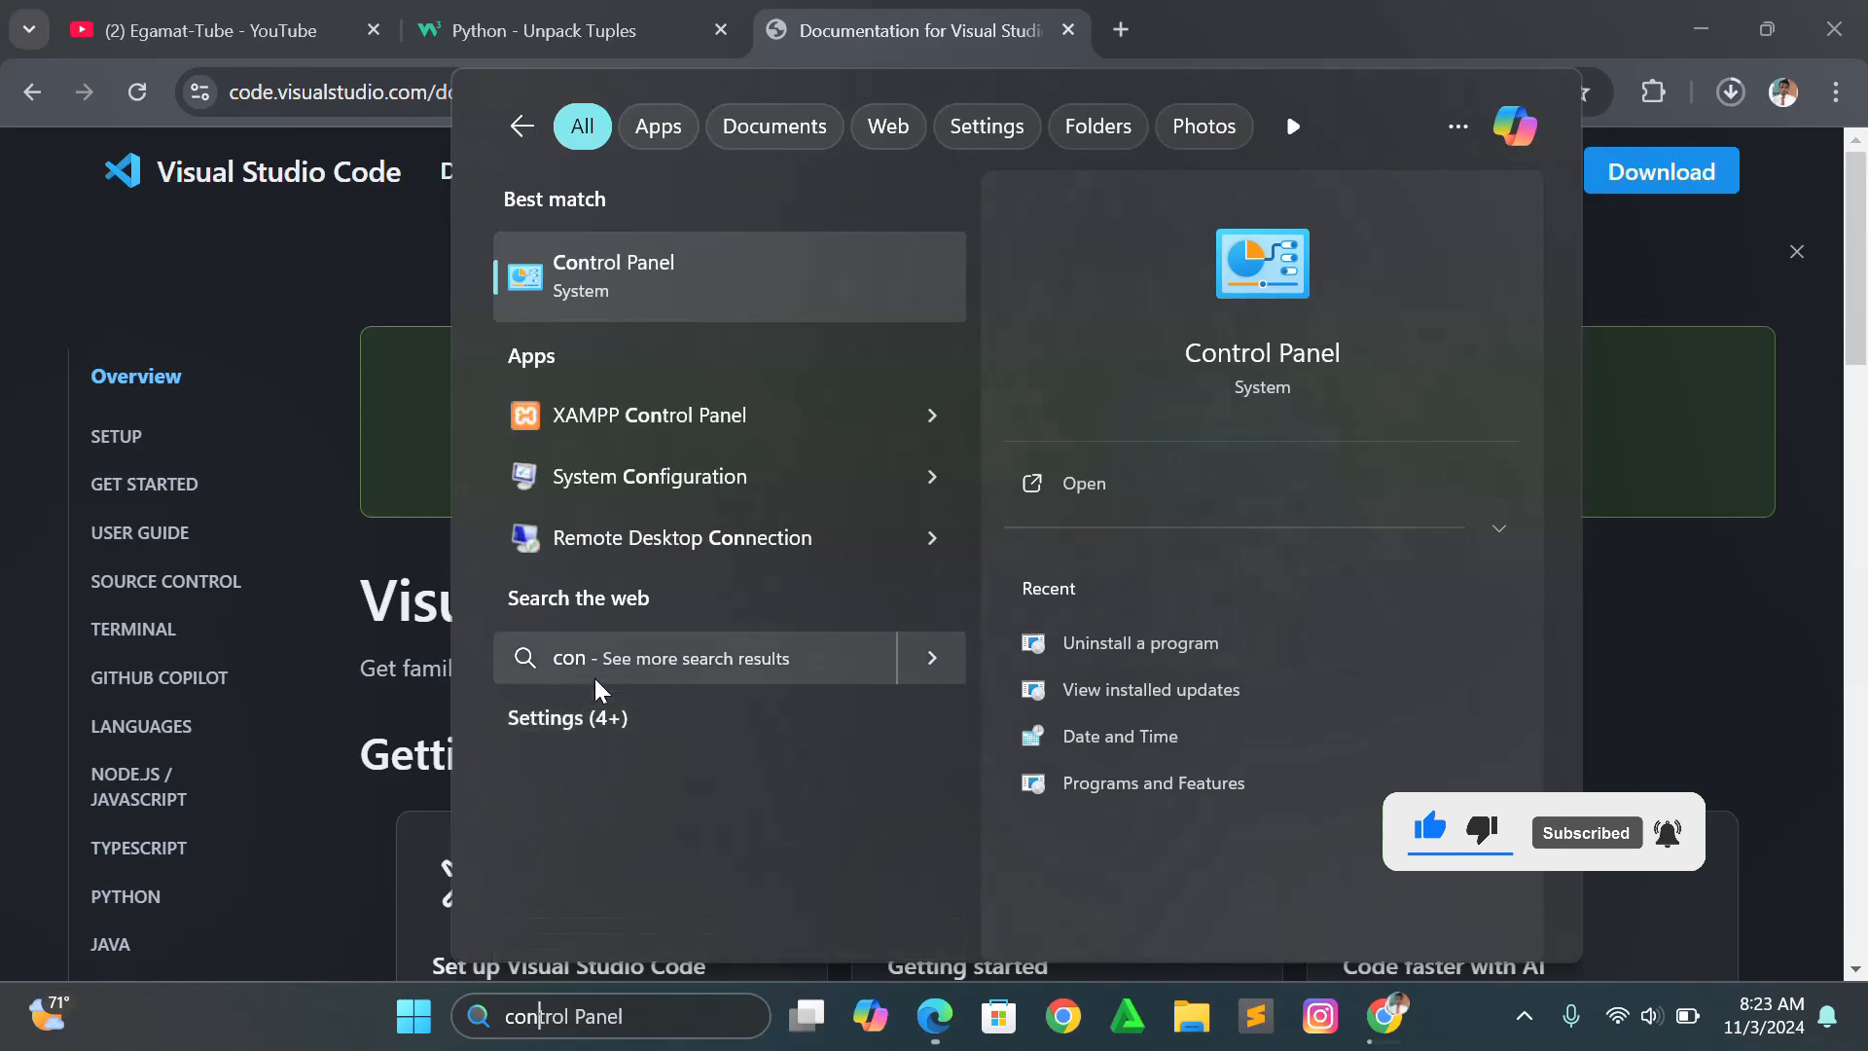
pyautogui.click(587, 277)
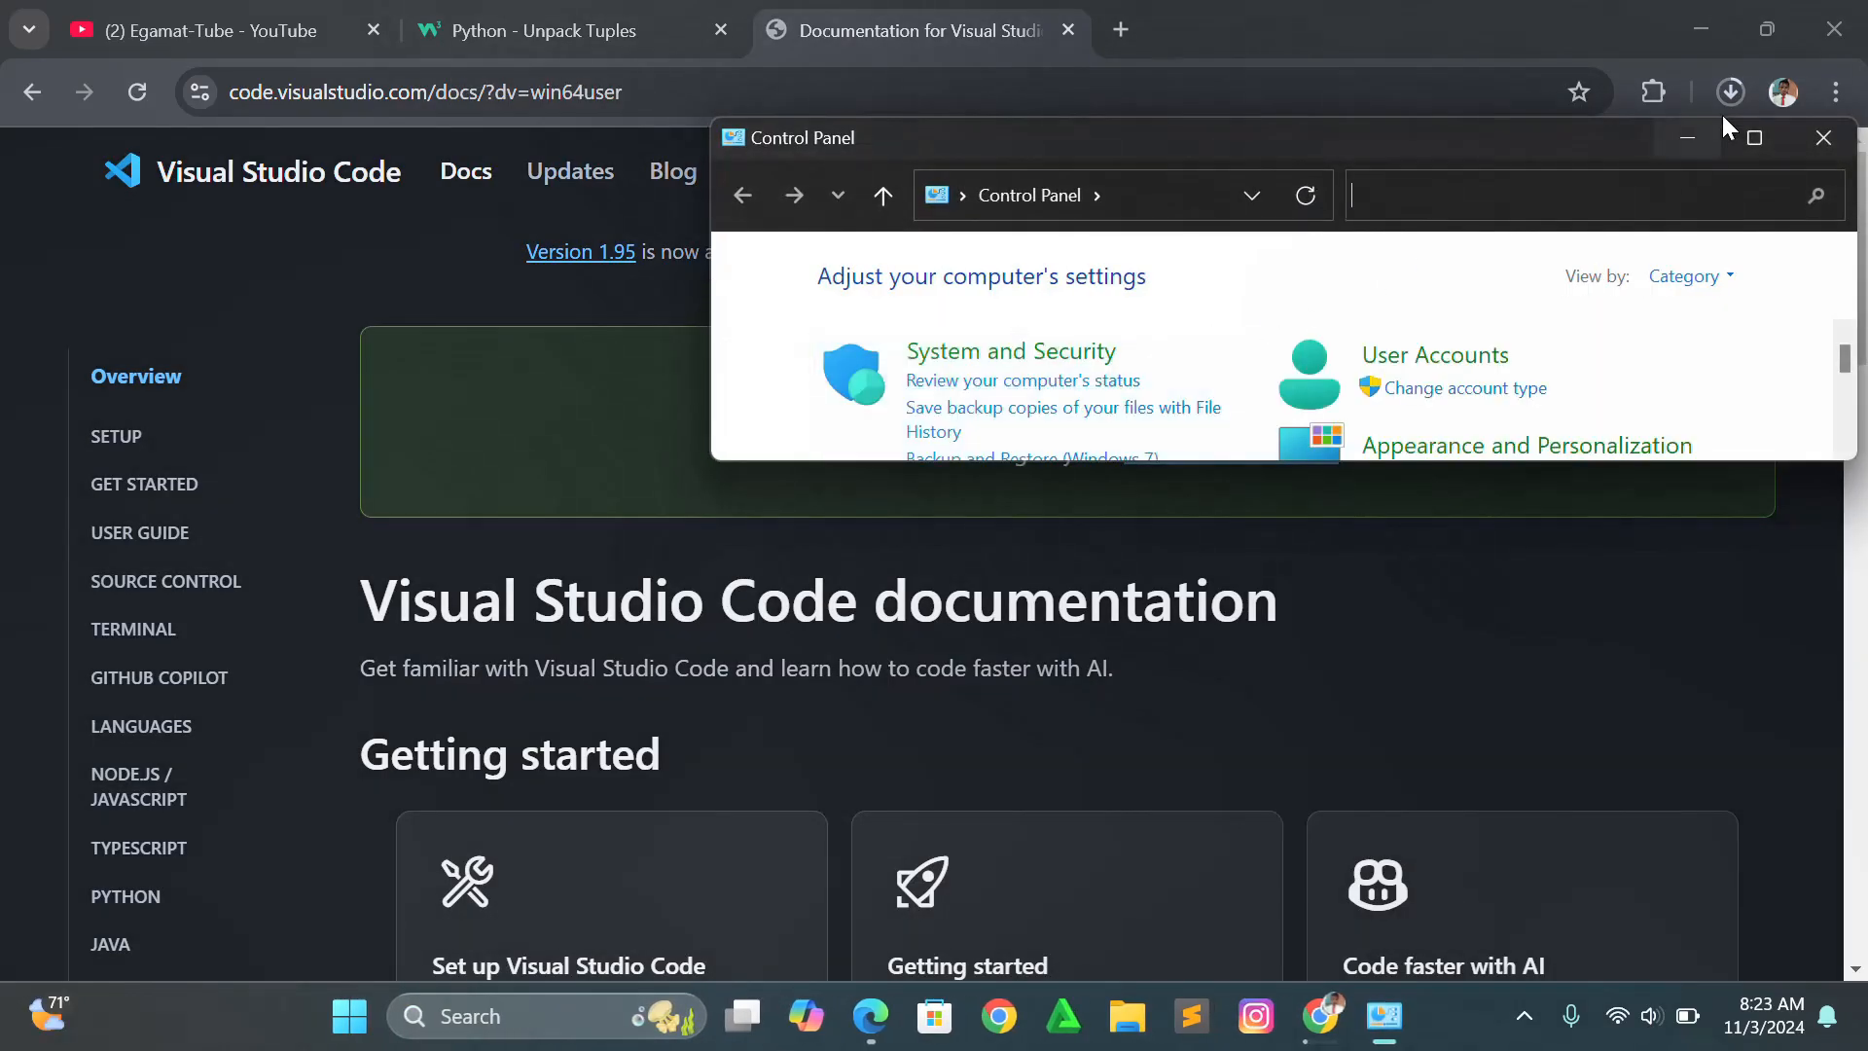
pyautogui.click(1754, 139)
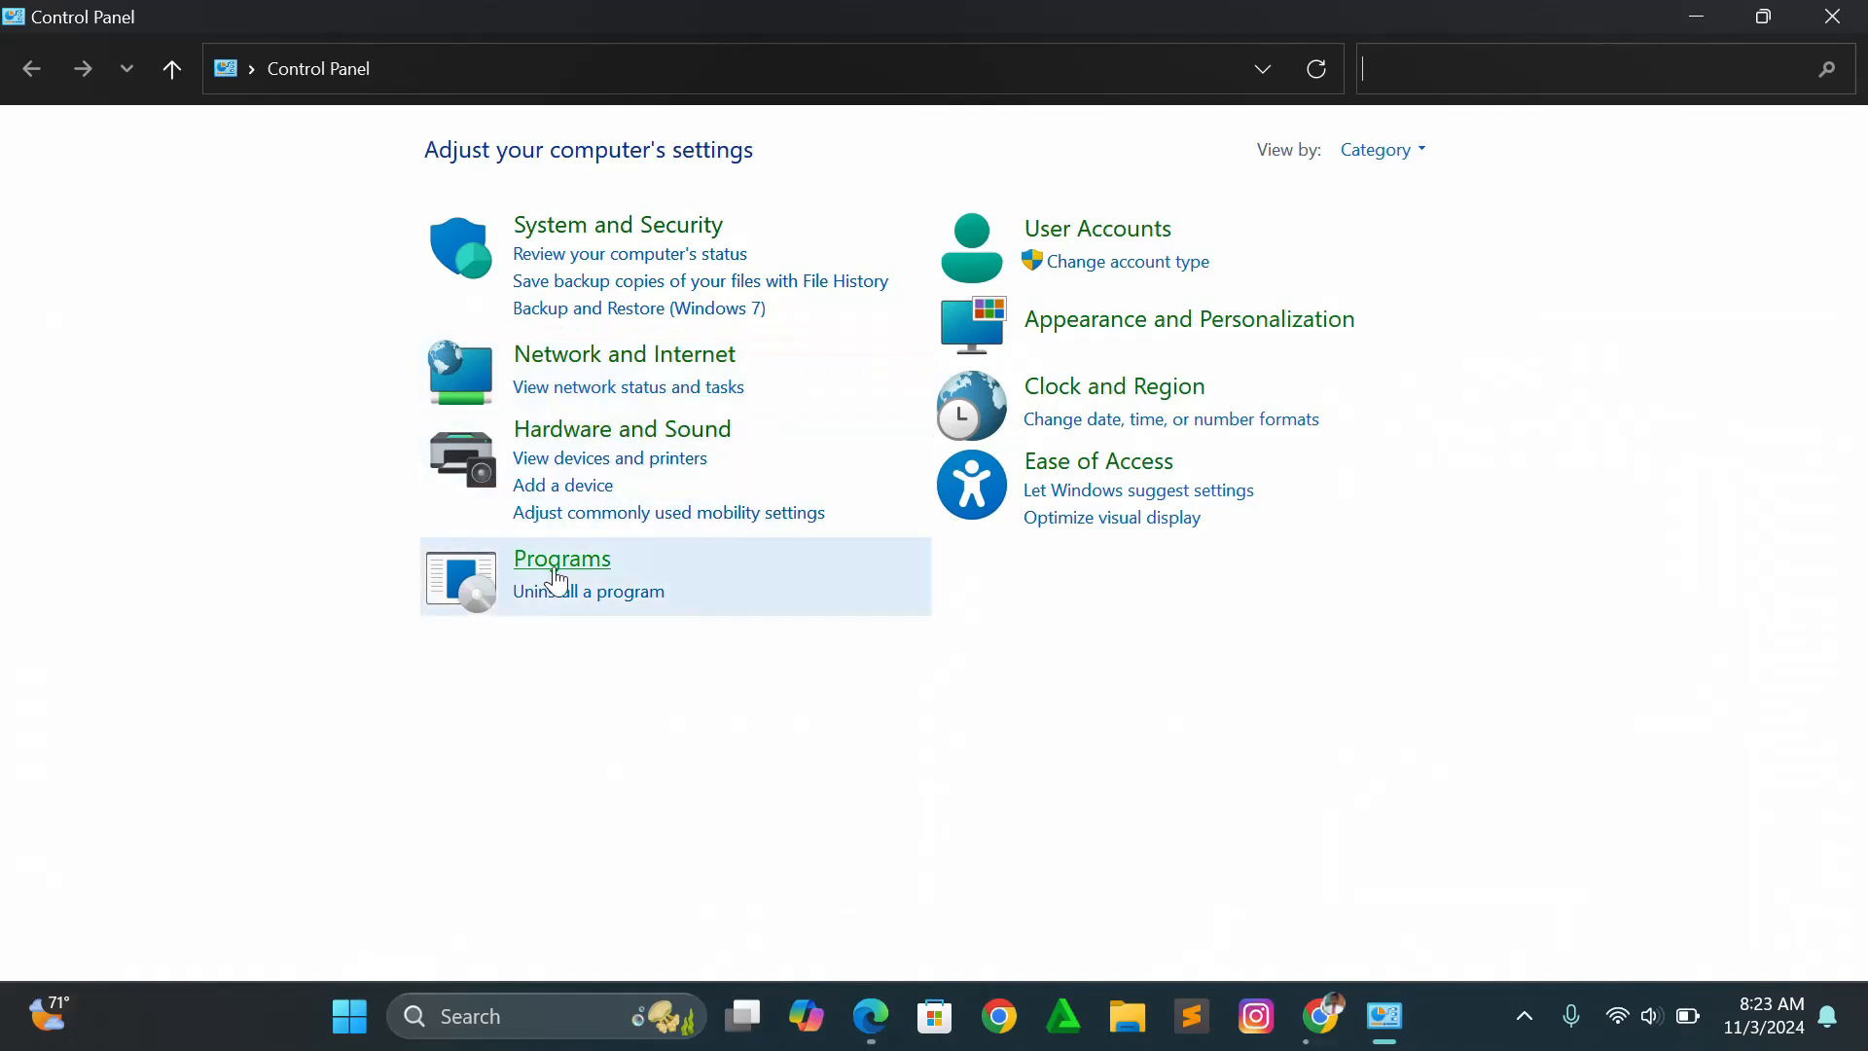
pyautogui.click(566, 593)
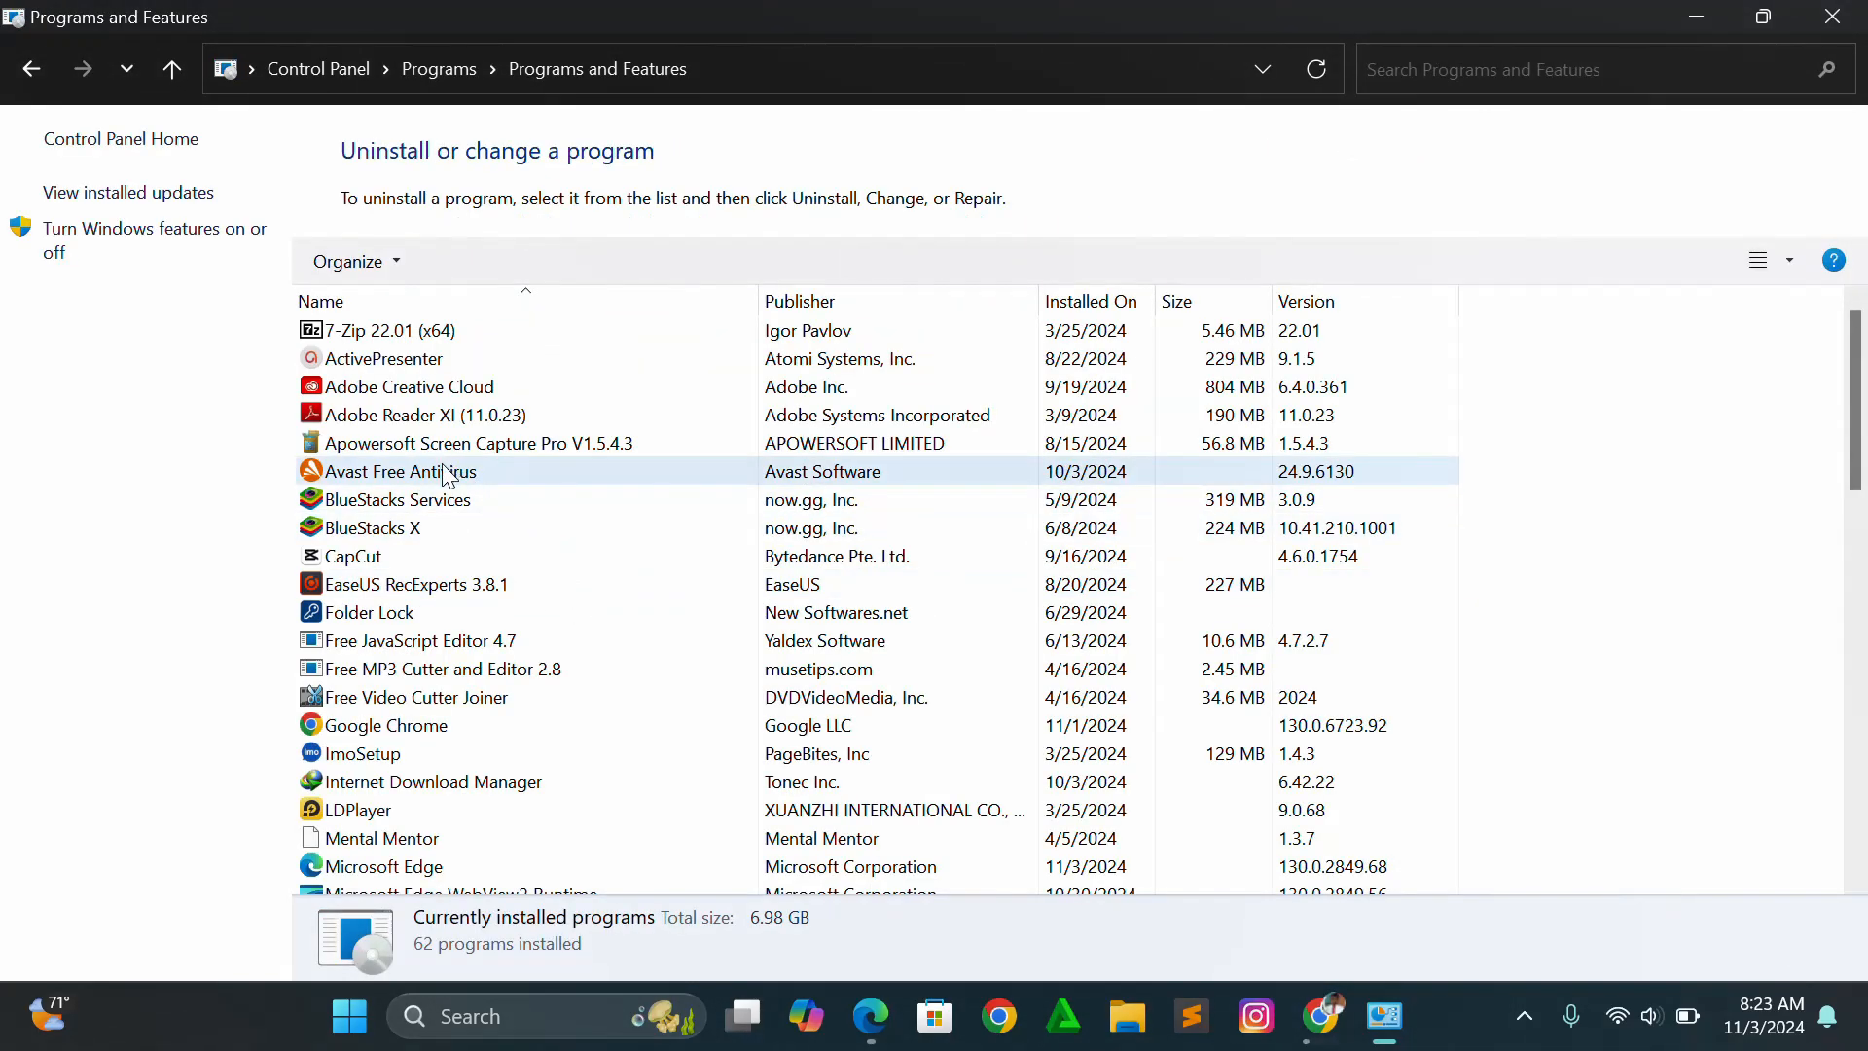
# Uninstall Visual Audio Splitter & Joiner 12.0 and confirm the removal of all its components
pyautogui.scroll(-7, 448, 496)
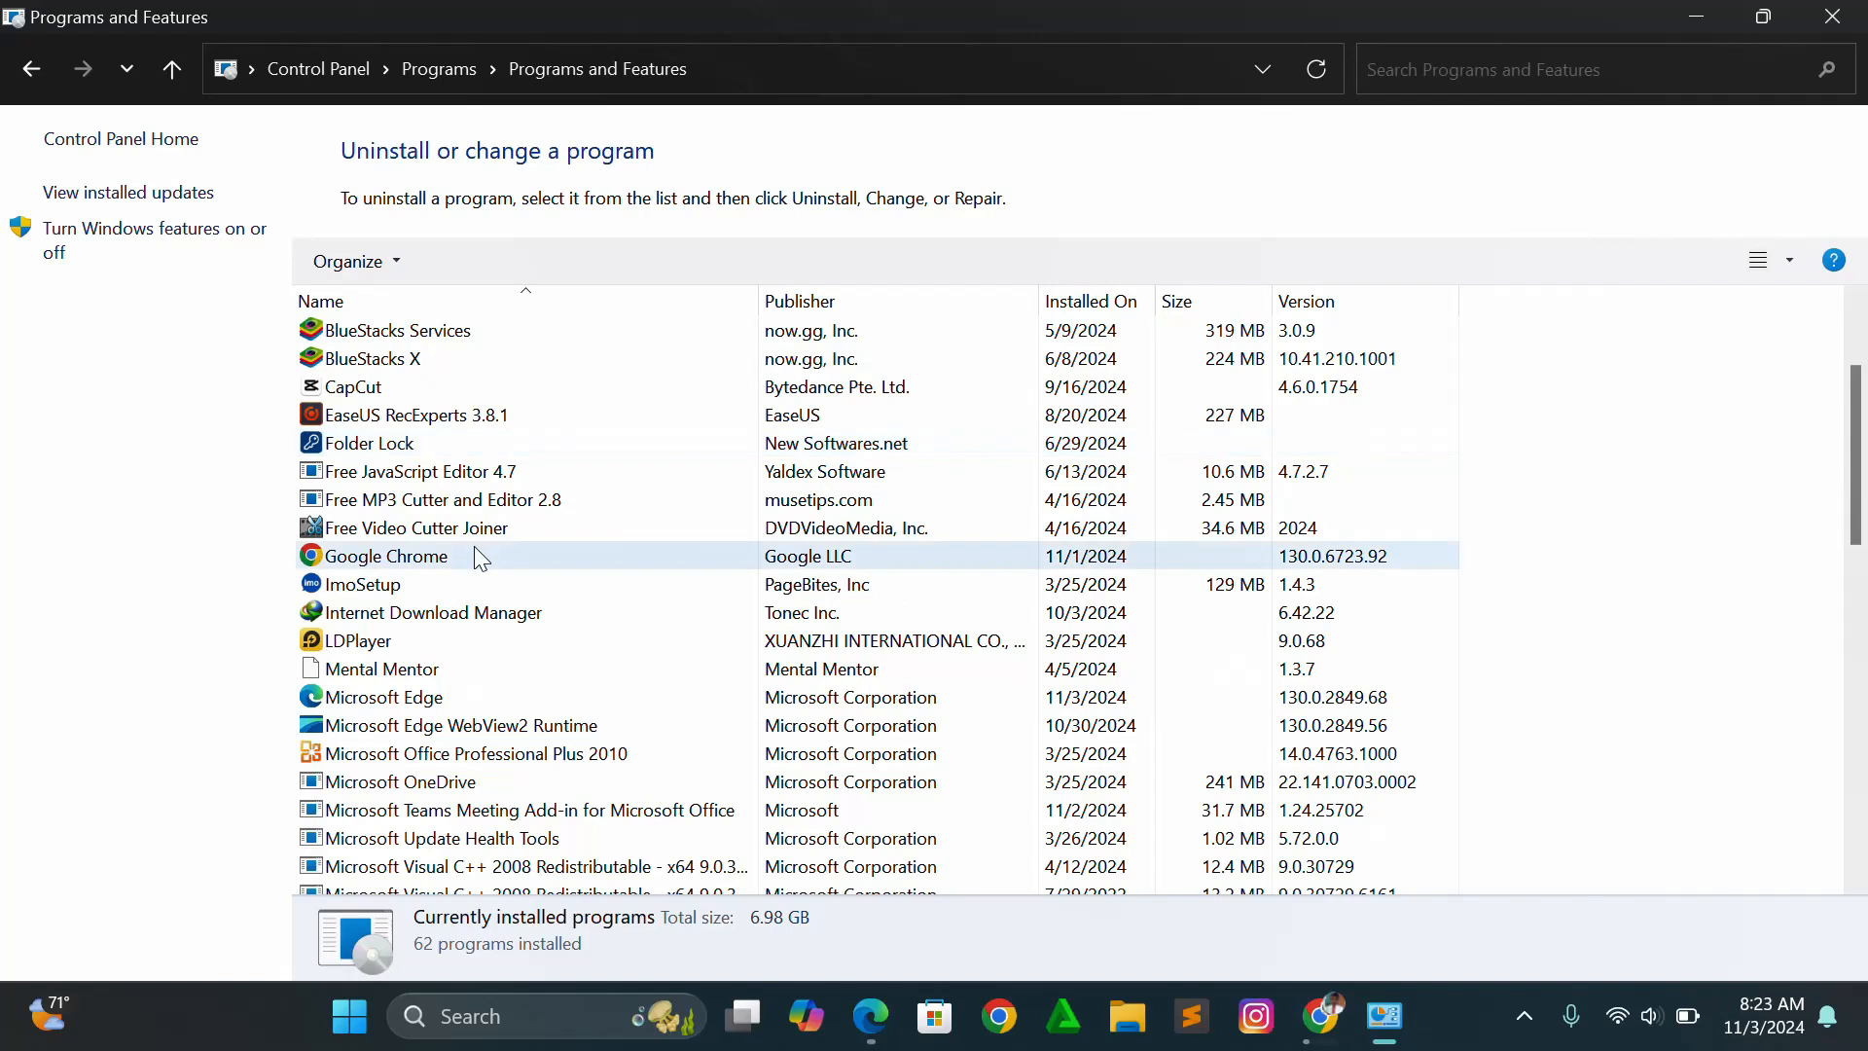
pyautogui.scroll(-3, 481, 562)
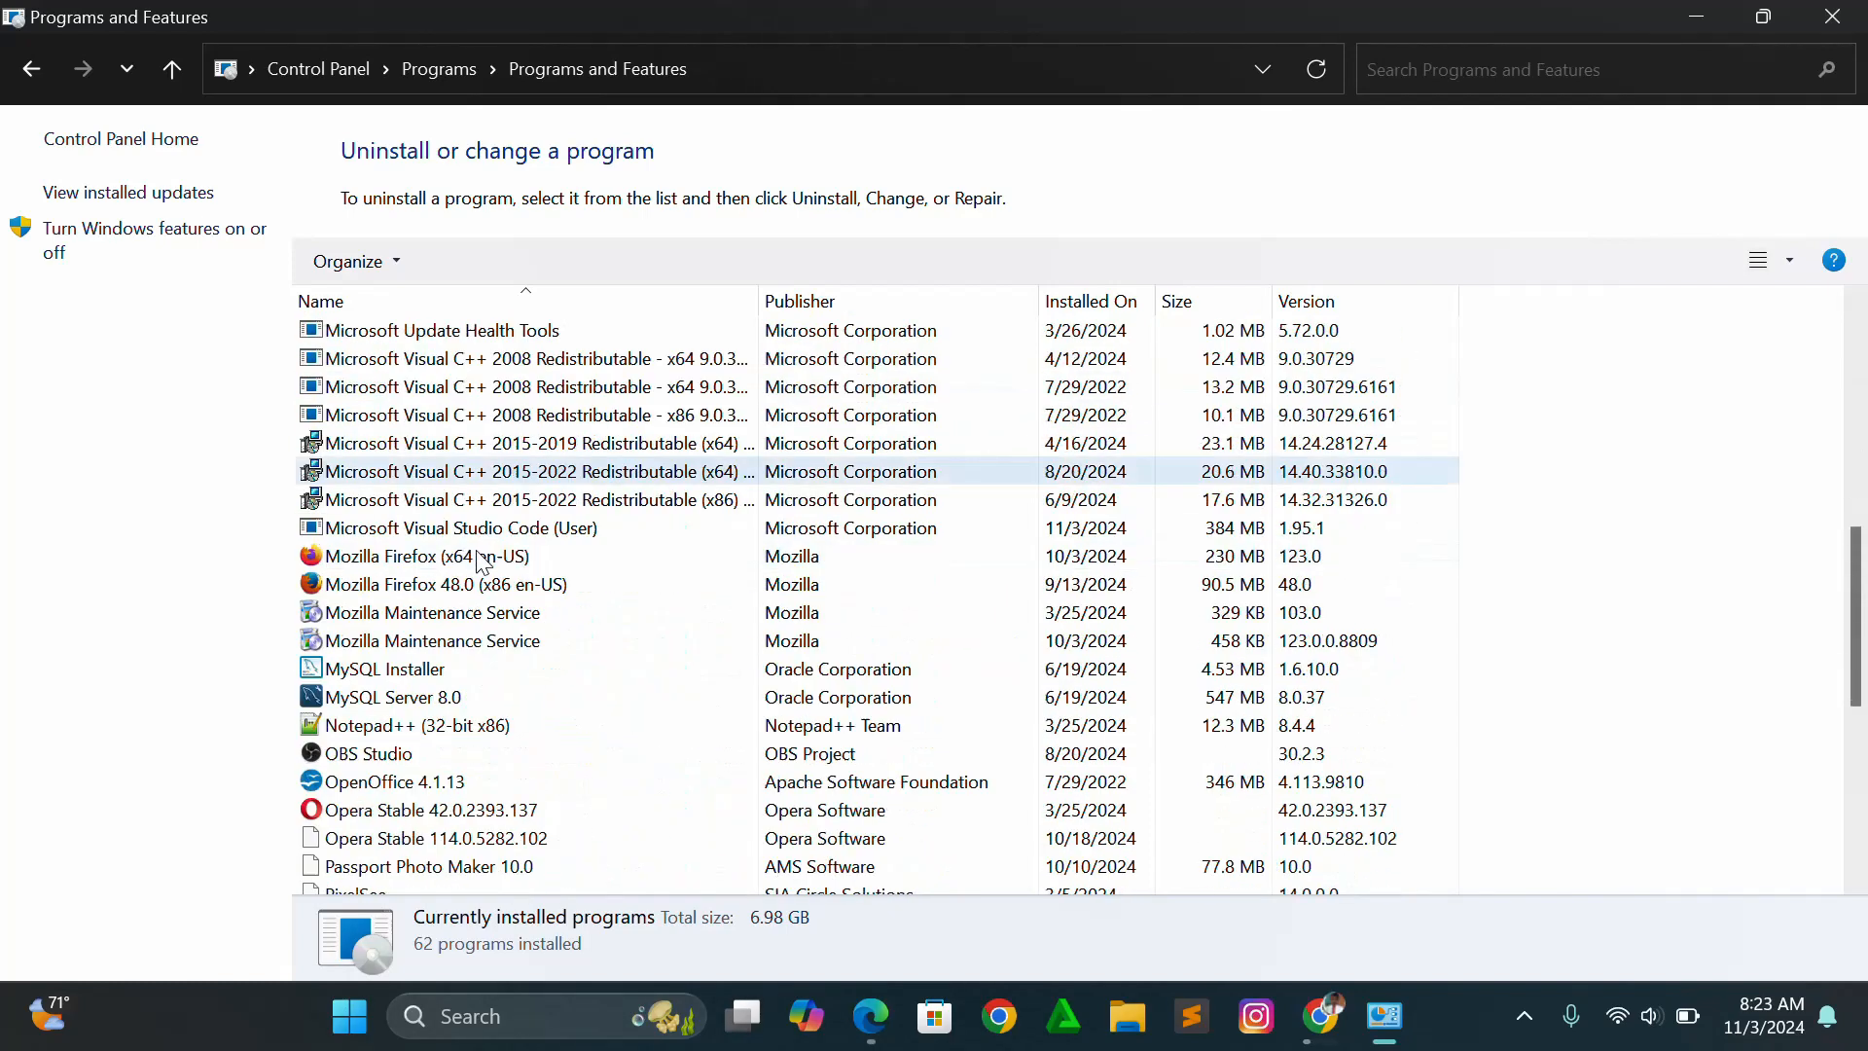
pyautogui.scroll(-3, 480, 562)
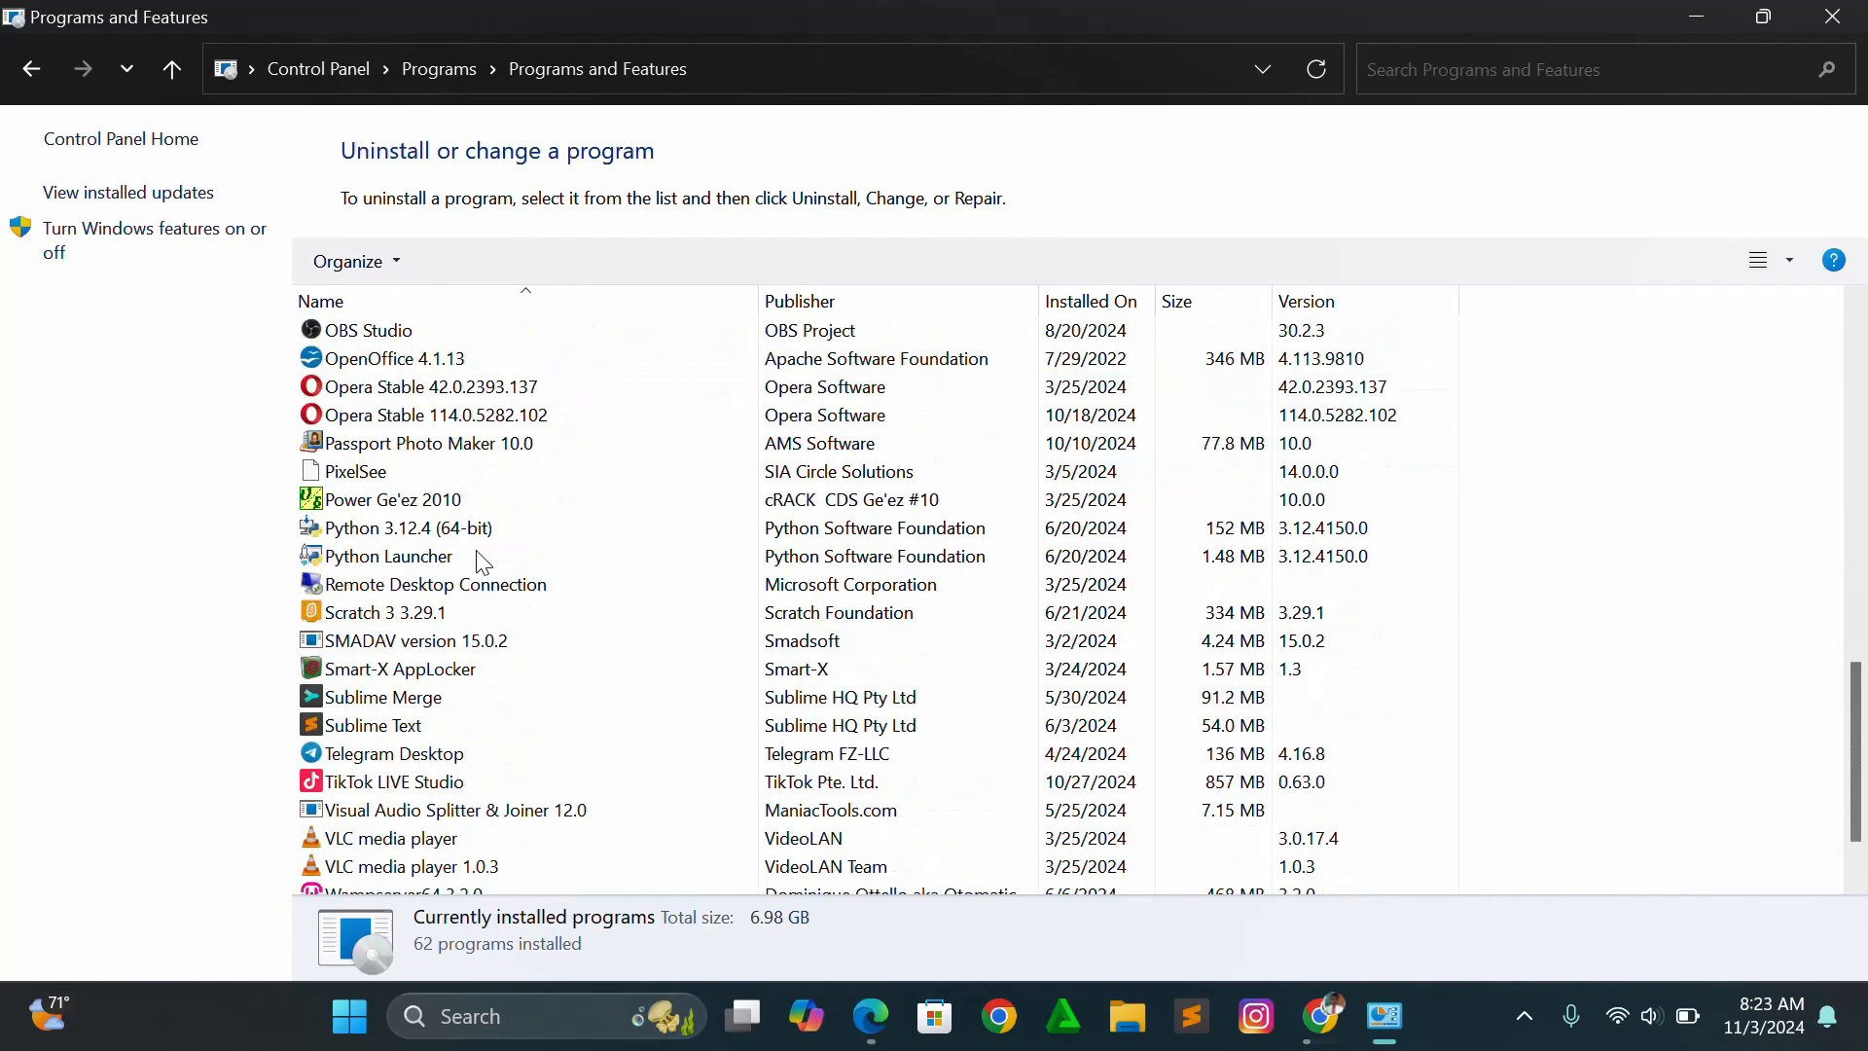
pyautogui.click(368, 818)
pyautogui.rightClick(368, 817)
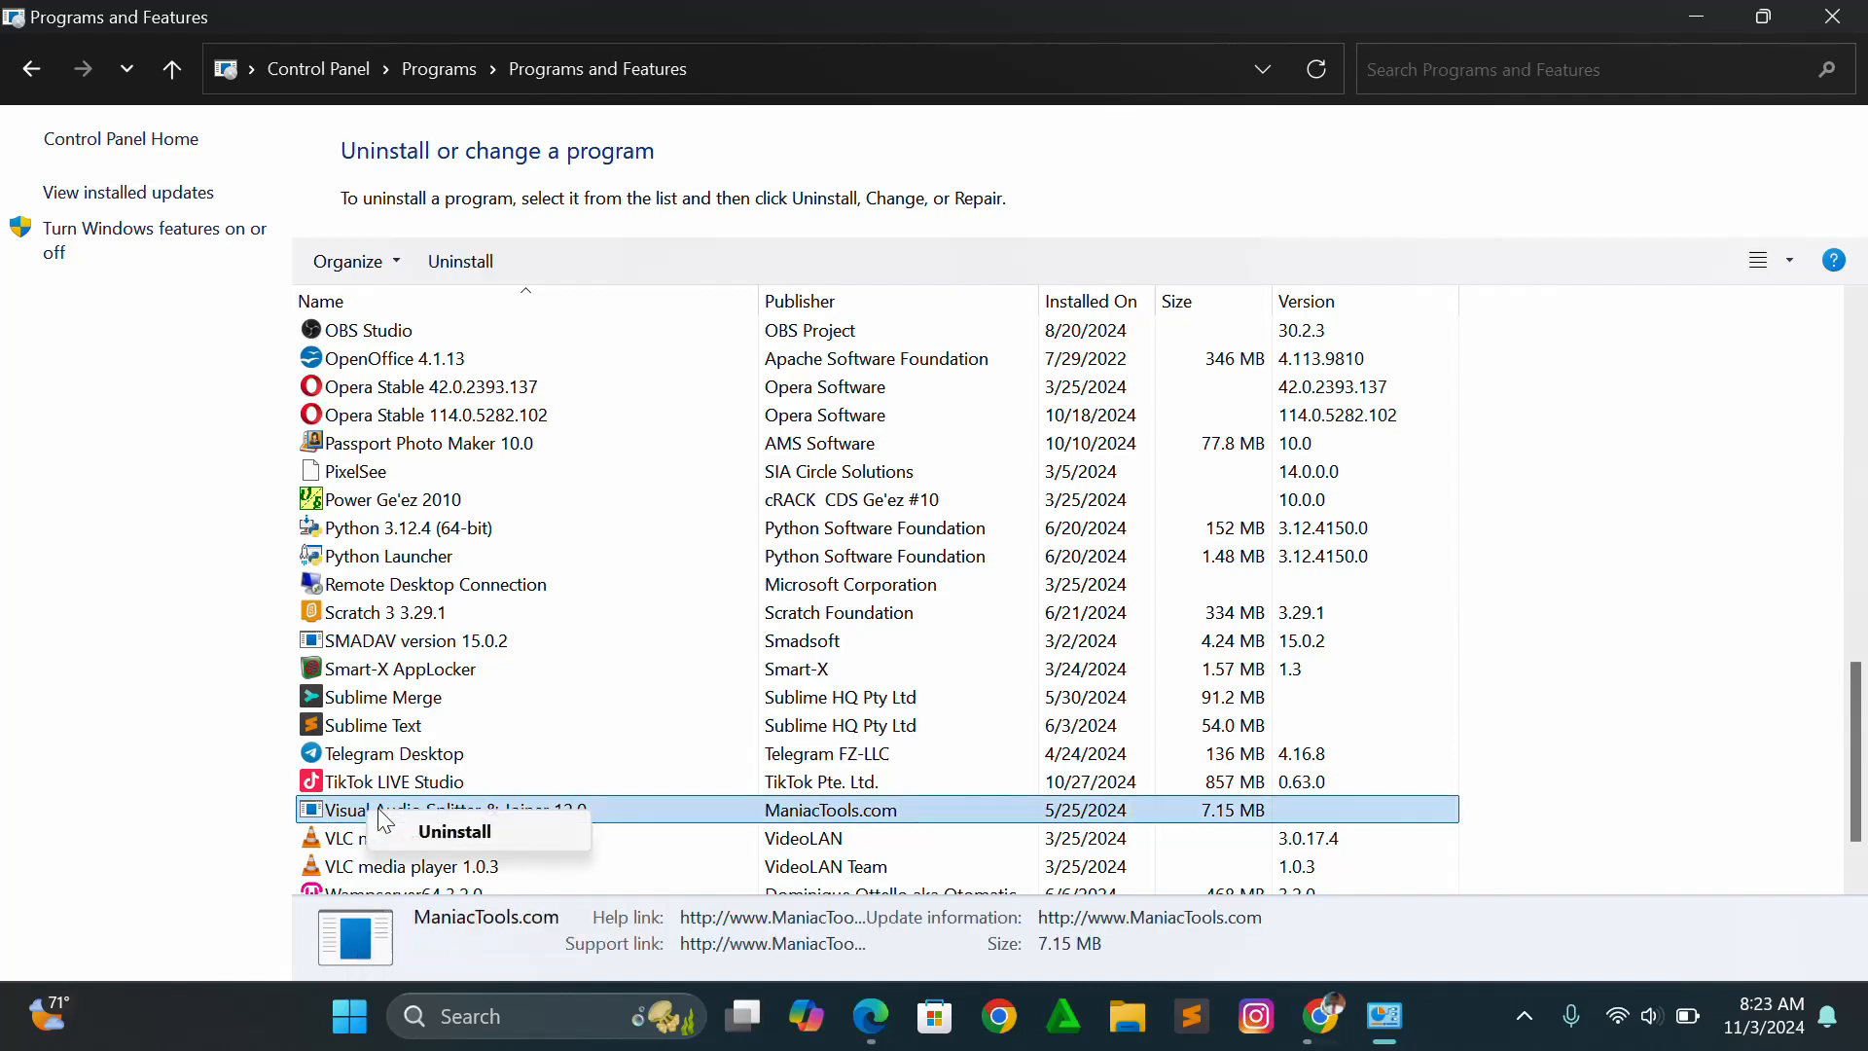
pyautogui.click(468, 833)
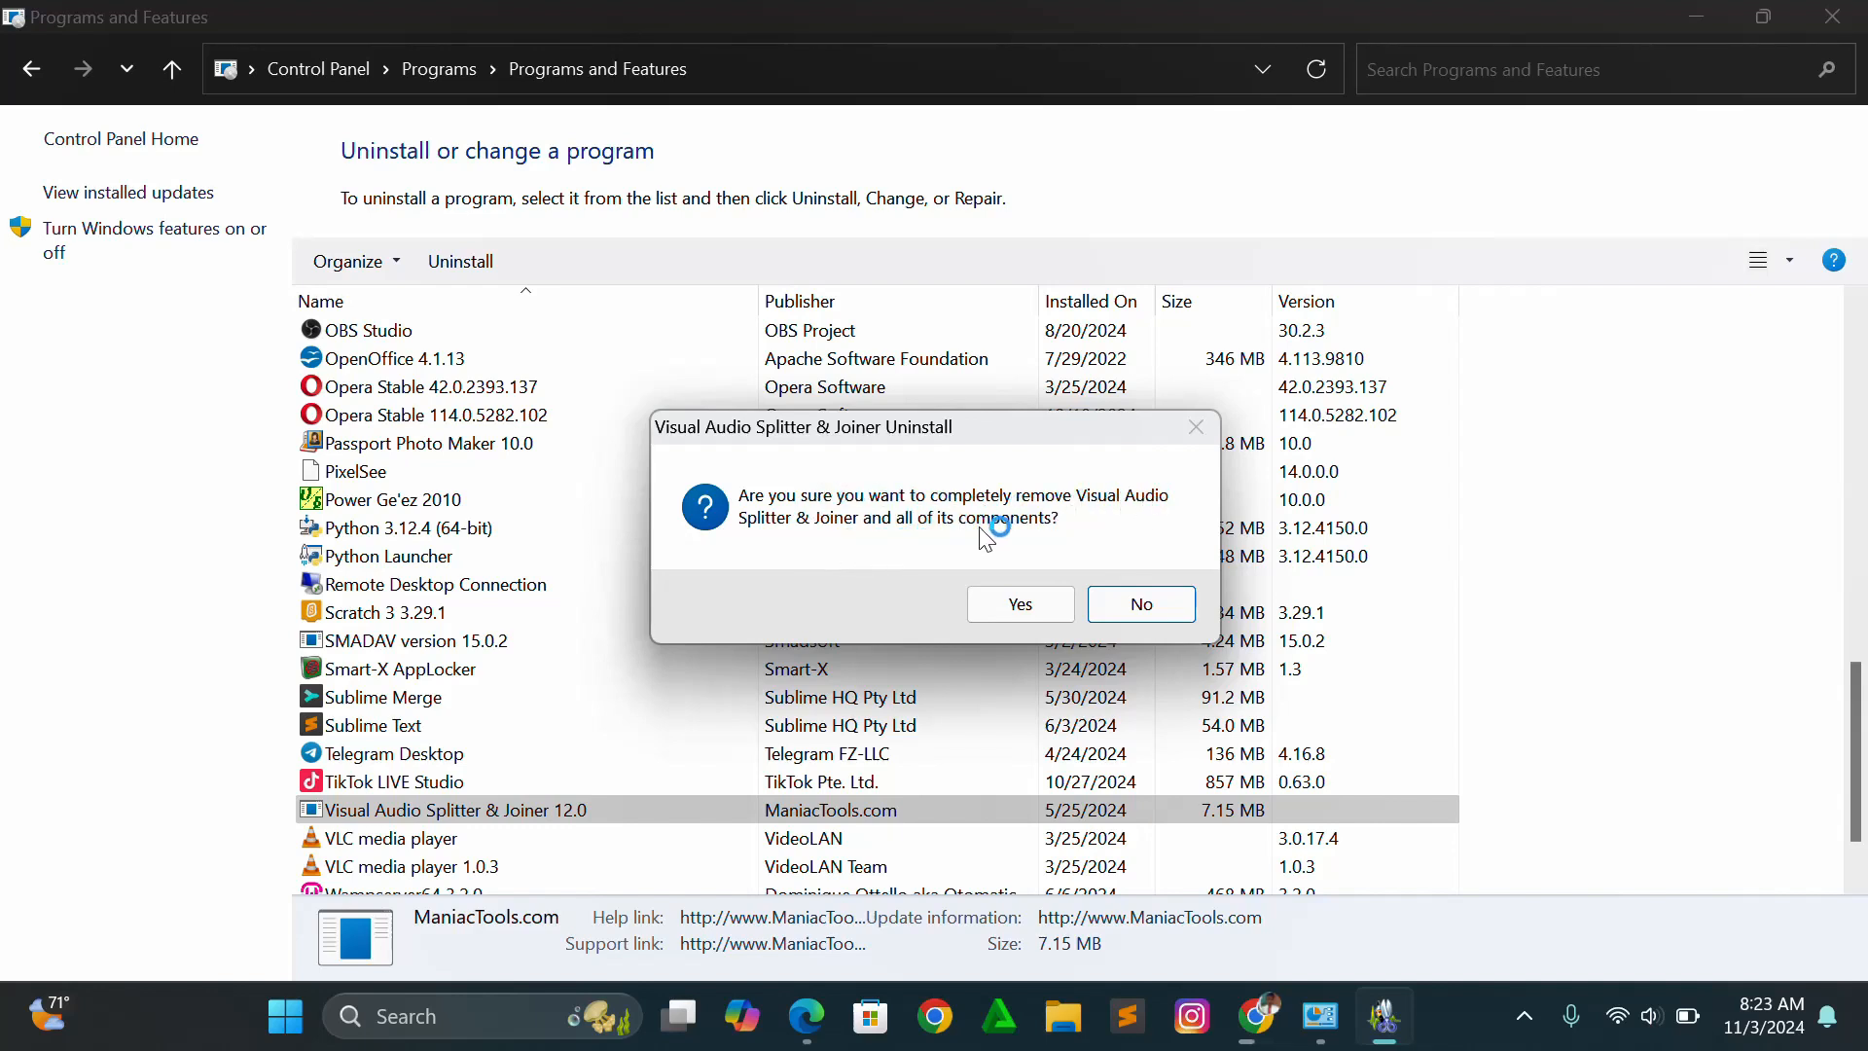
pyautogui.click(1022, 606)
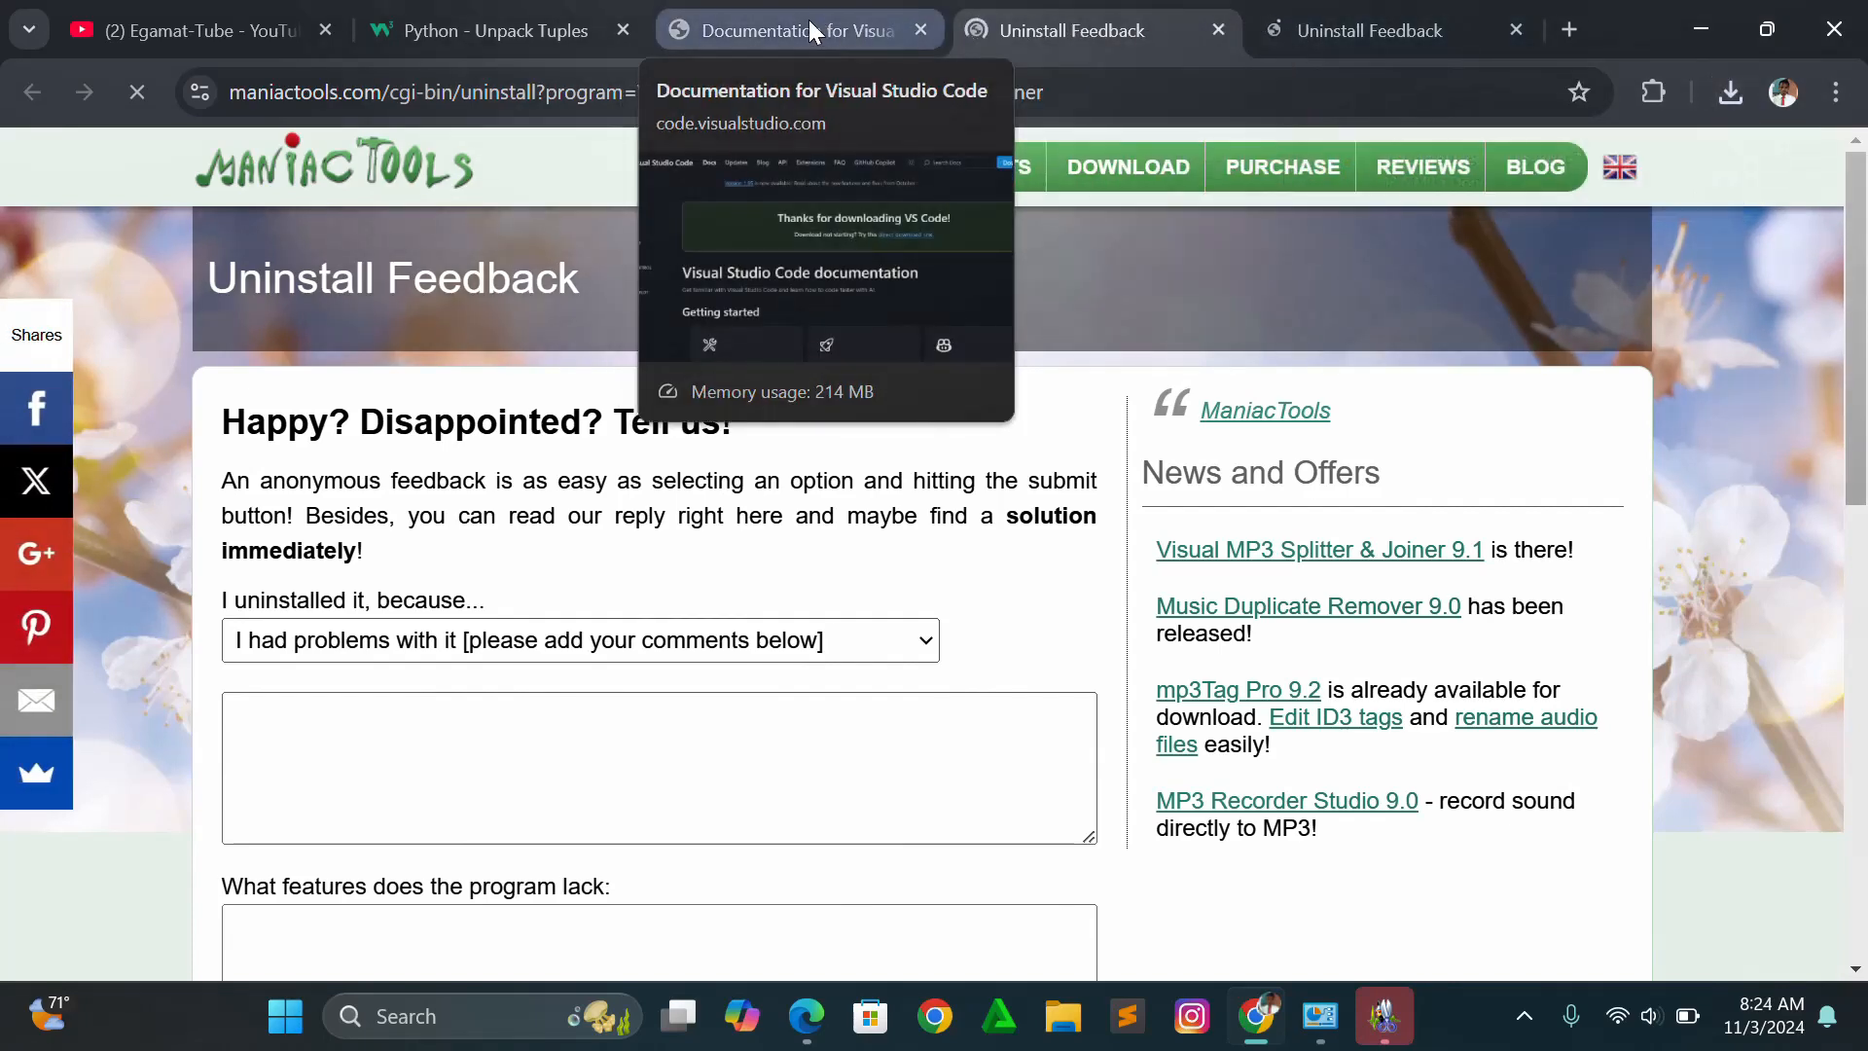
# Return to the Visual Studio Code documentation page in Chrome and launch the downloaded VSCodeUserSetup-x64-1.95.1 installer
pyautogui.click(802, 27)
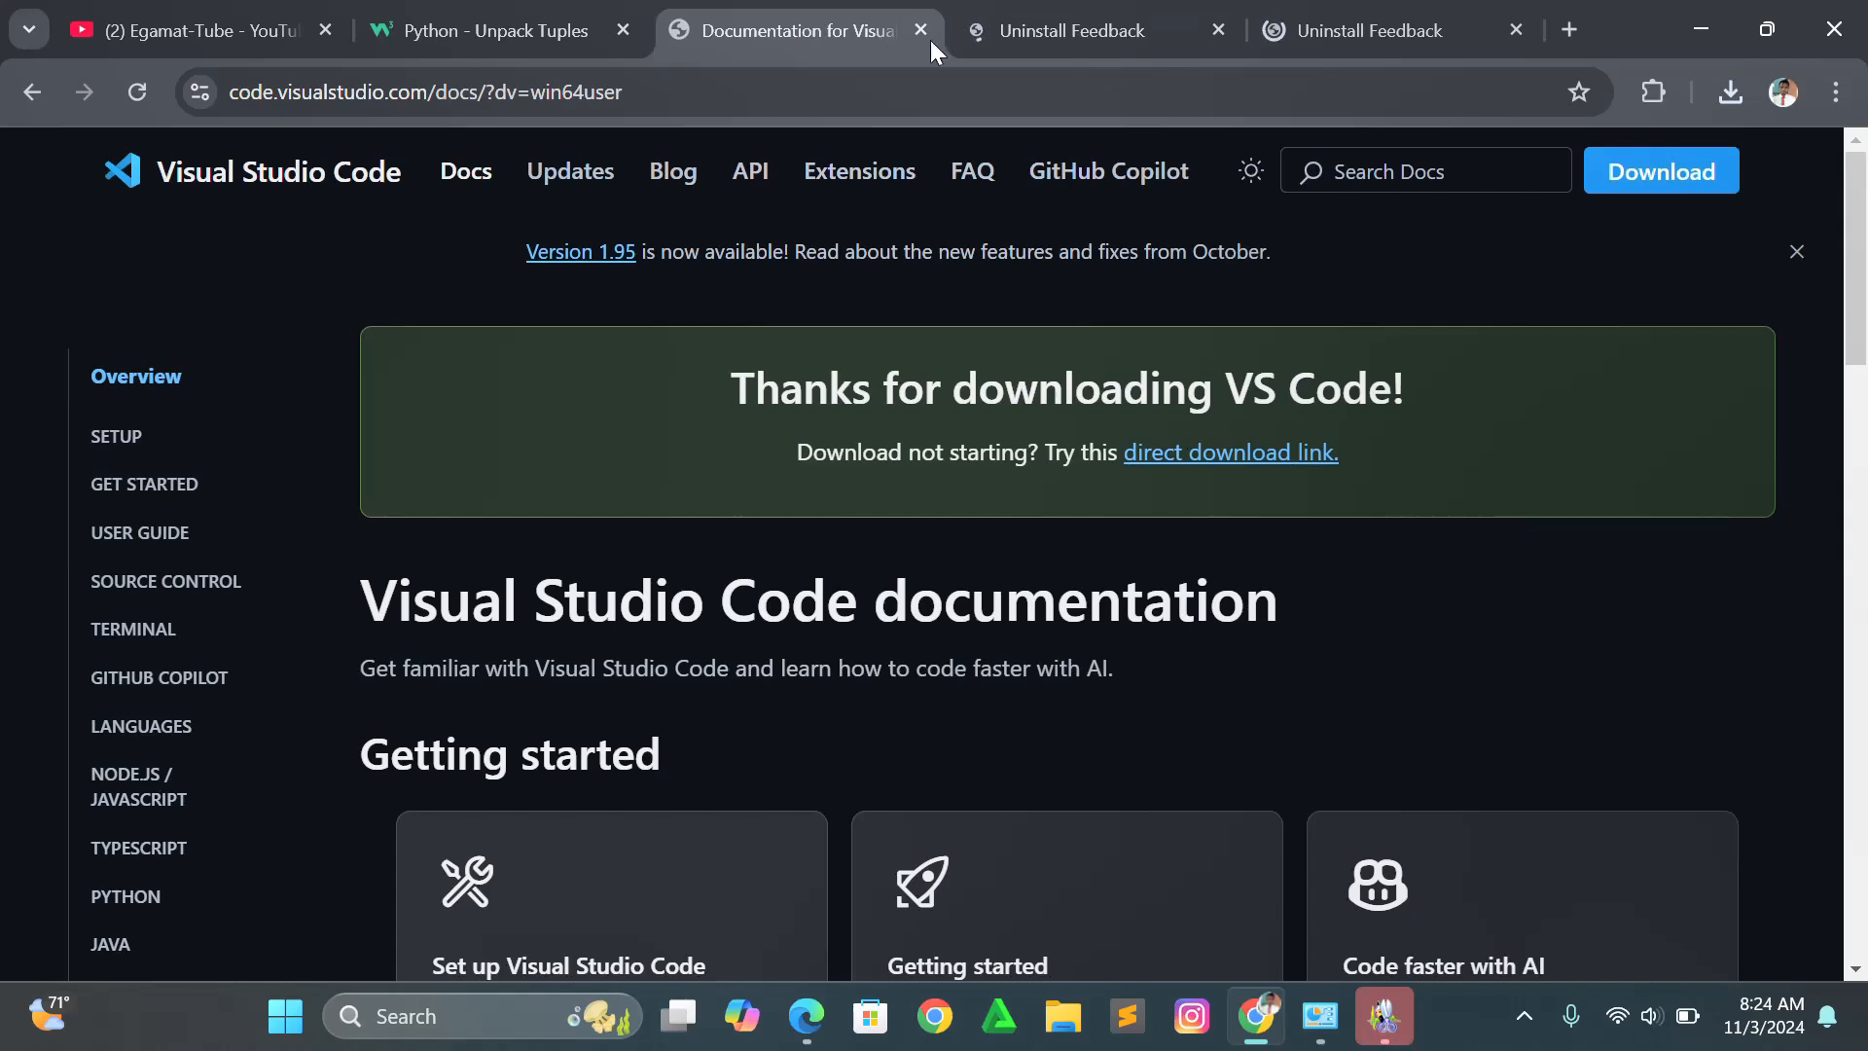
pyautogui.click(1731, 85)
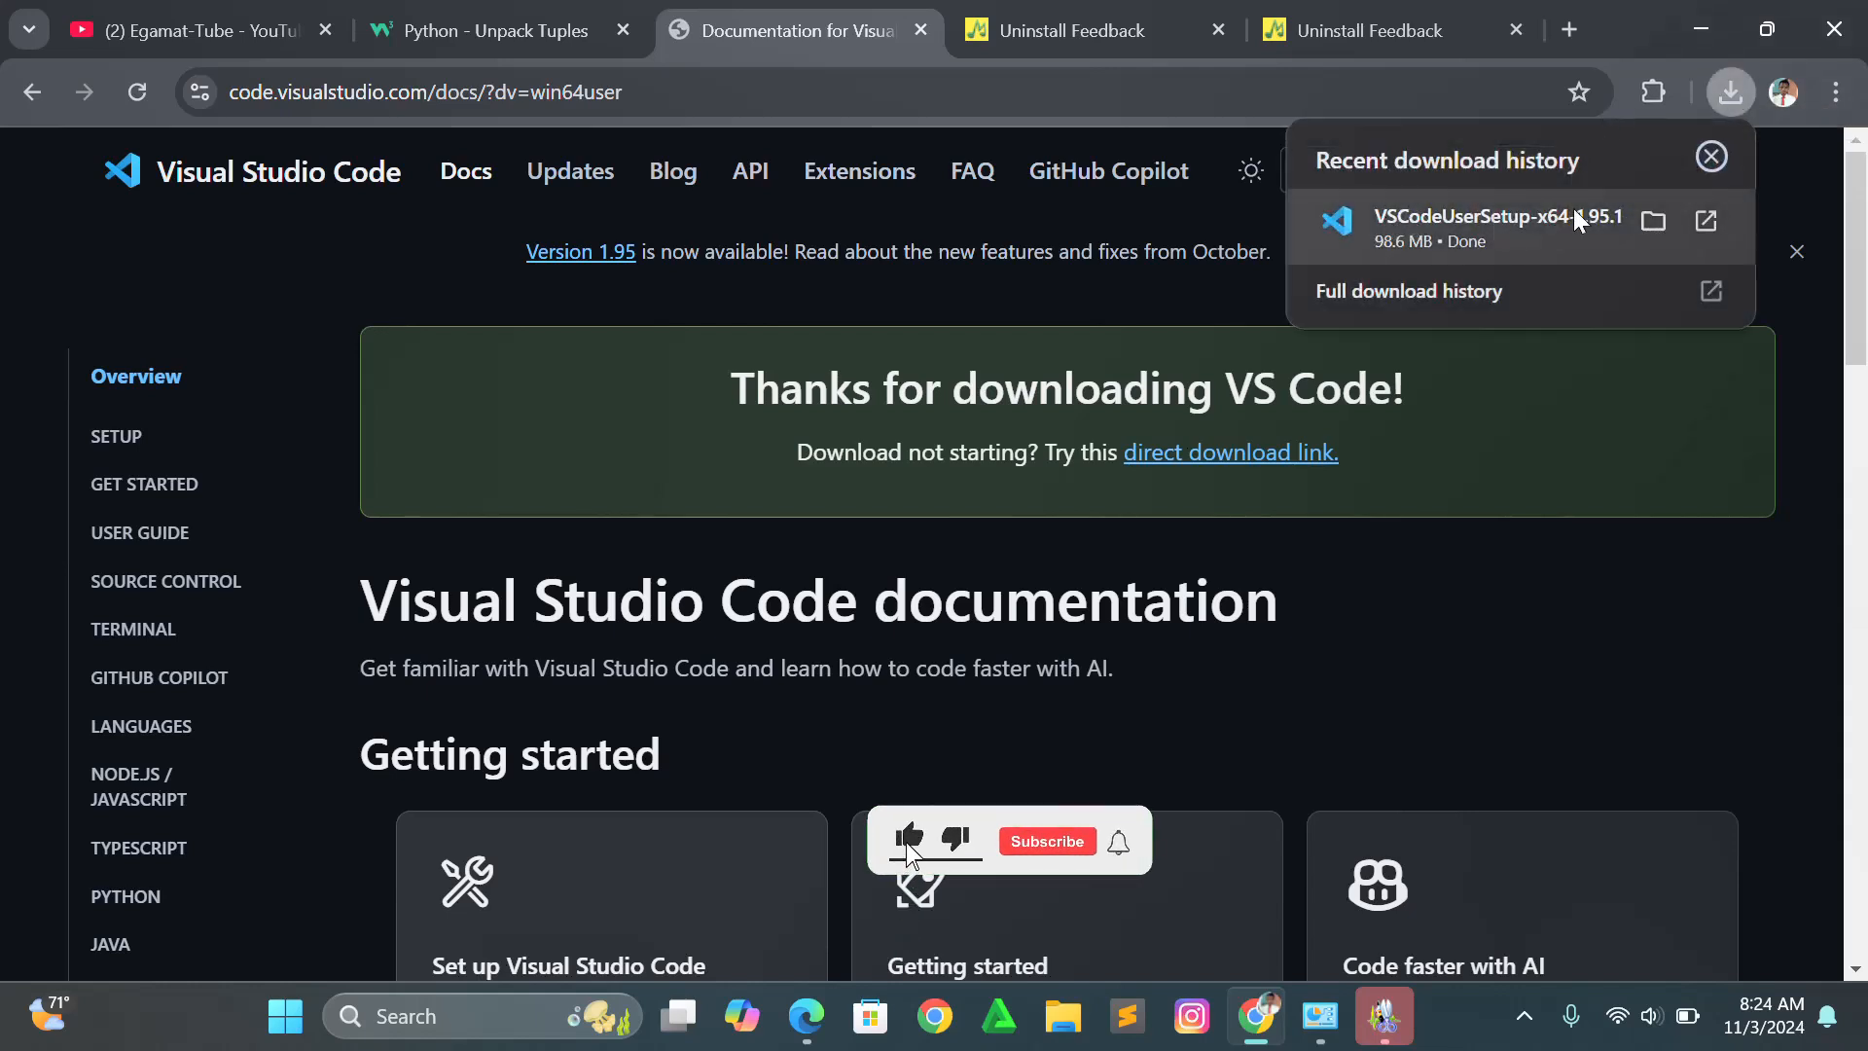
pyautogui.click(1707, 220)
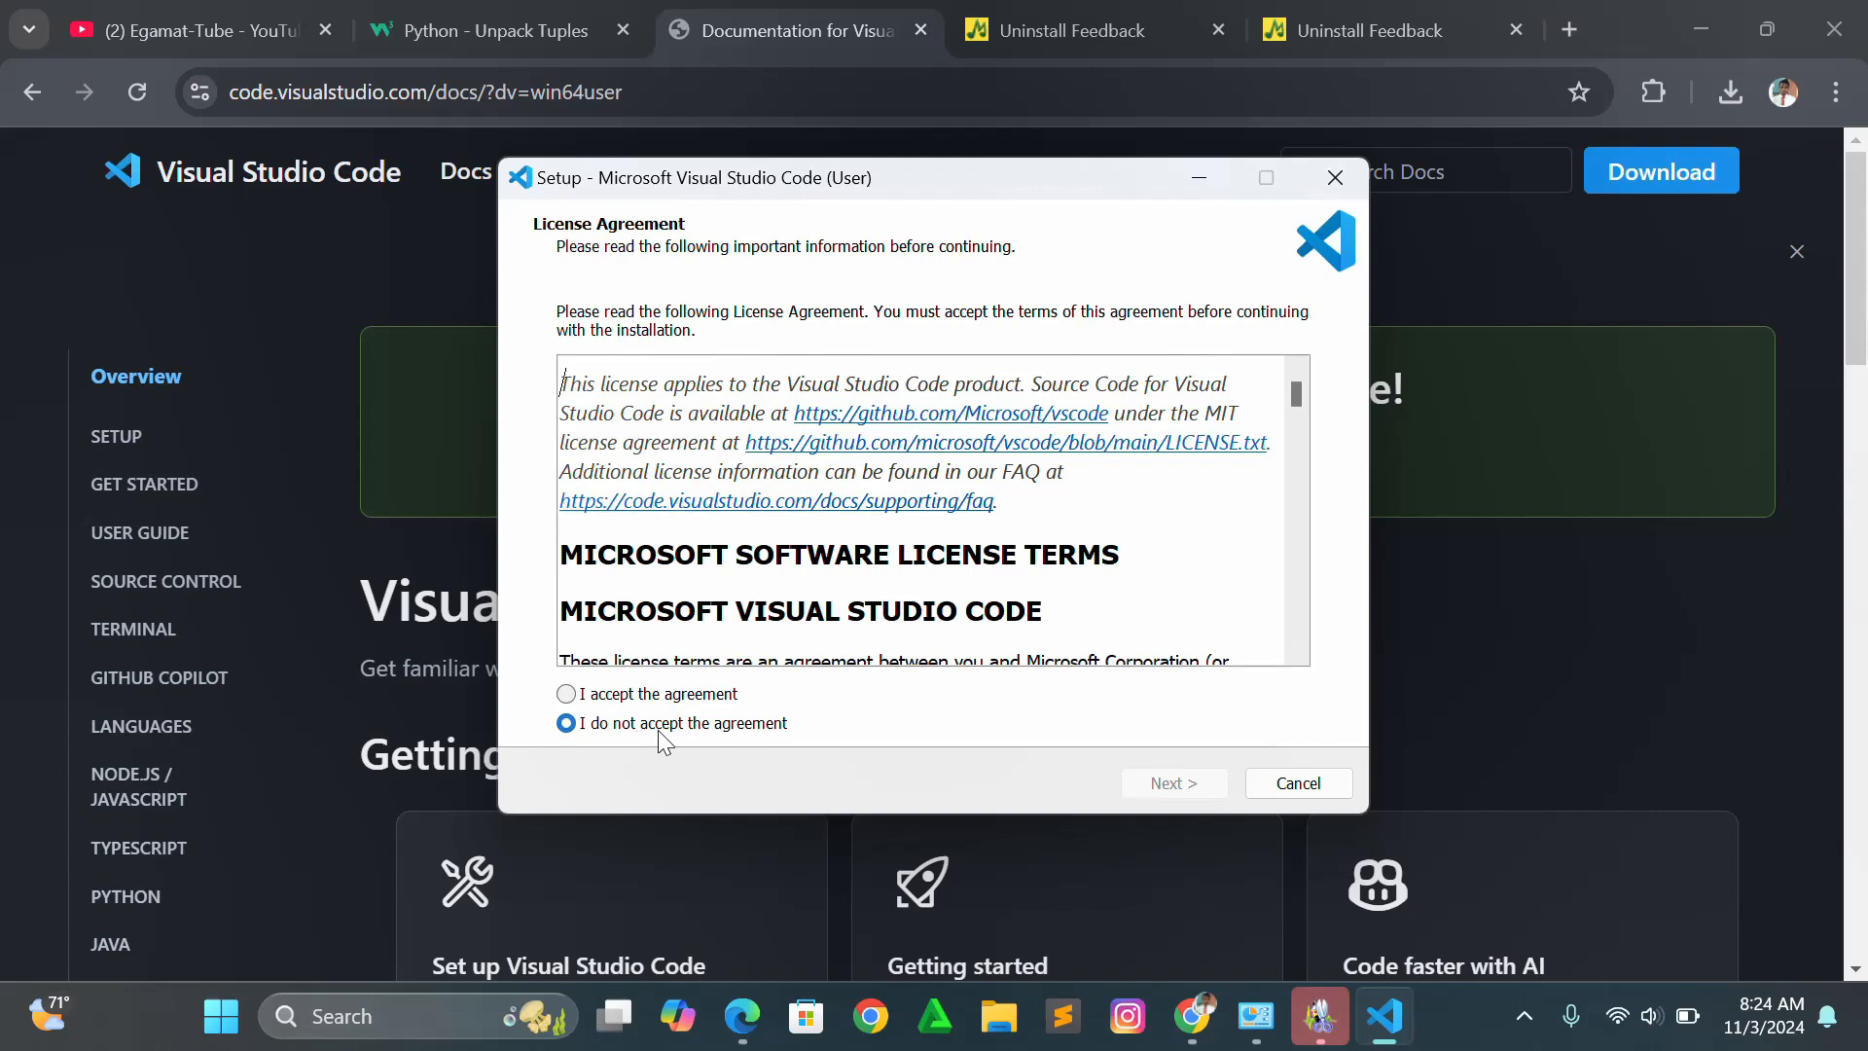
# Accept the license agreement, install Visual Studio Code with the default additional tasks, and finish setup with the program launched
pyautogui.click(566, 695)
pyautogui.click(1149, 787)
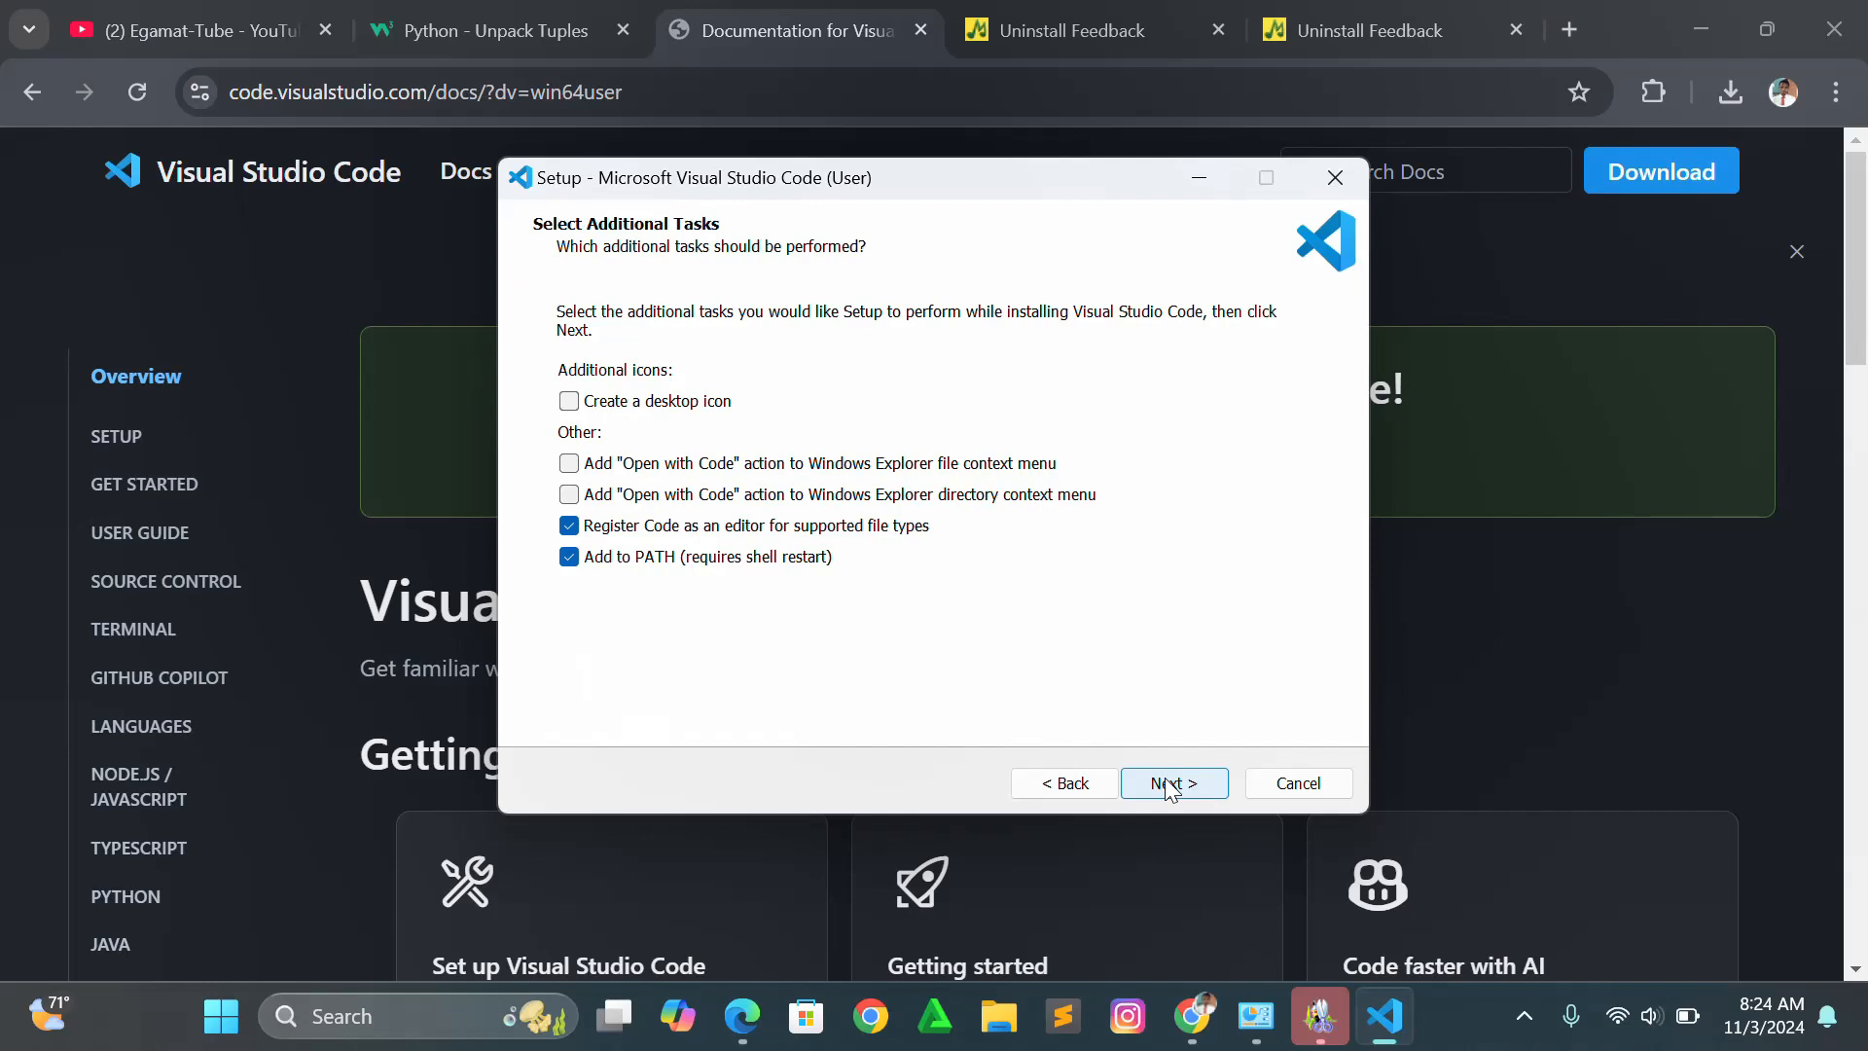
pyautogui.click(1193, 789)
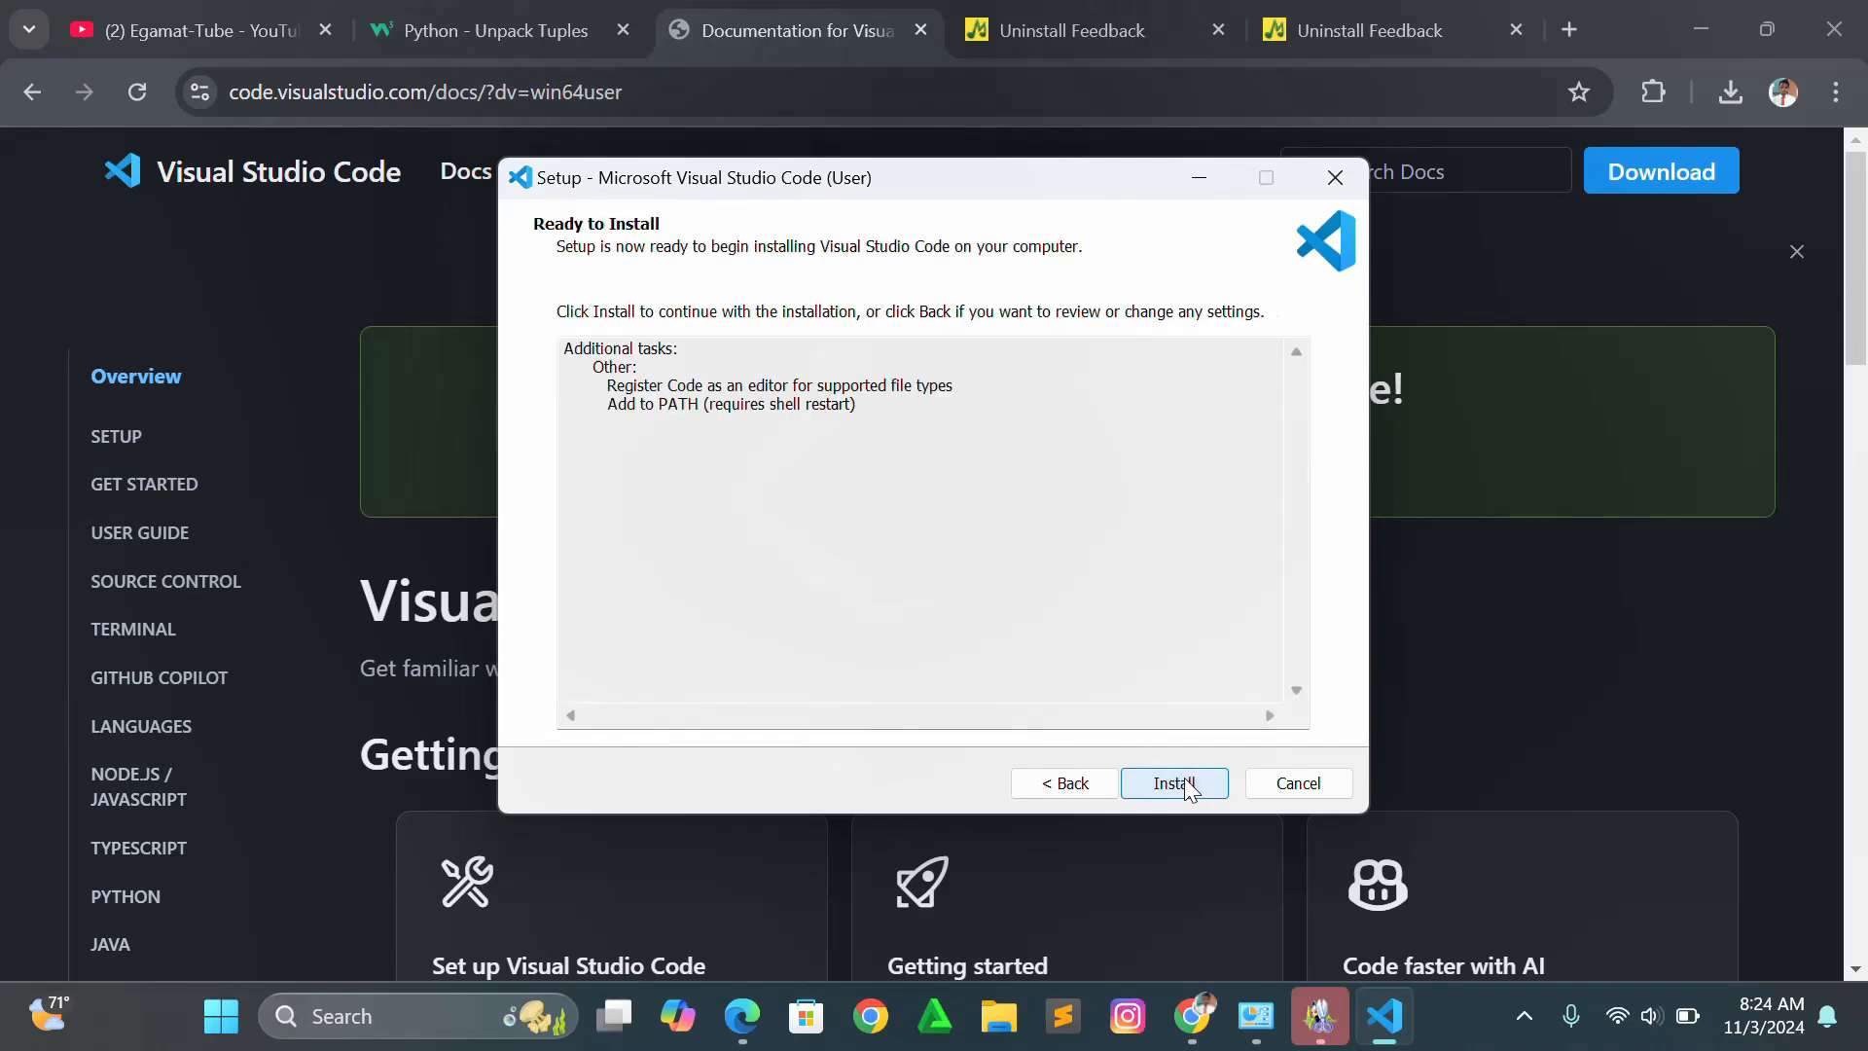
pyautogui.click(1178, 784)
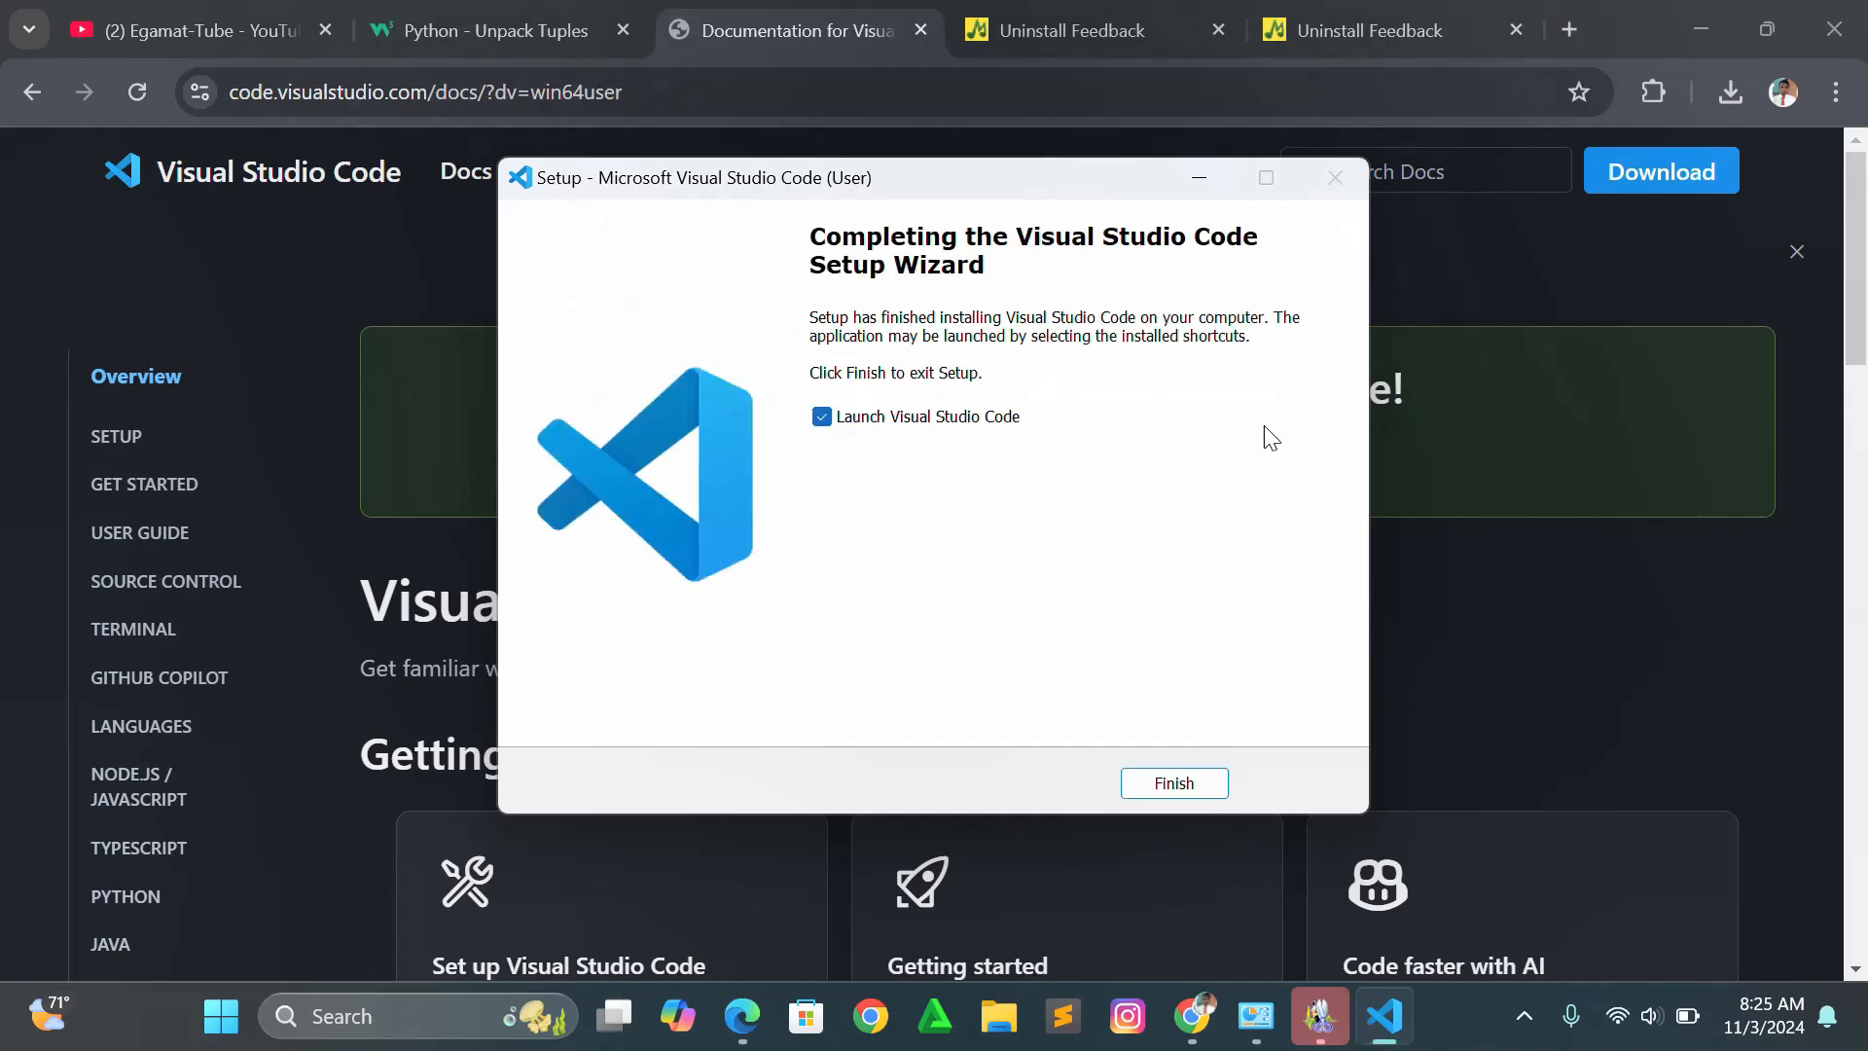
pyautogui.click(1172, 784)
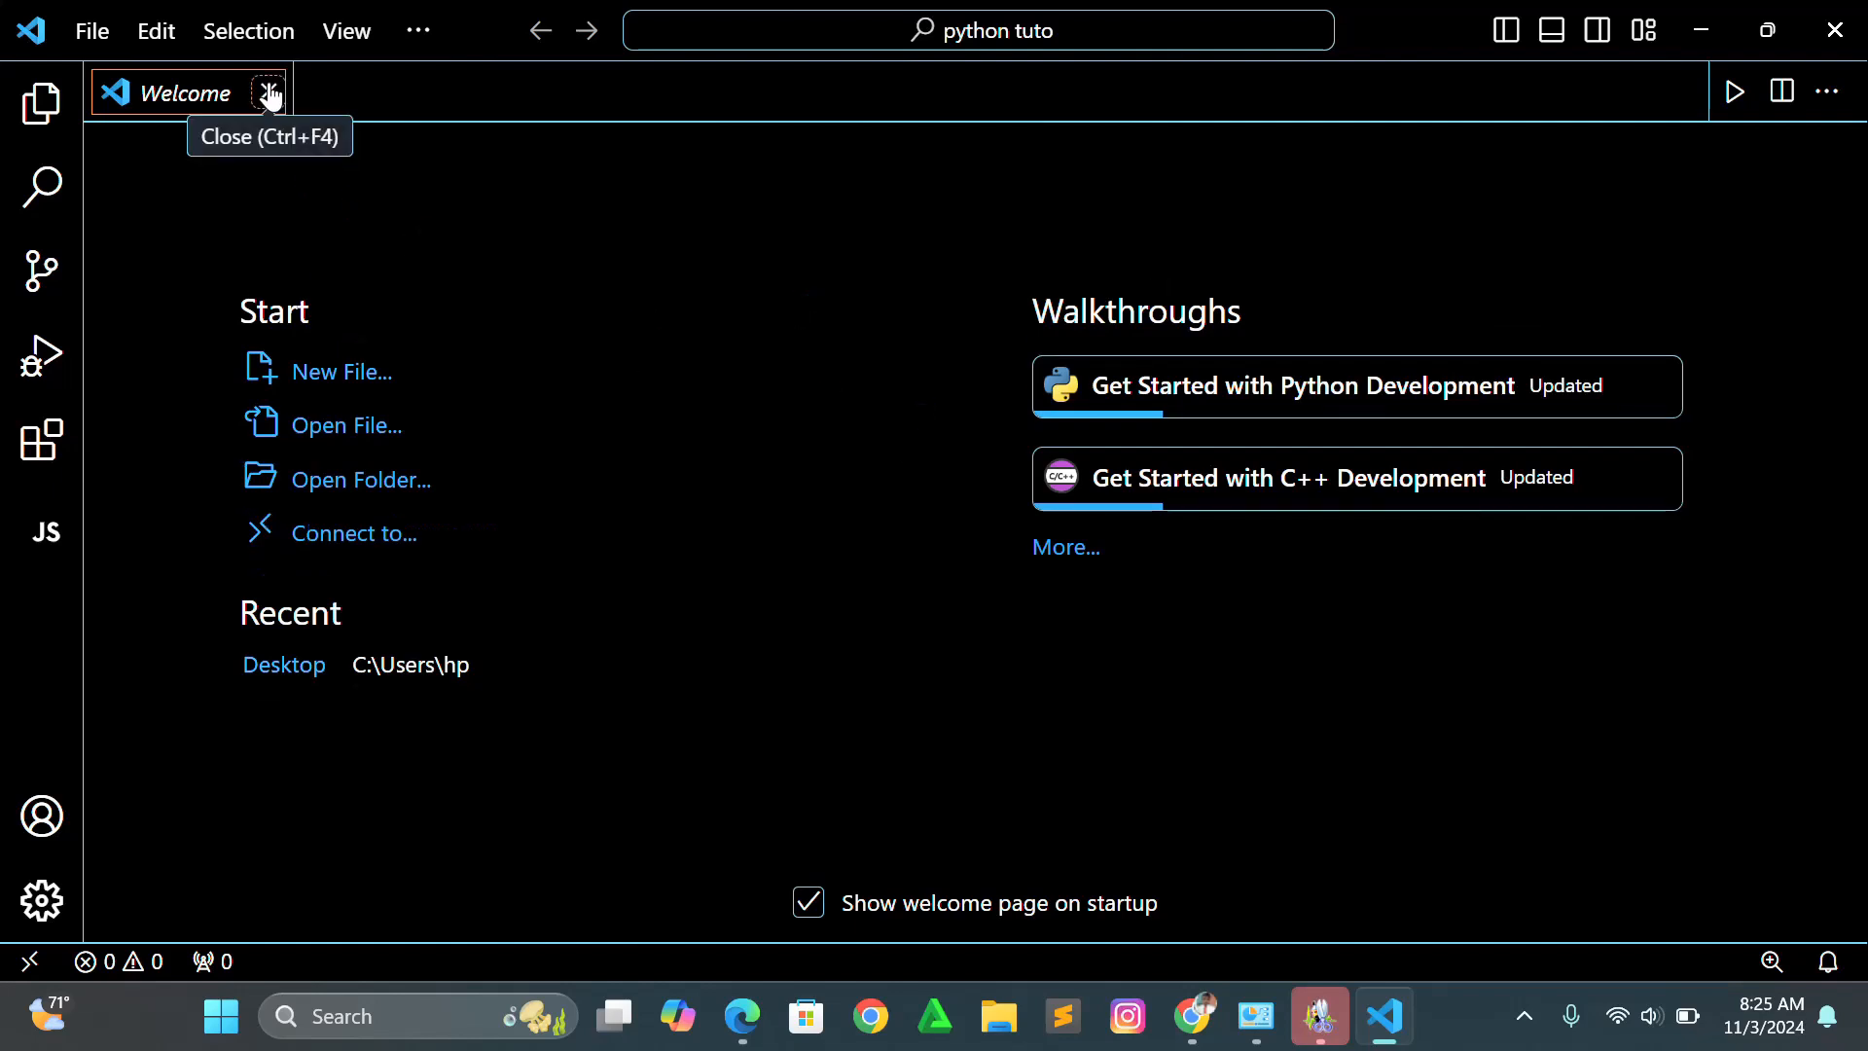
# Close the Welcome page and show the python tuto project files in the Explorer
pyautogui.click(268, 94)
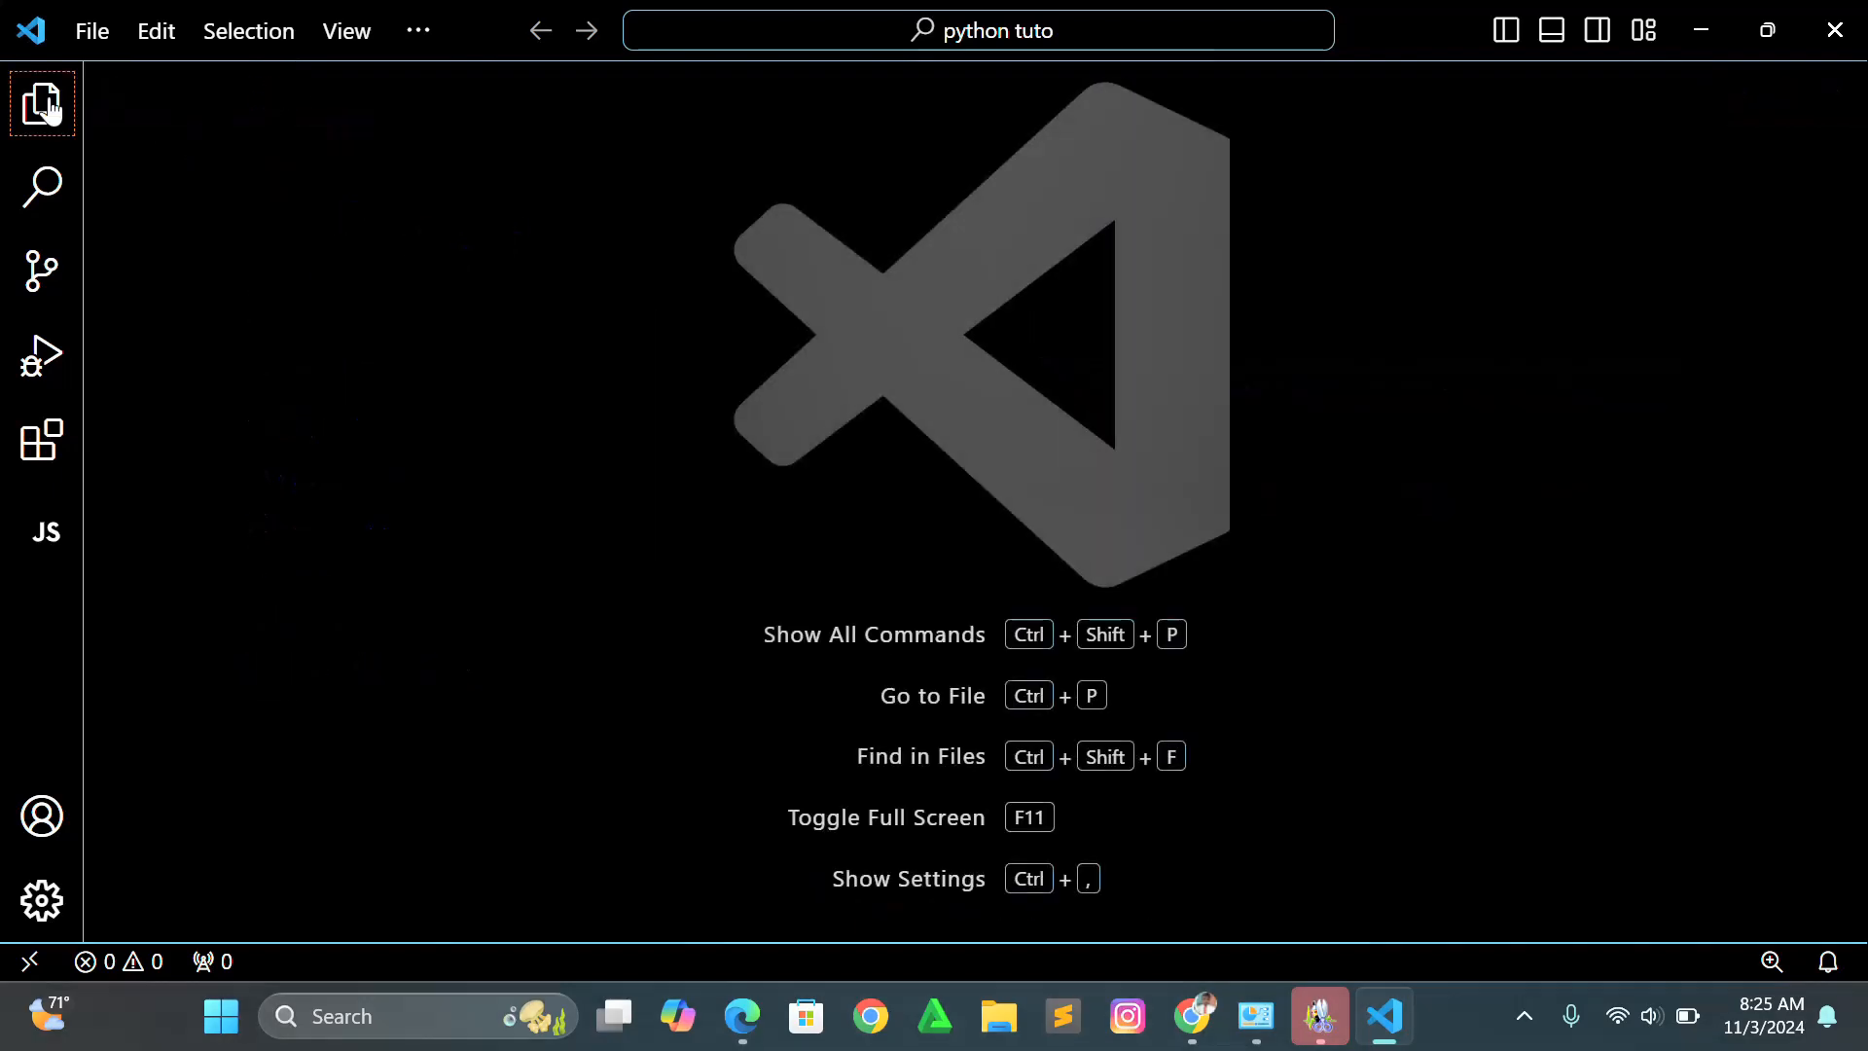
pyautogui.click(45, 101)
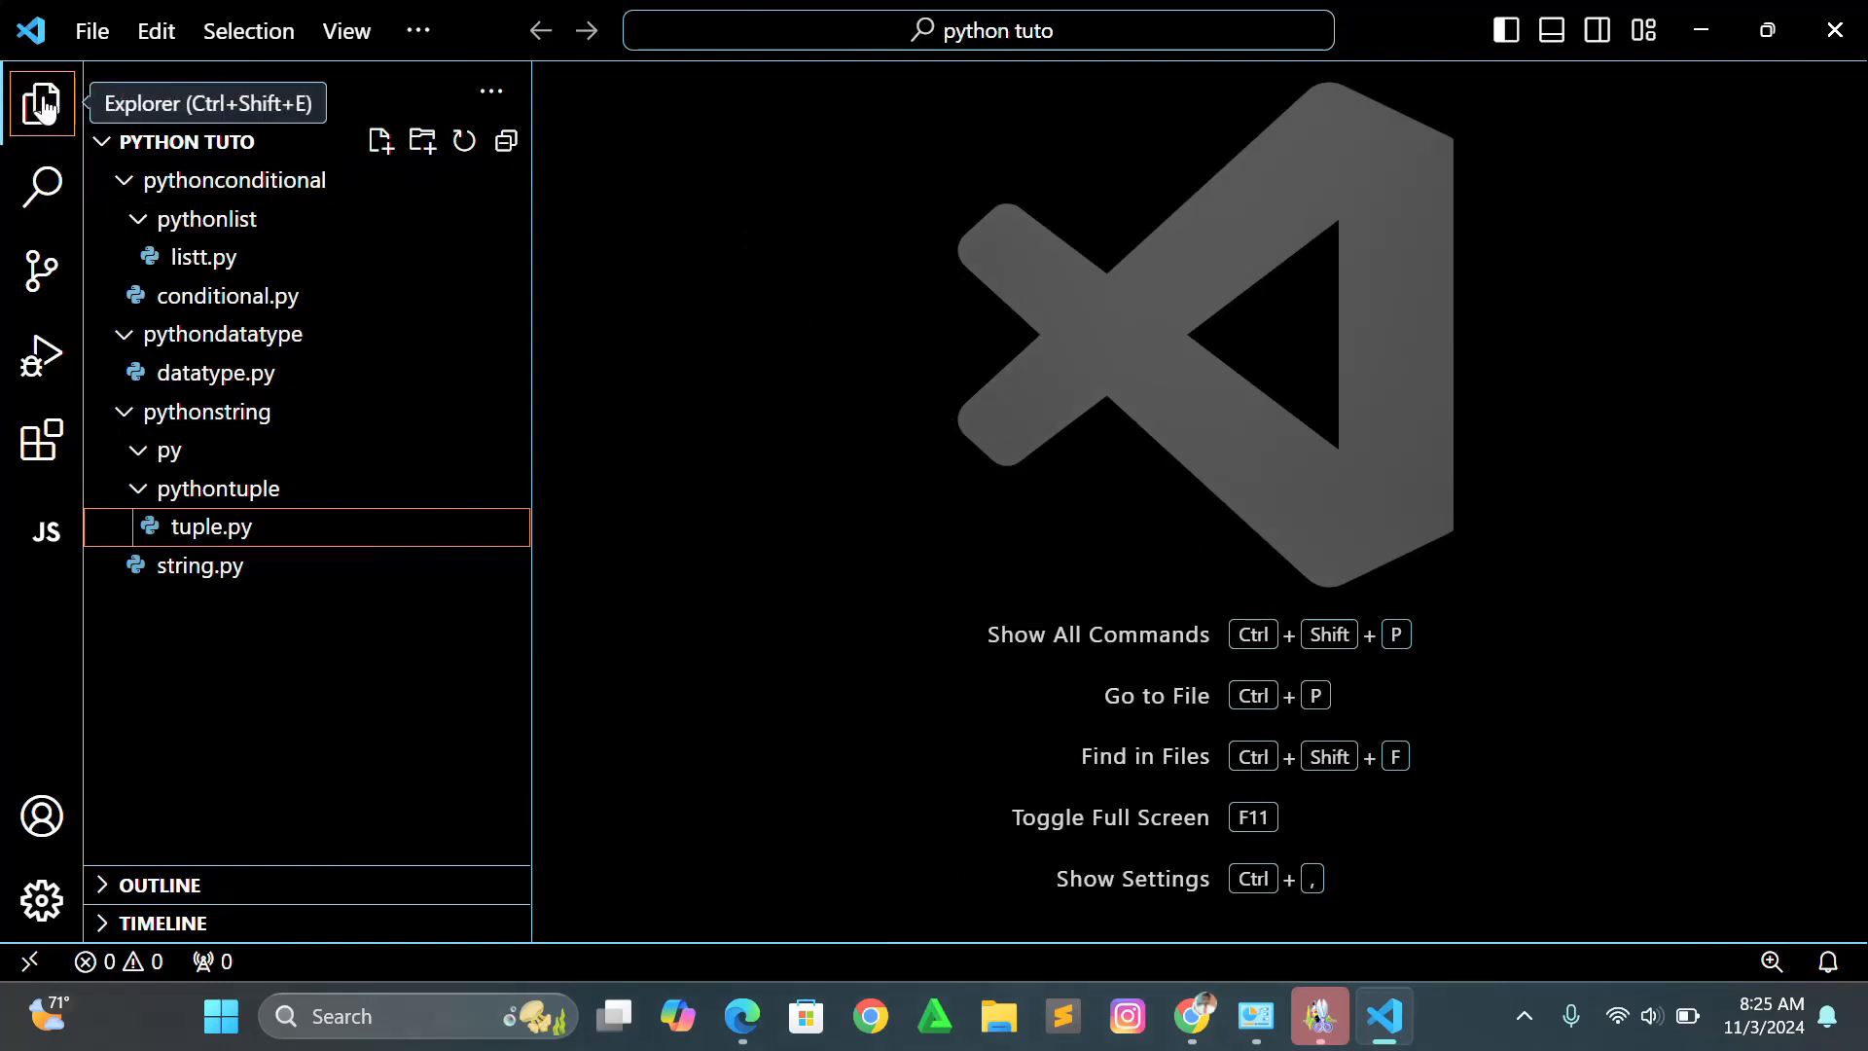
# Search the extension marketplace for "javascript" and view the details of JavaScript (ES6) code snippets
pyautogui.click(43, 443)
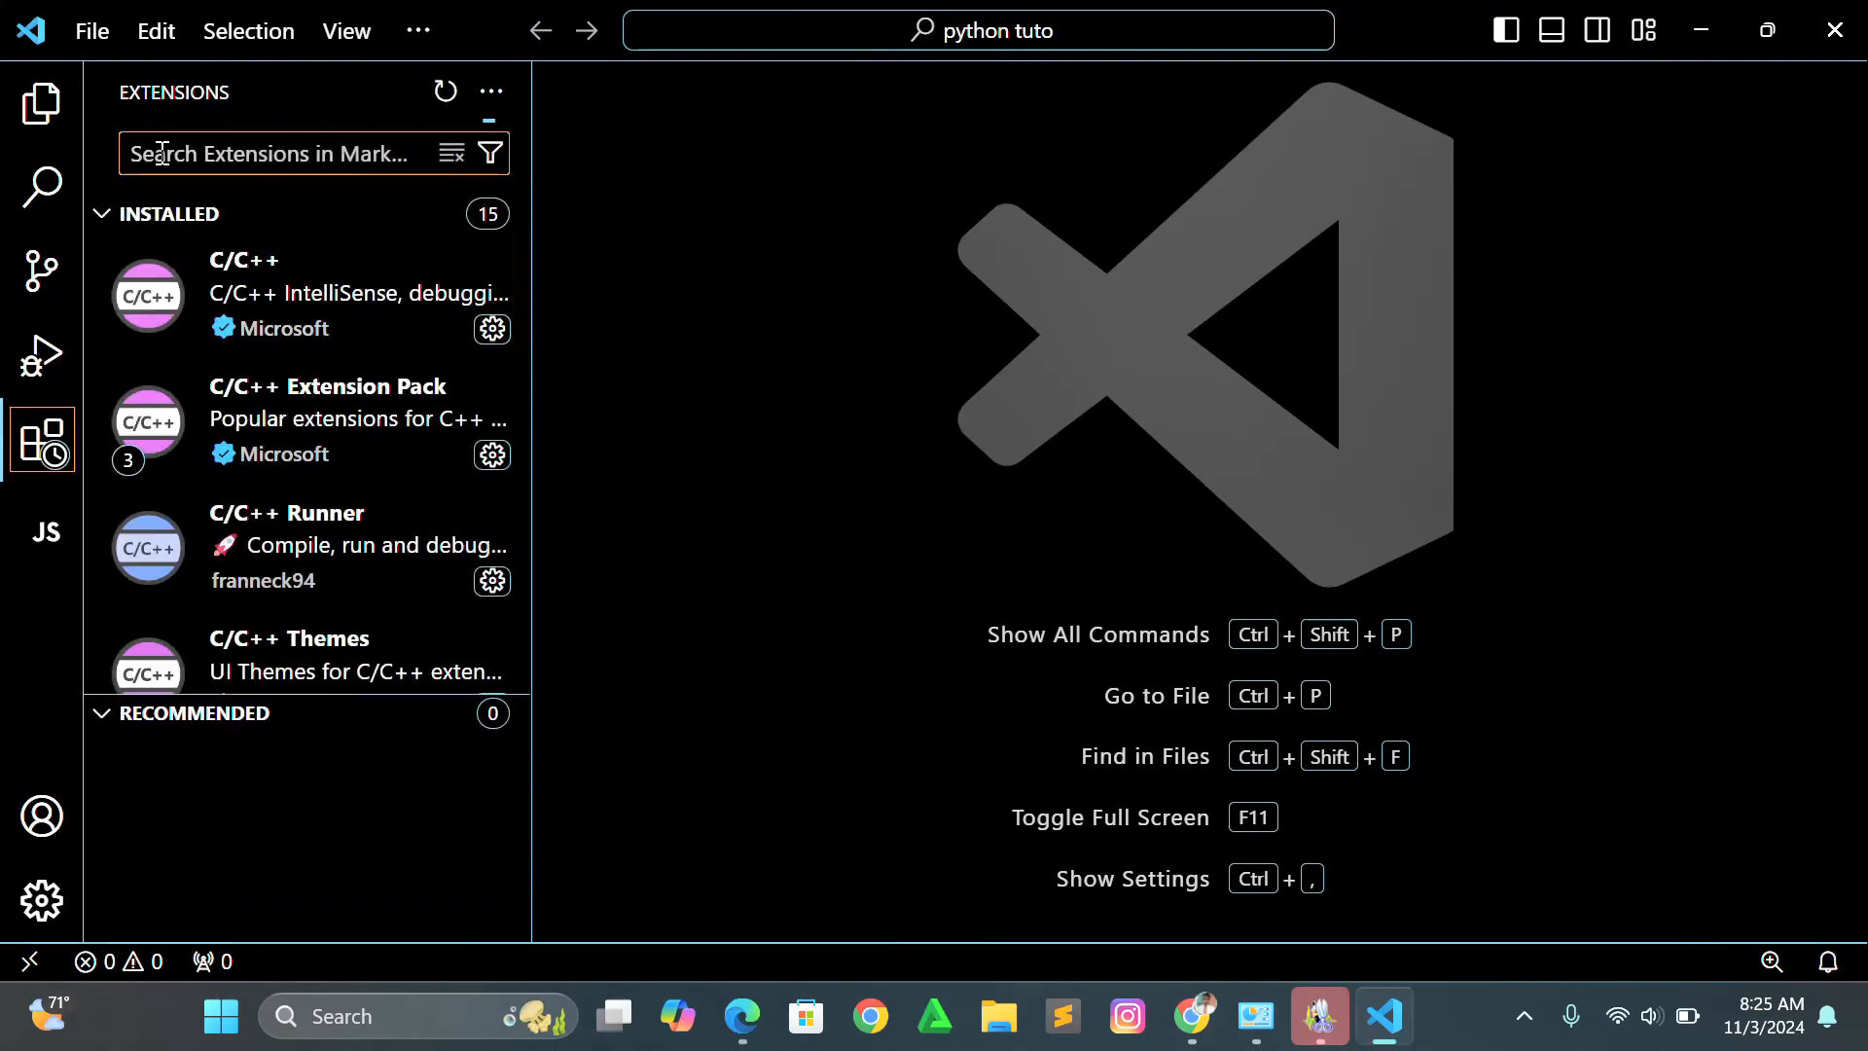
pyautogui.write('j')
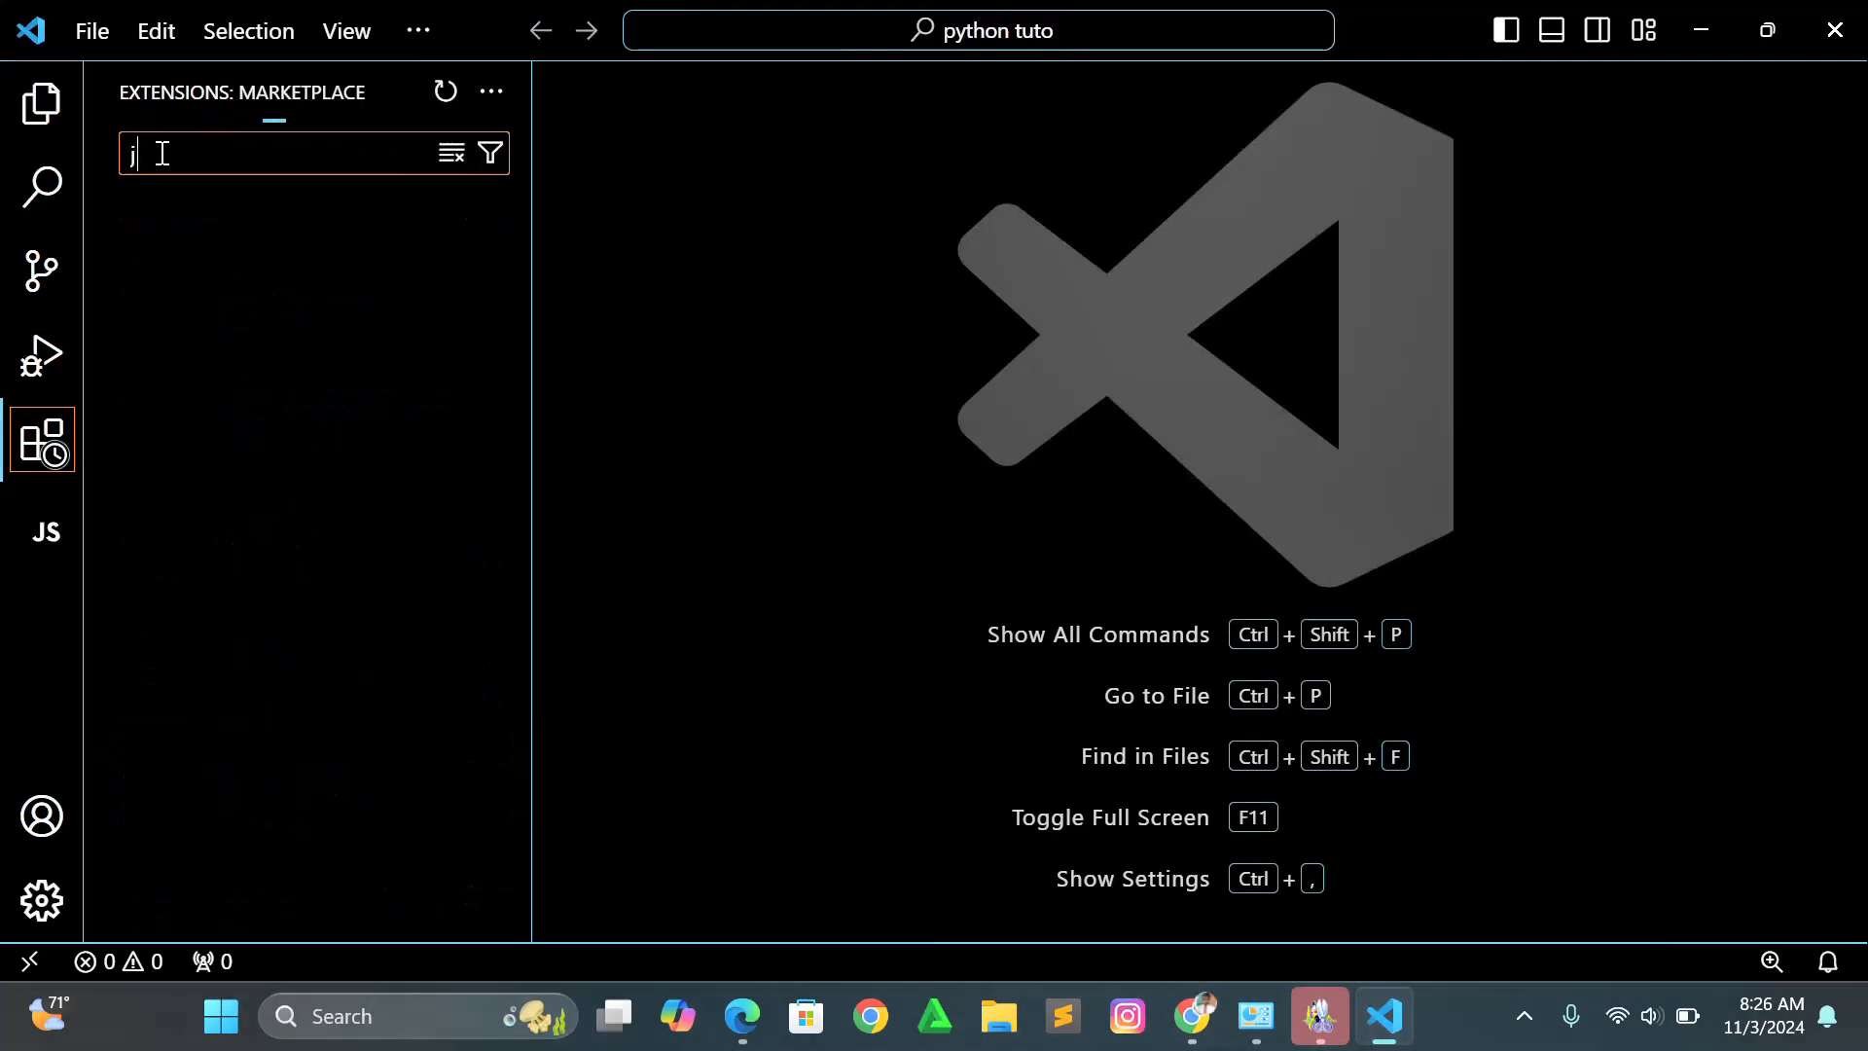
pyautogui.write('ava')
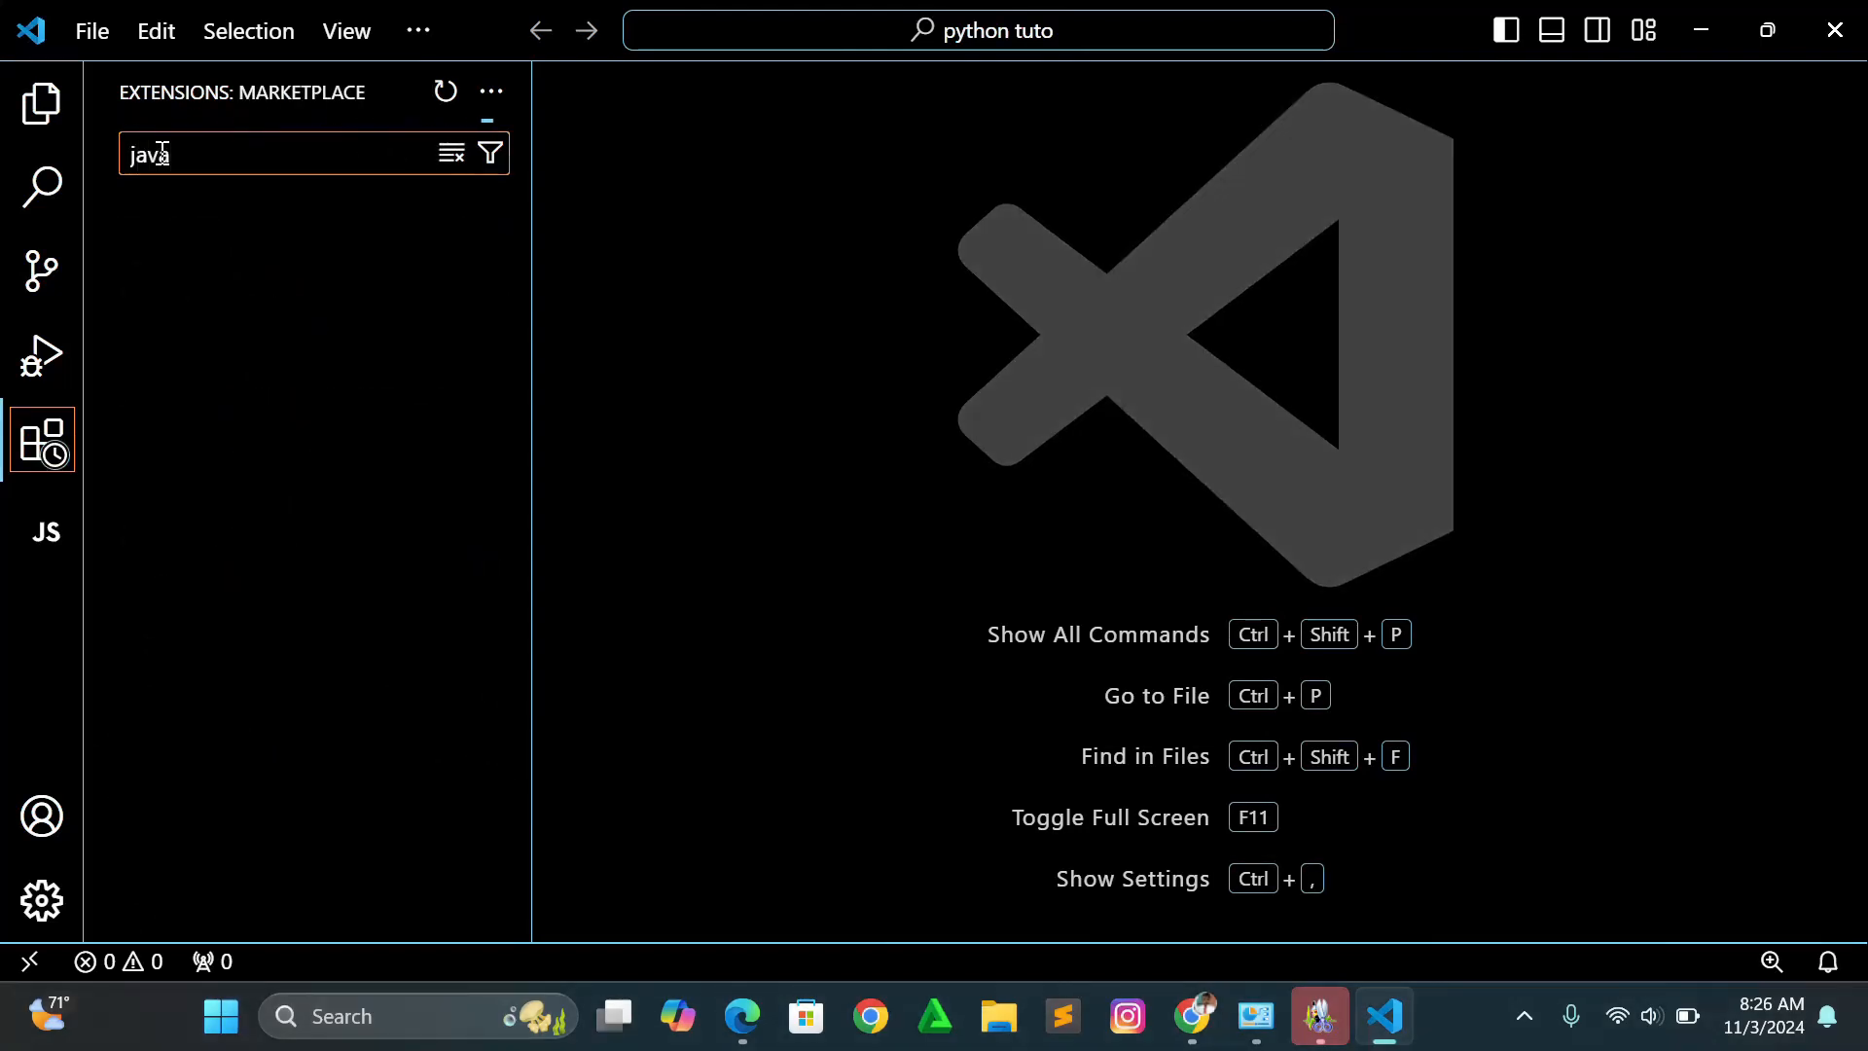
pyautogui.write('script')
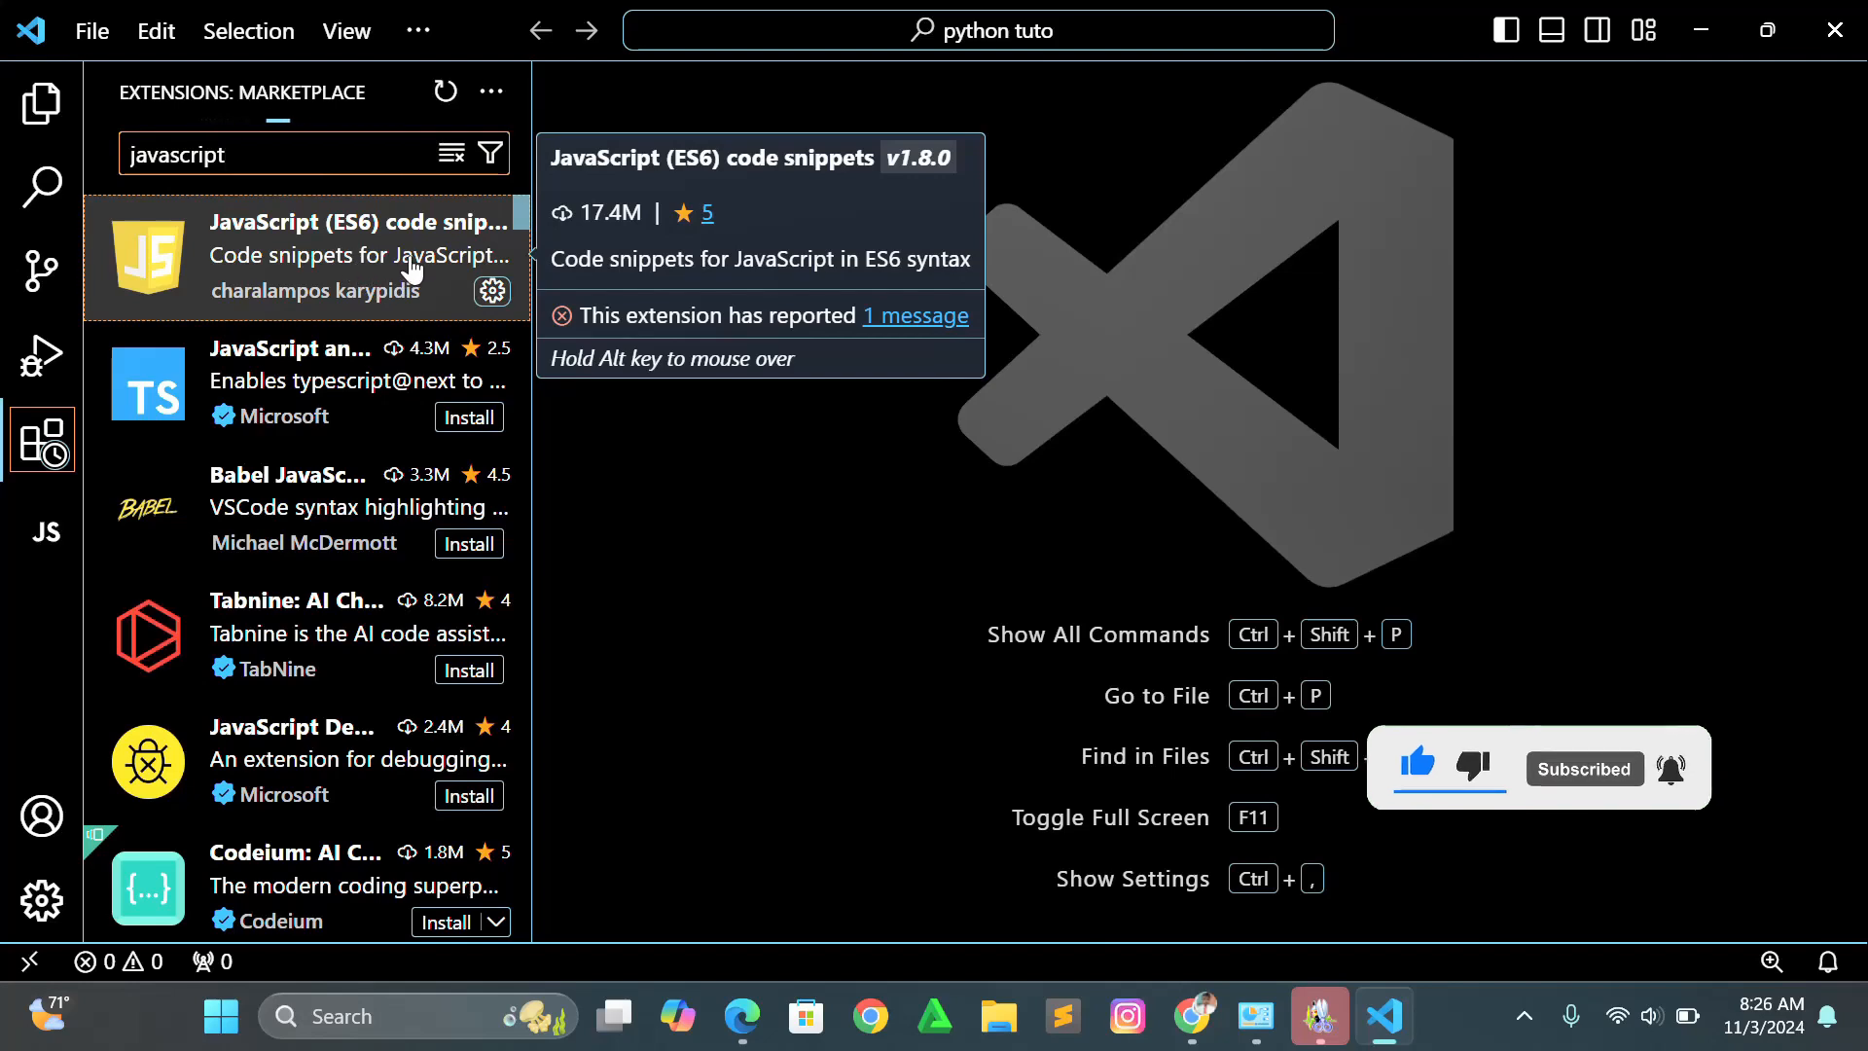
pyautogui.click(154, 255)
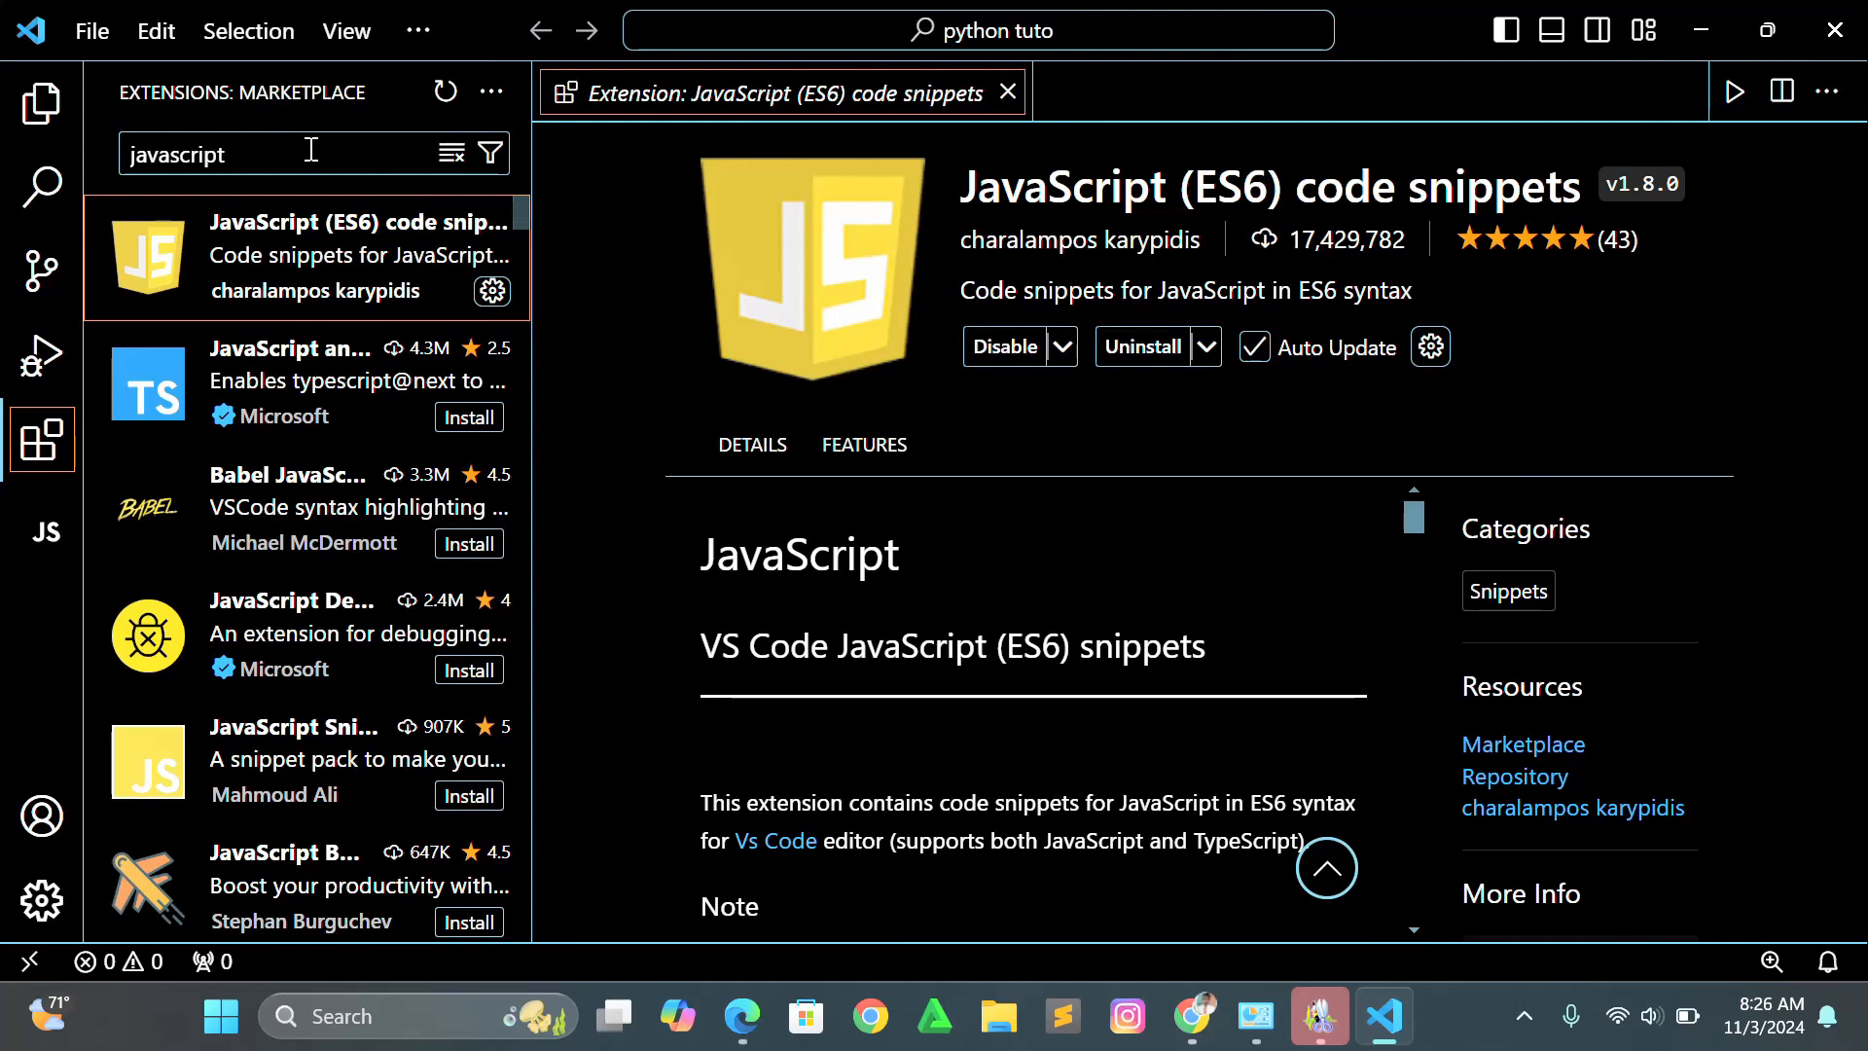
# Replace the extension search with "python" and view the details of Microsoft's Python extension
pyautogui.click(452, 153)
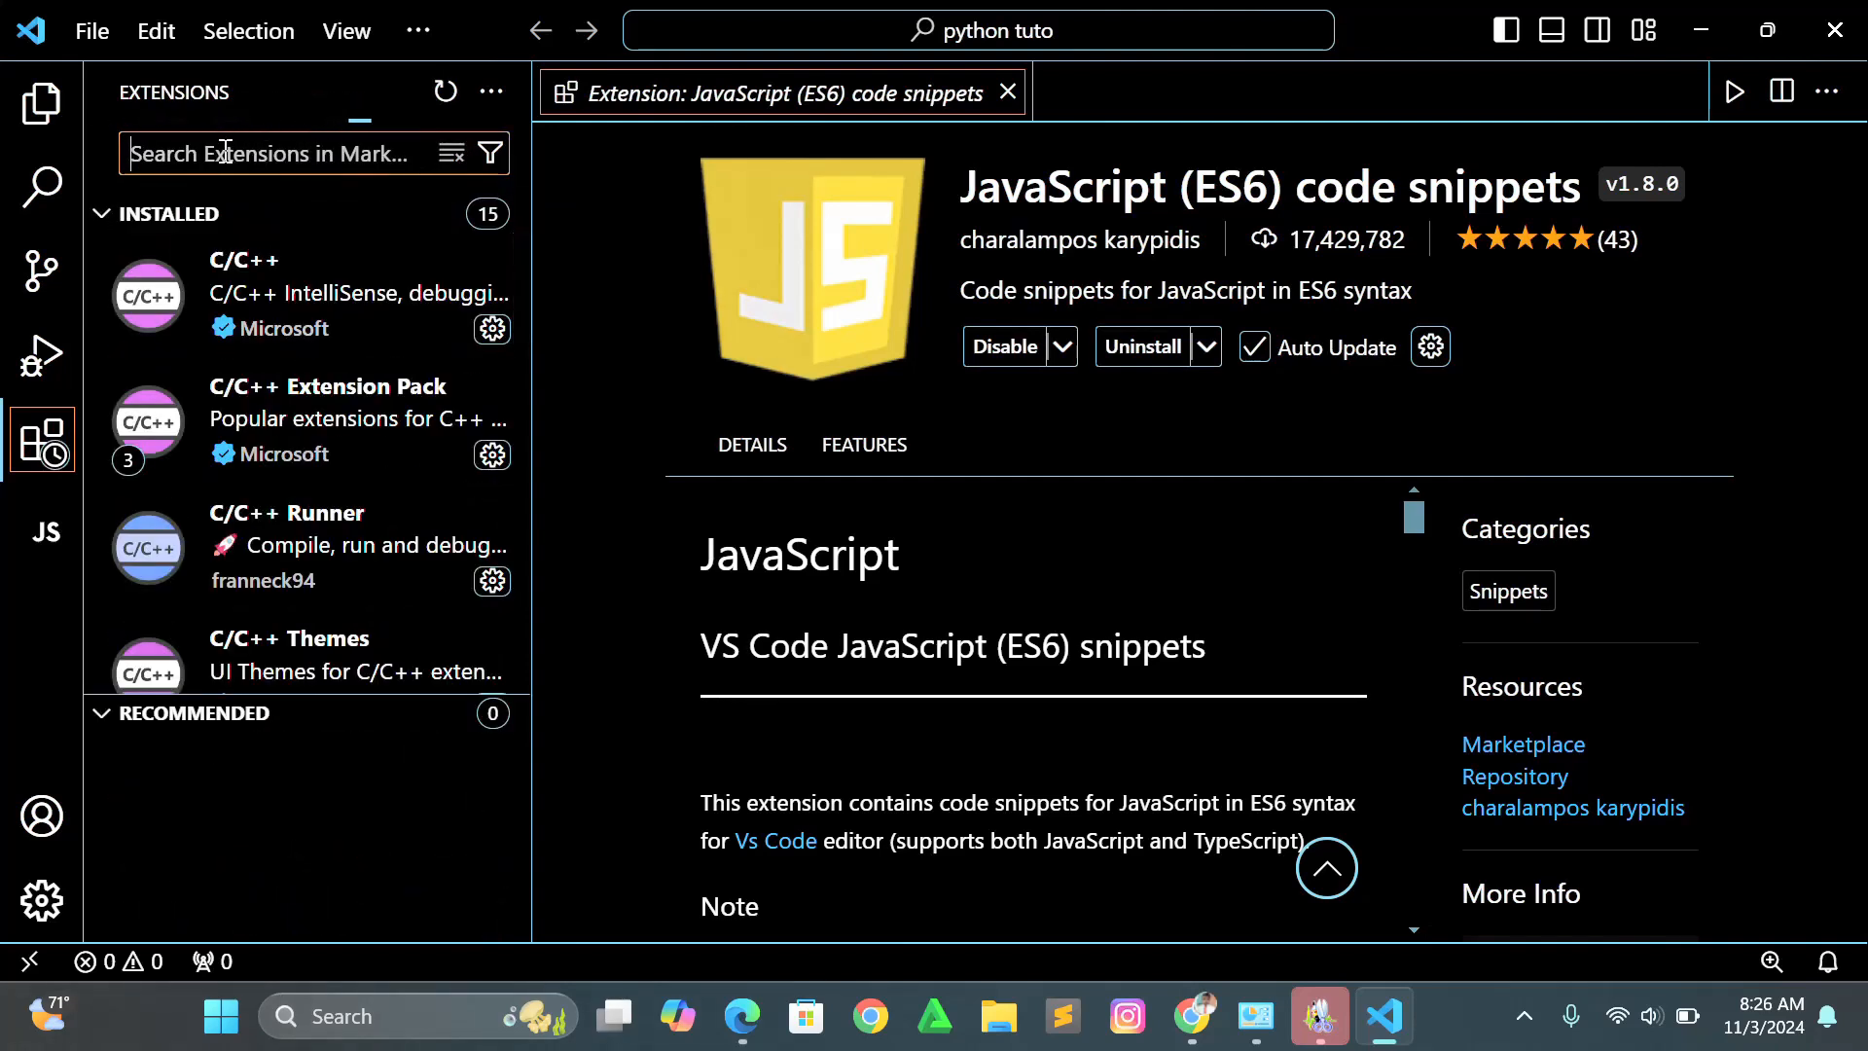
pyautogui.write('pyth')
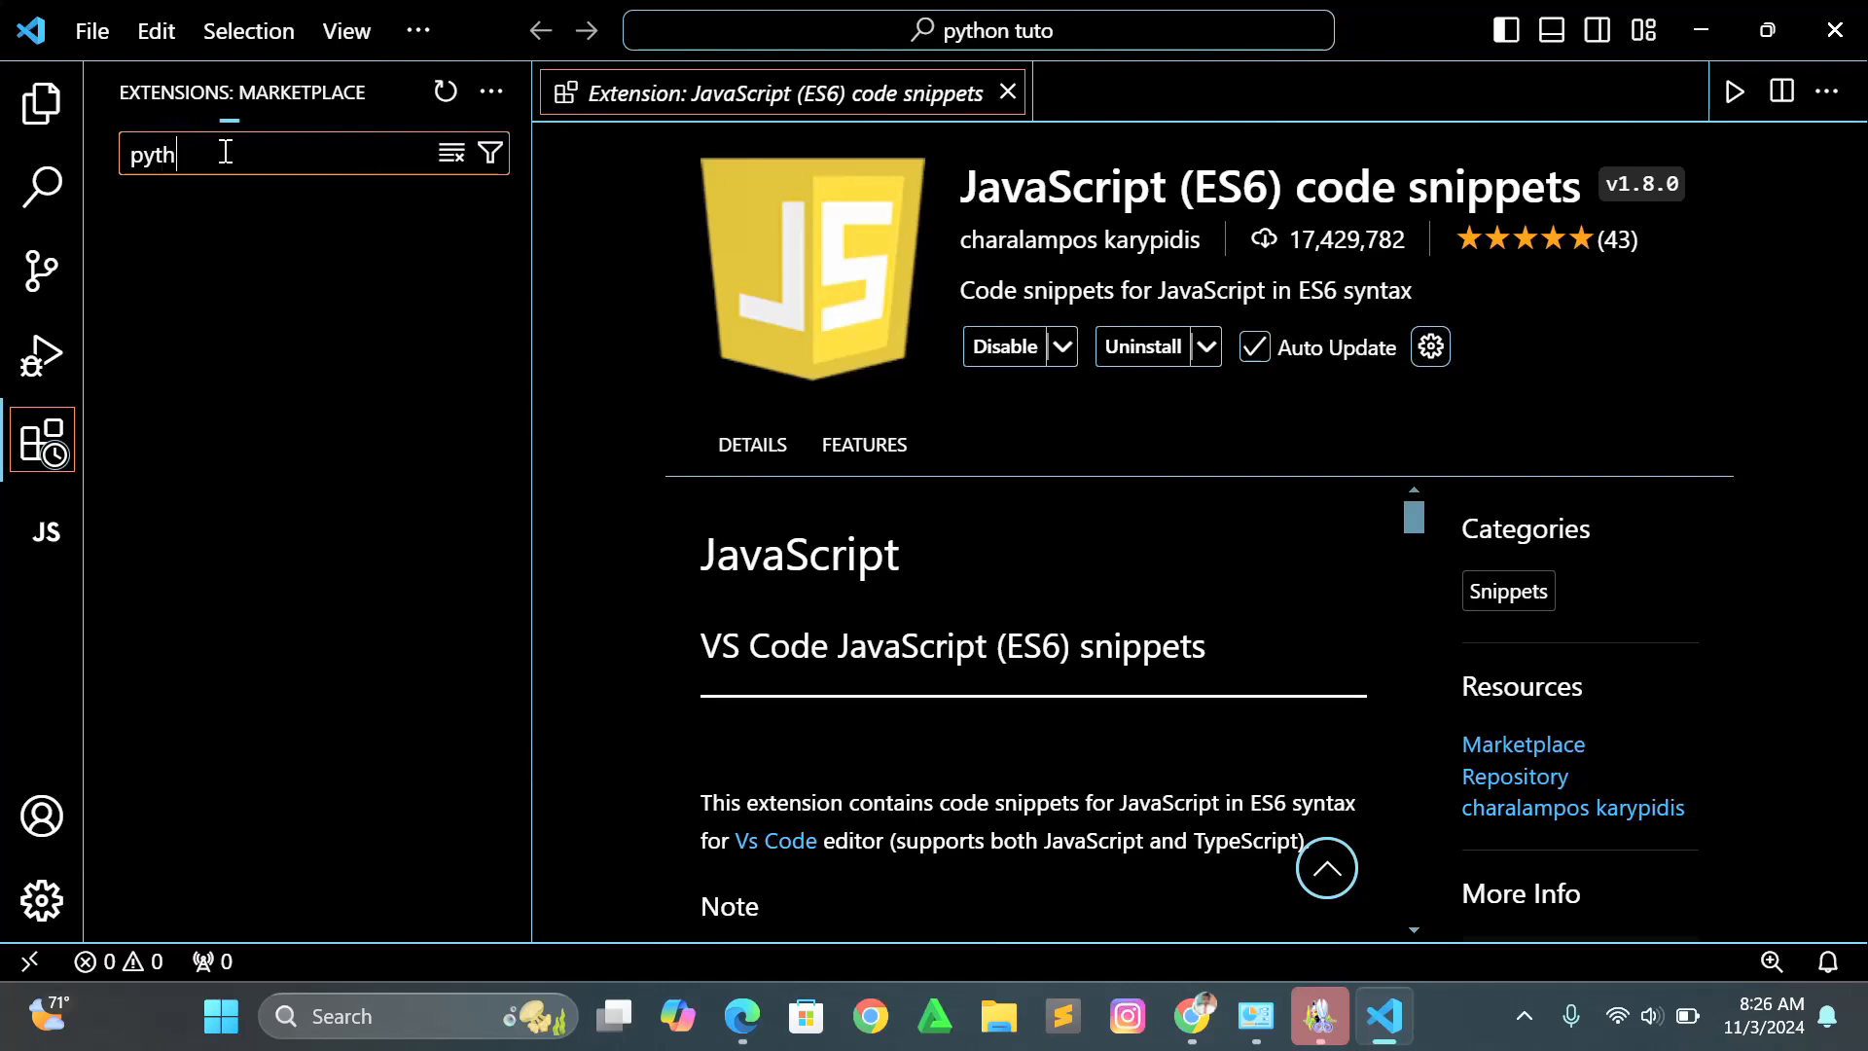
pyautogui.write('on')
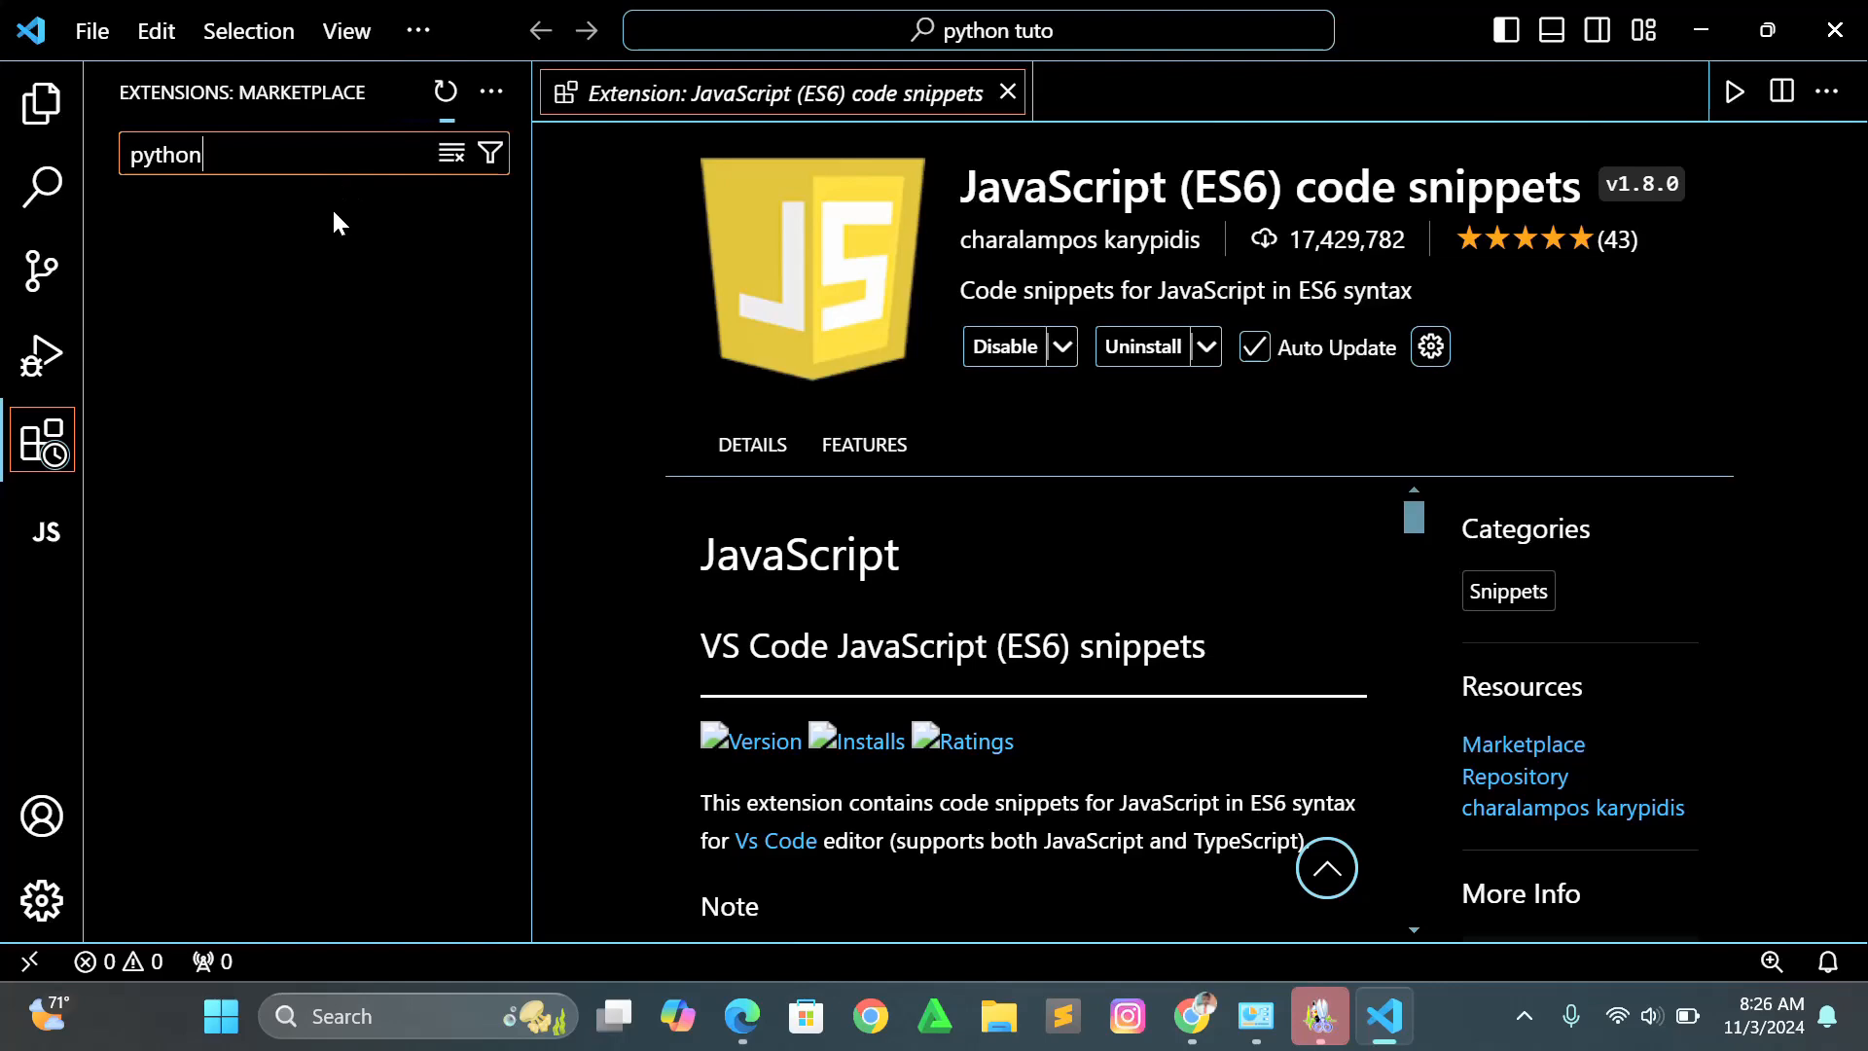
pyautogui.moveTo(345, 206)
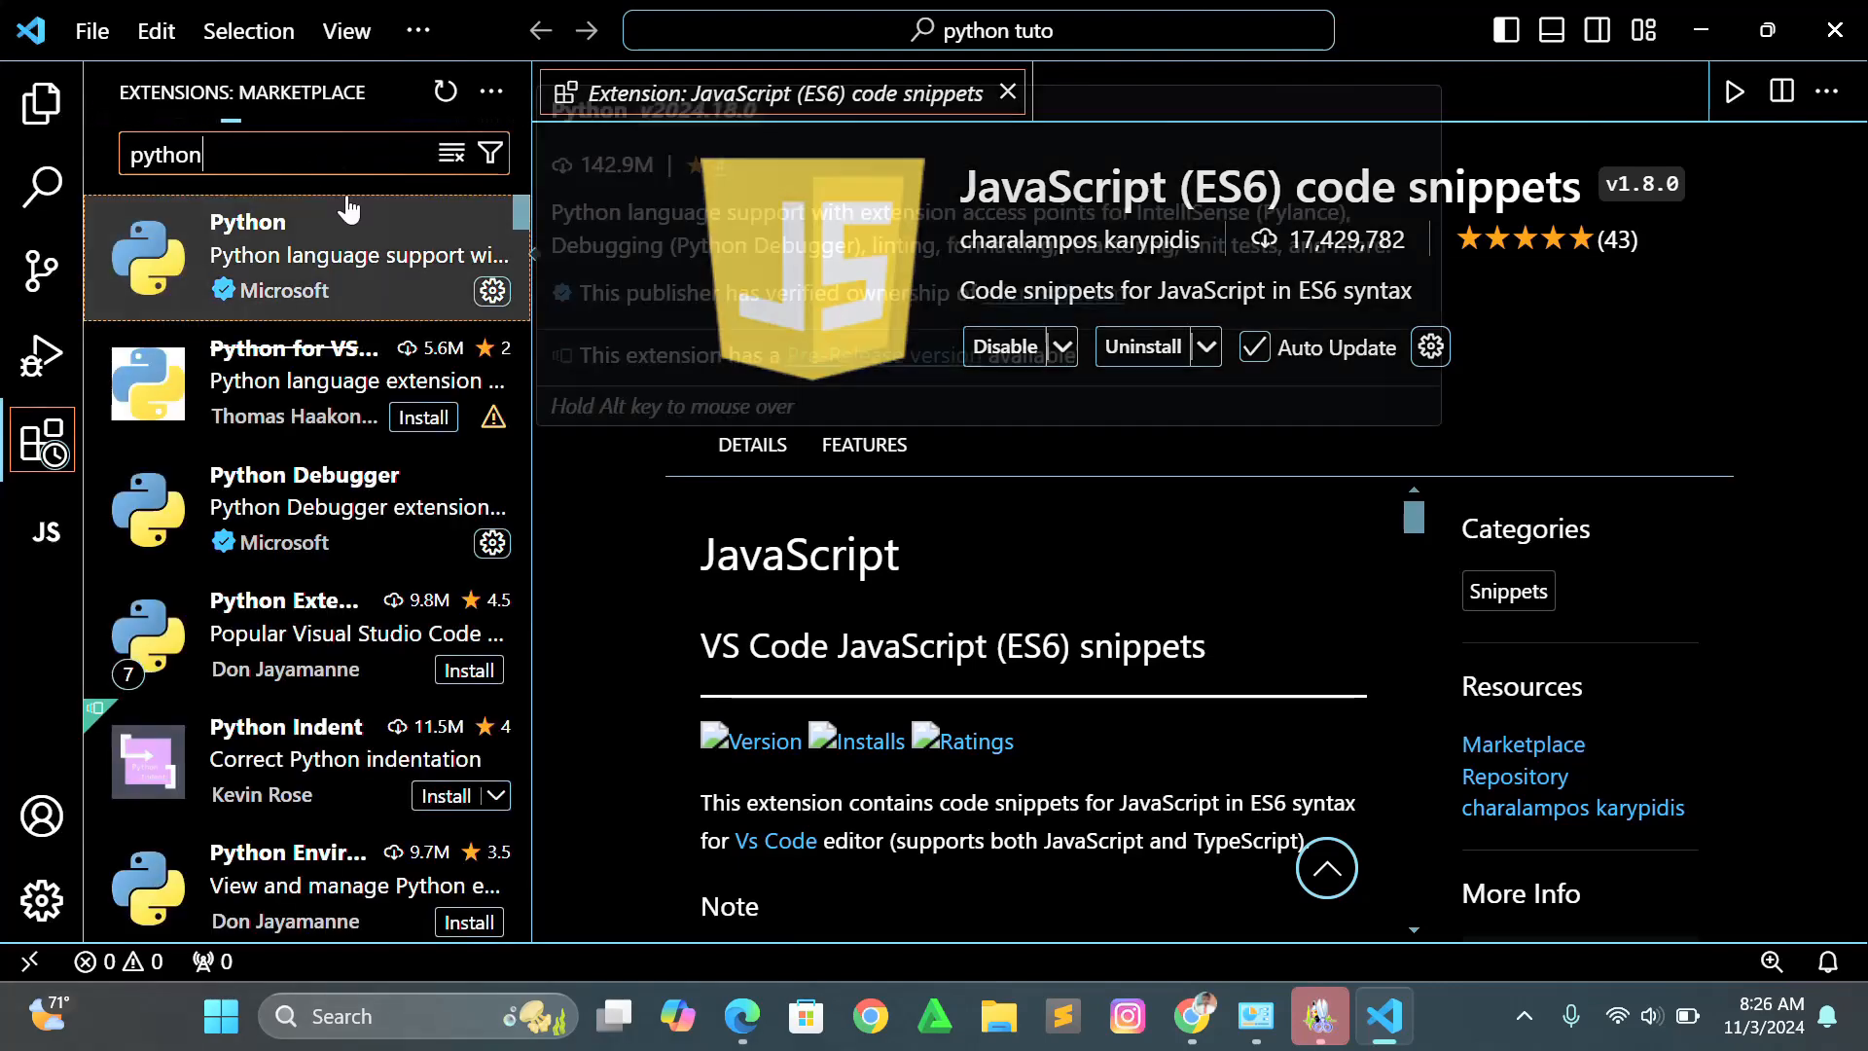
pyautogui.click(264, 265)
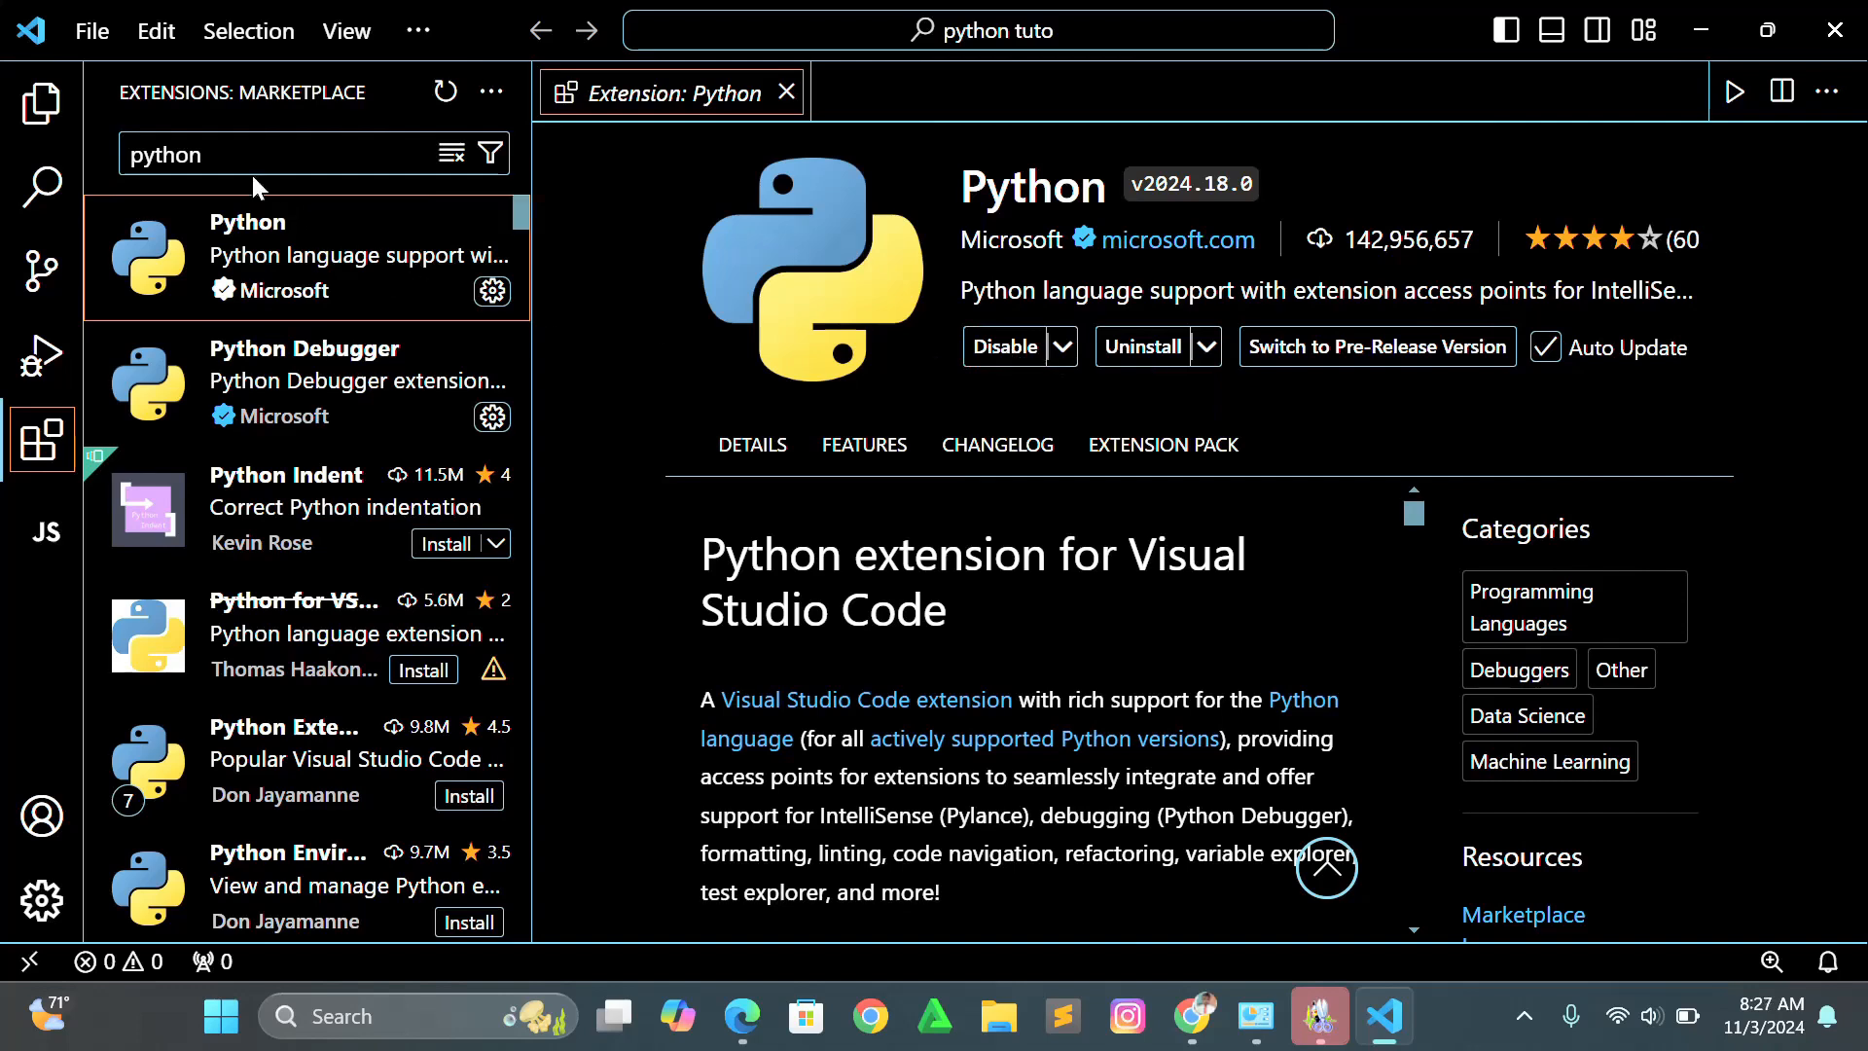
# Replace the extension search with "php" and install the PHP extension published by DEVSENSE
pyautogui.click(223, 153)
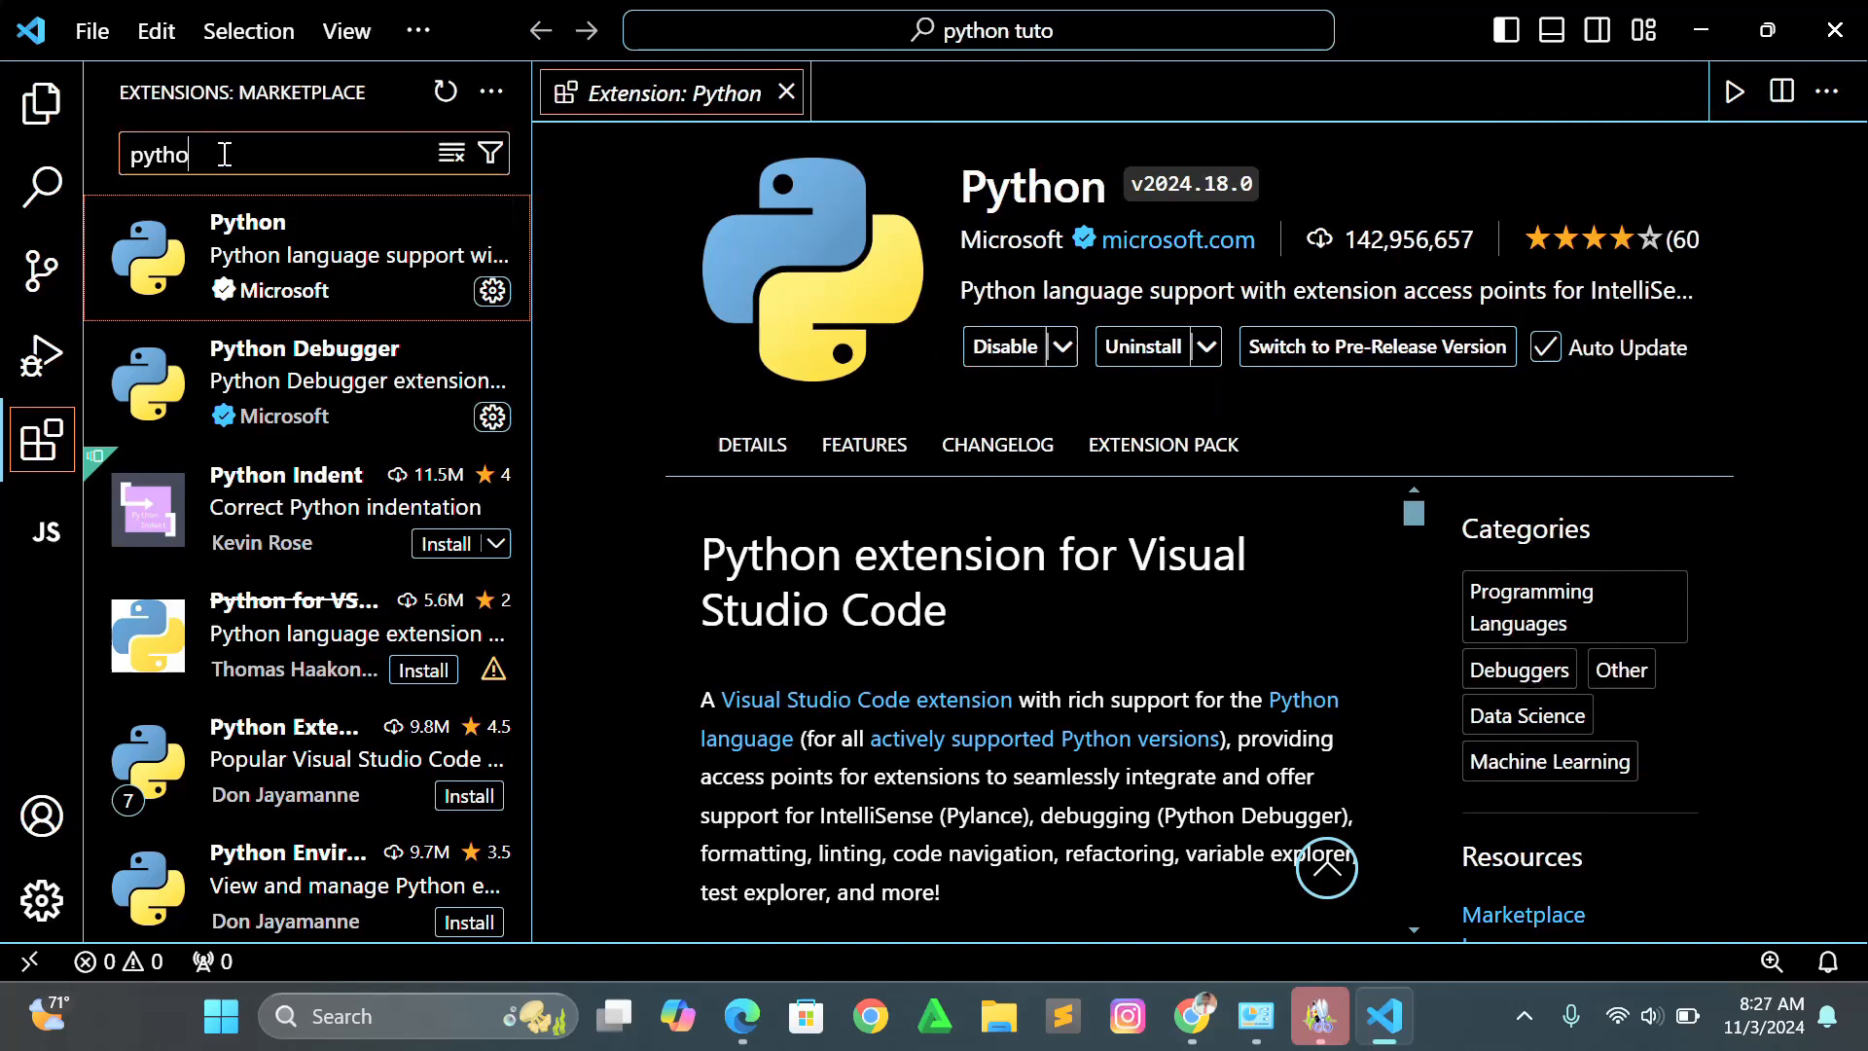
pyautogui.press('BackSpace')
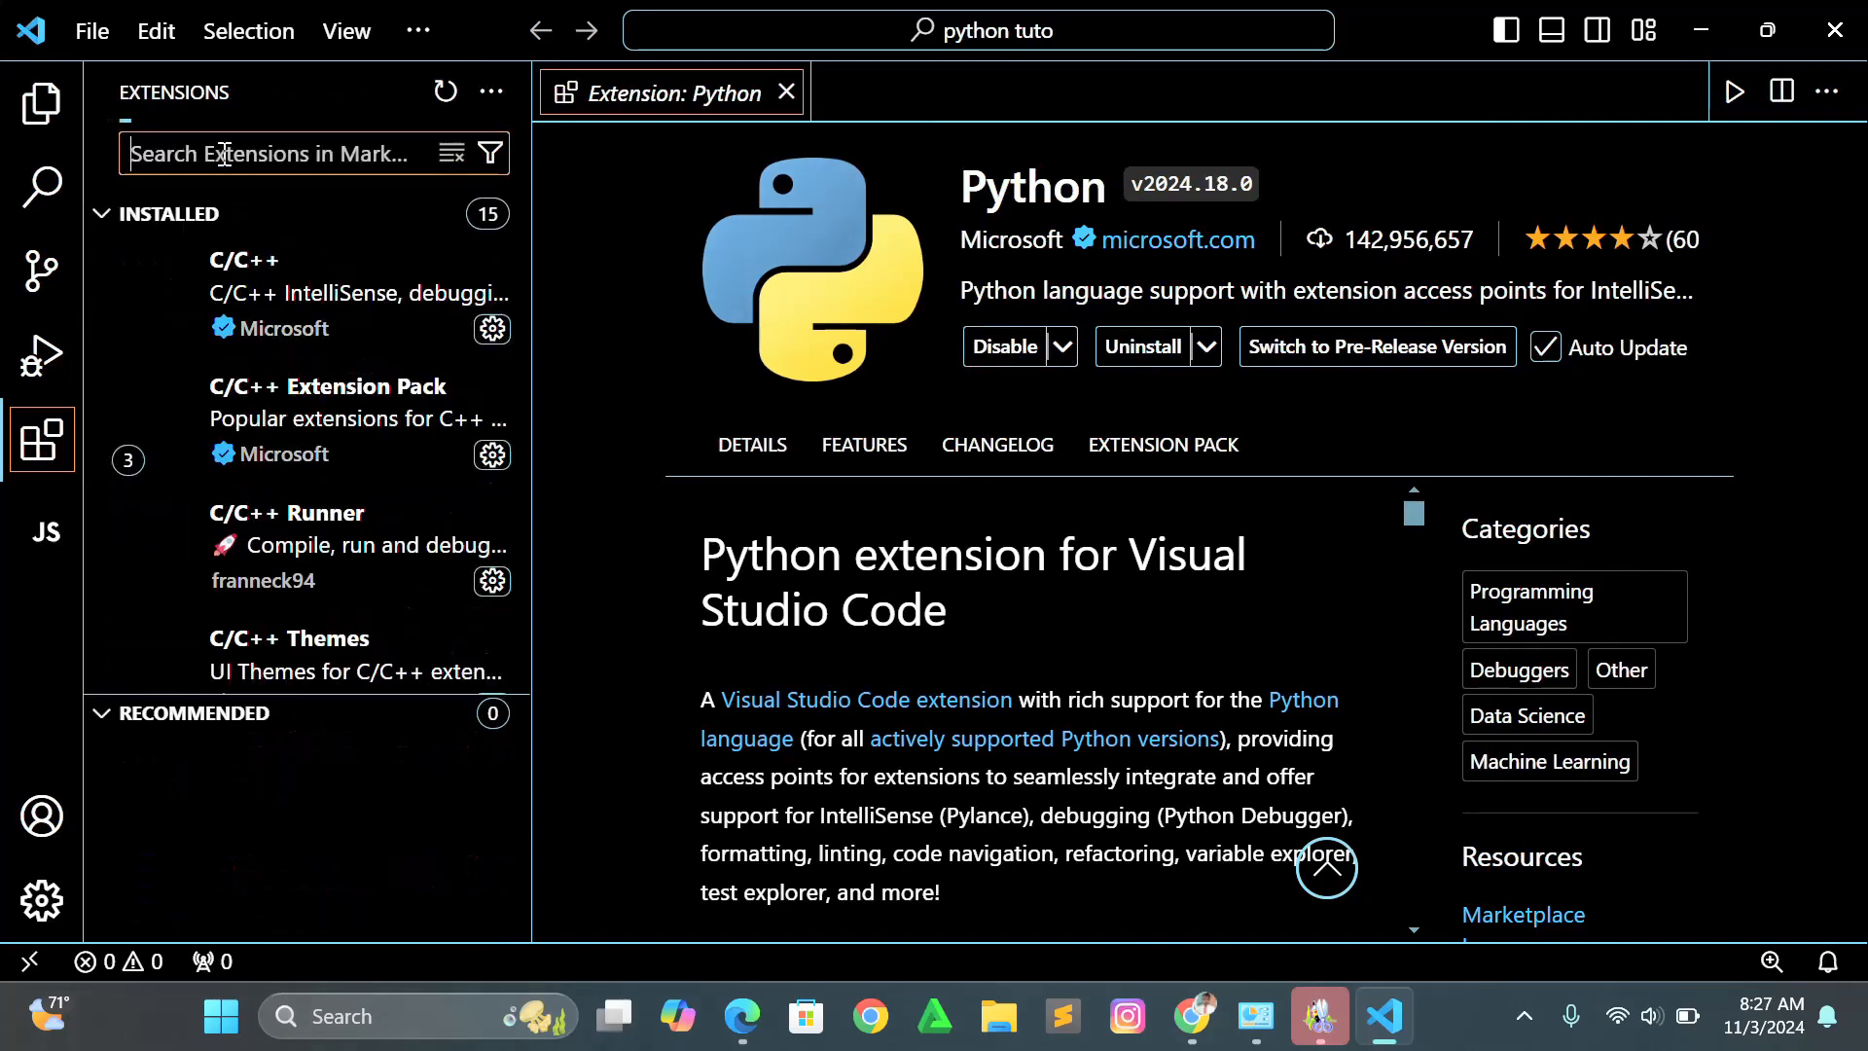
pyautogui.write('php')
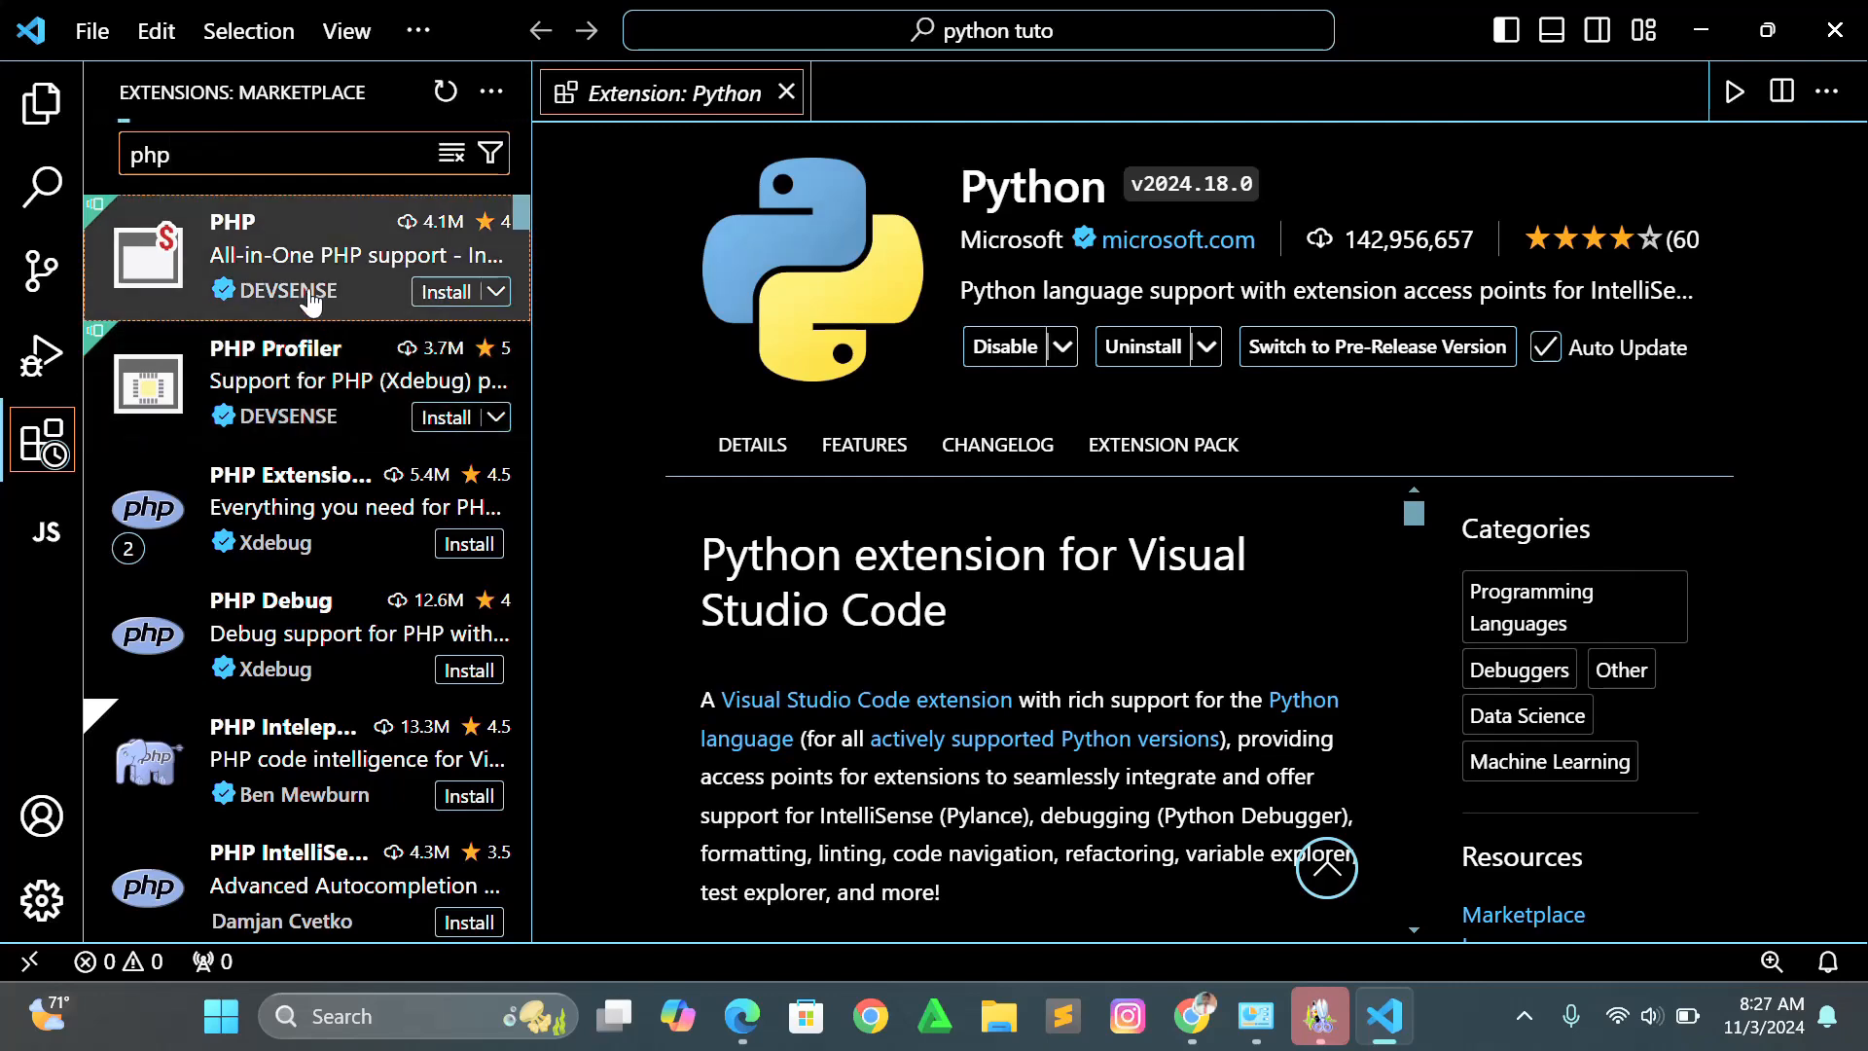
pyautogui.moveTo(301, 285)
pyautogui.click(448, 292)
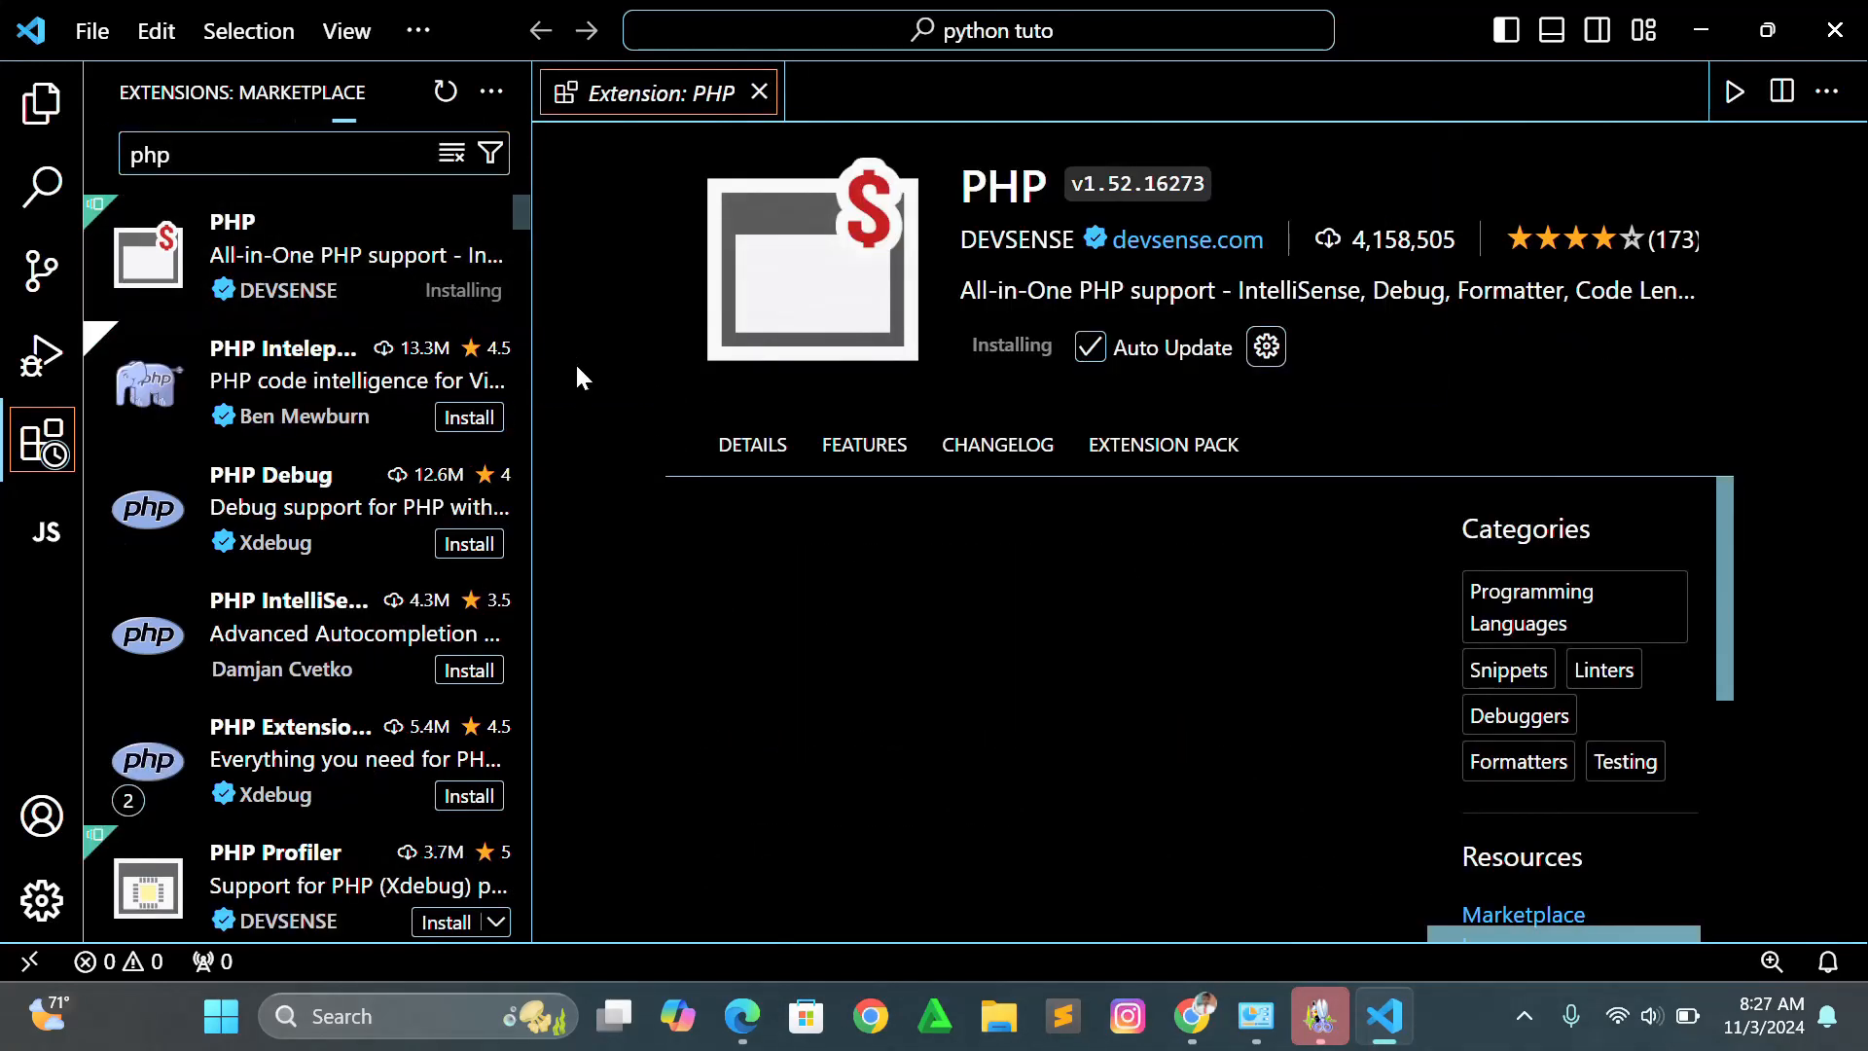
pyautogui.click(720, 474)
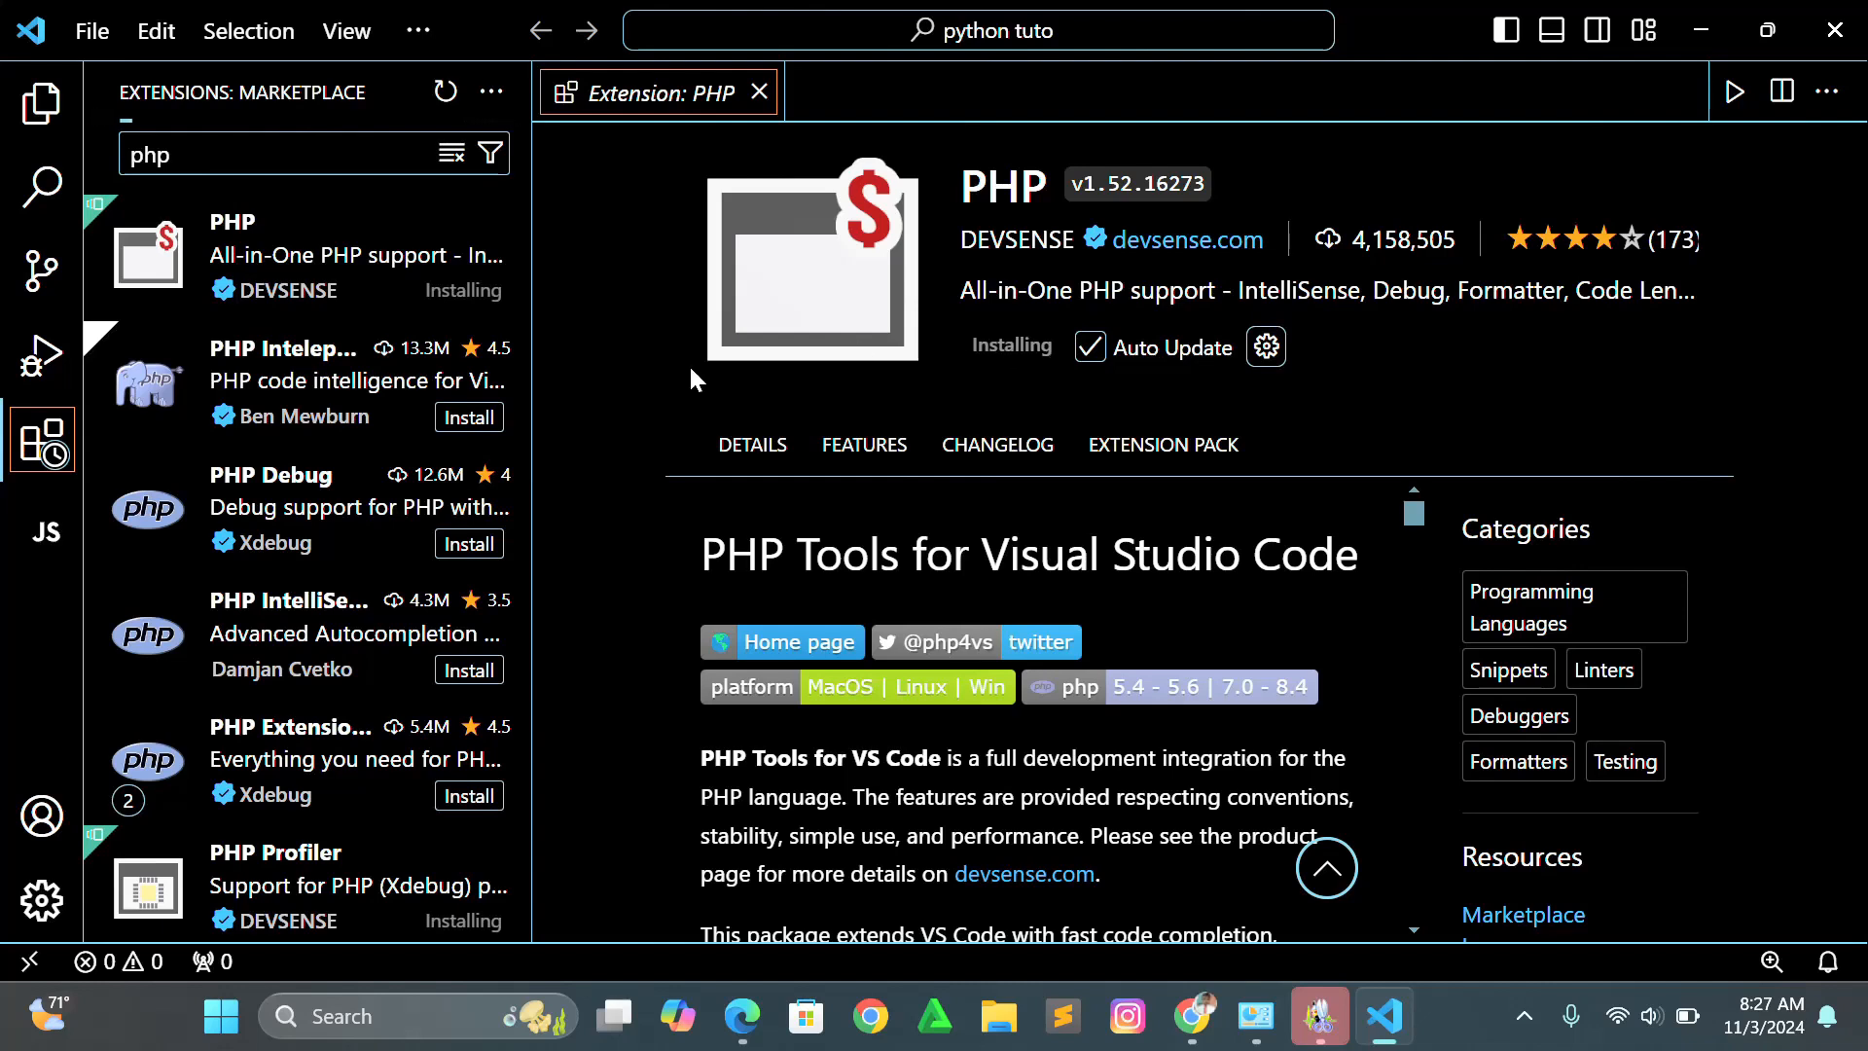
# Replace the extension search with "c++"
pyautogui.click(185, 156)
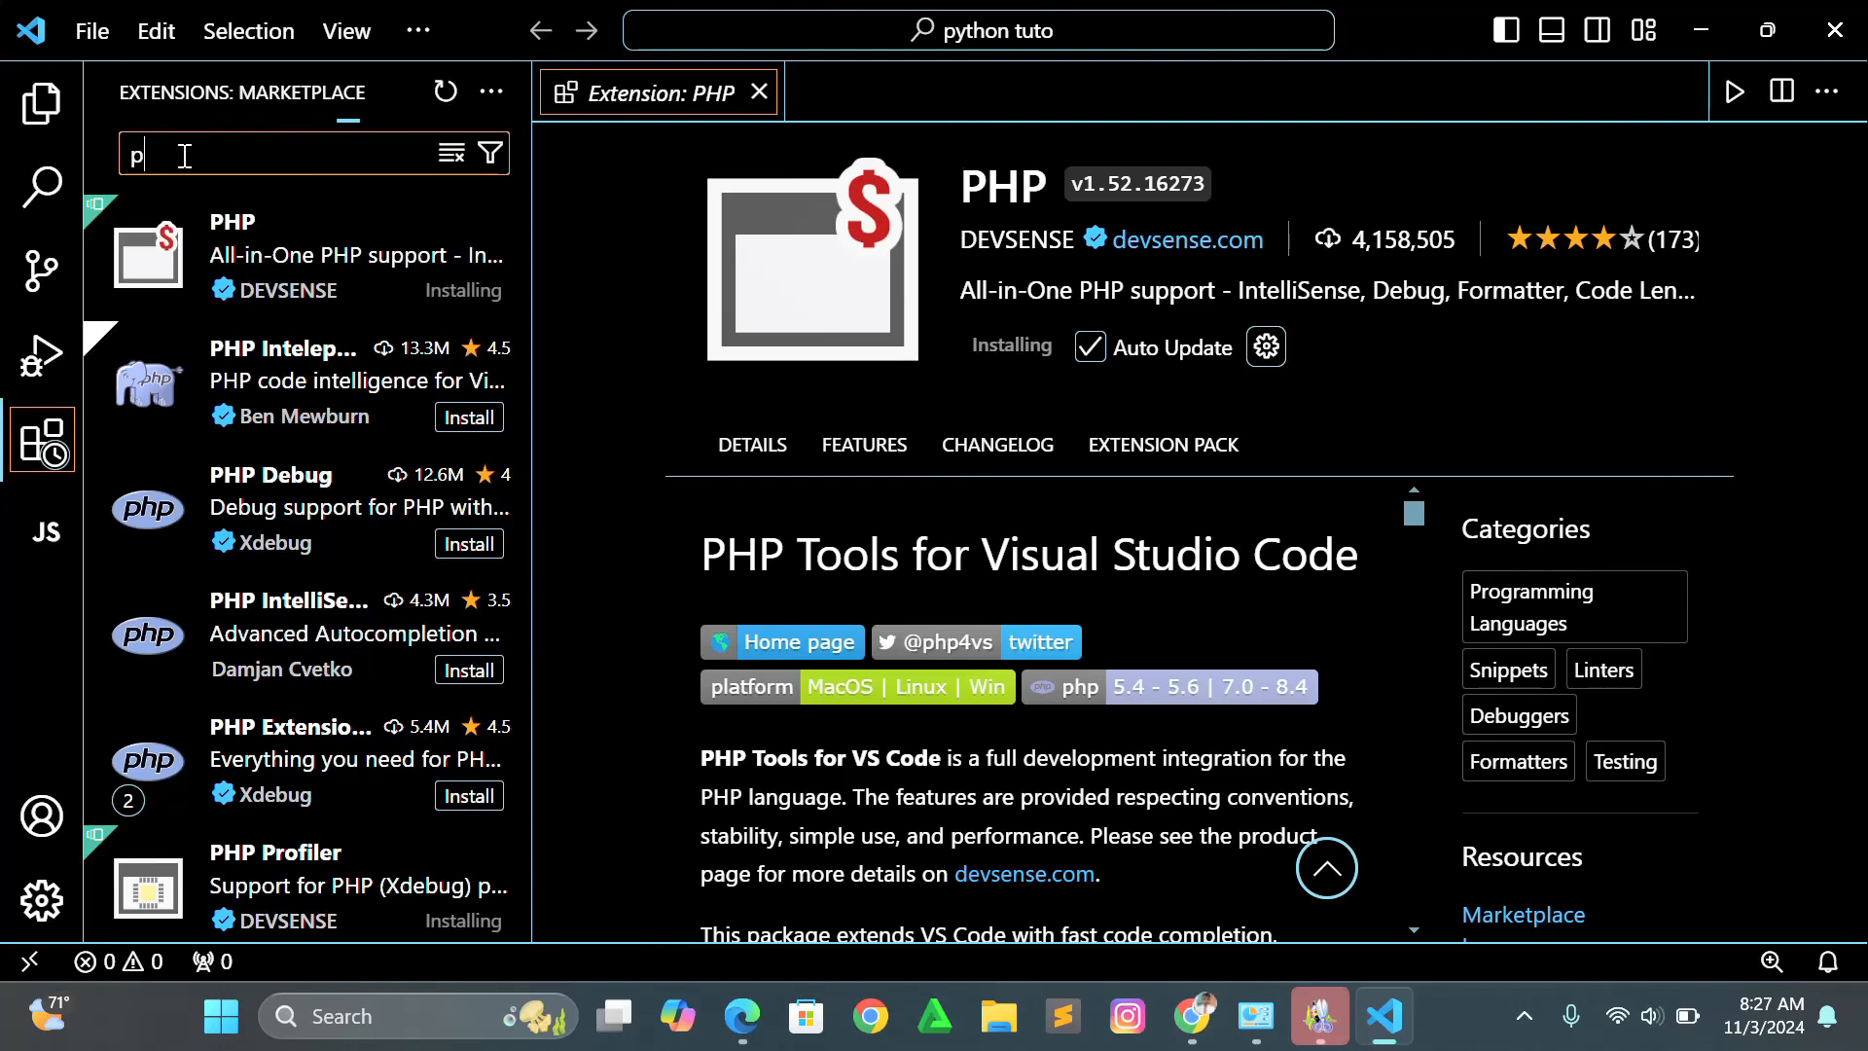
pyautogui.press('BackSpace')
pyautogui.write('c')
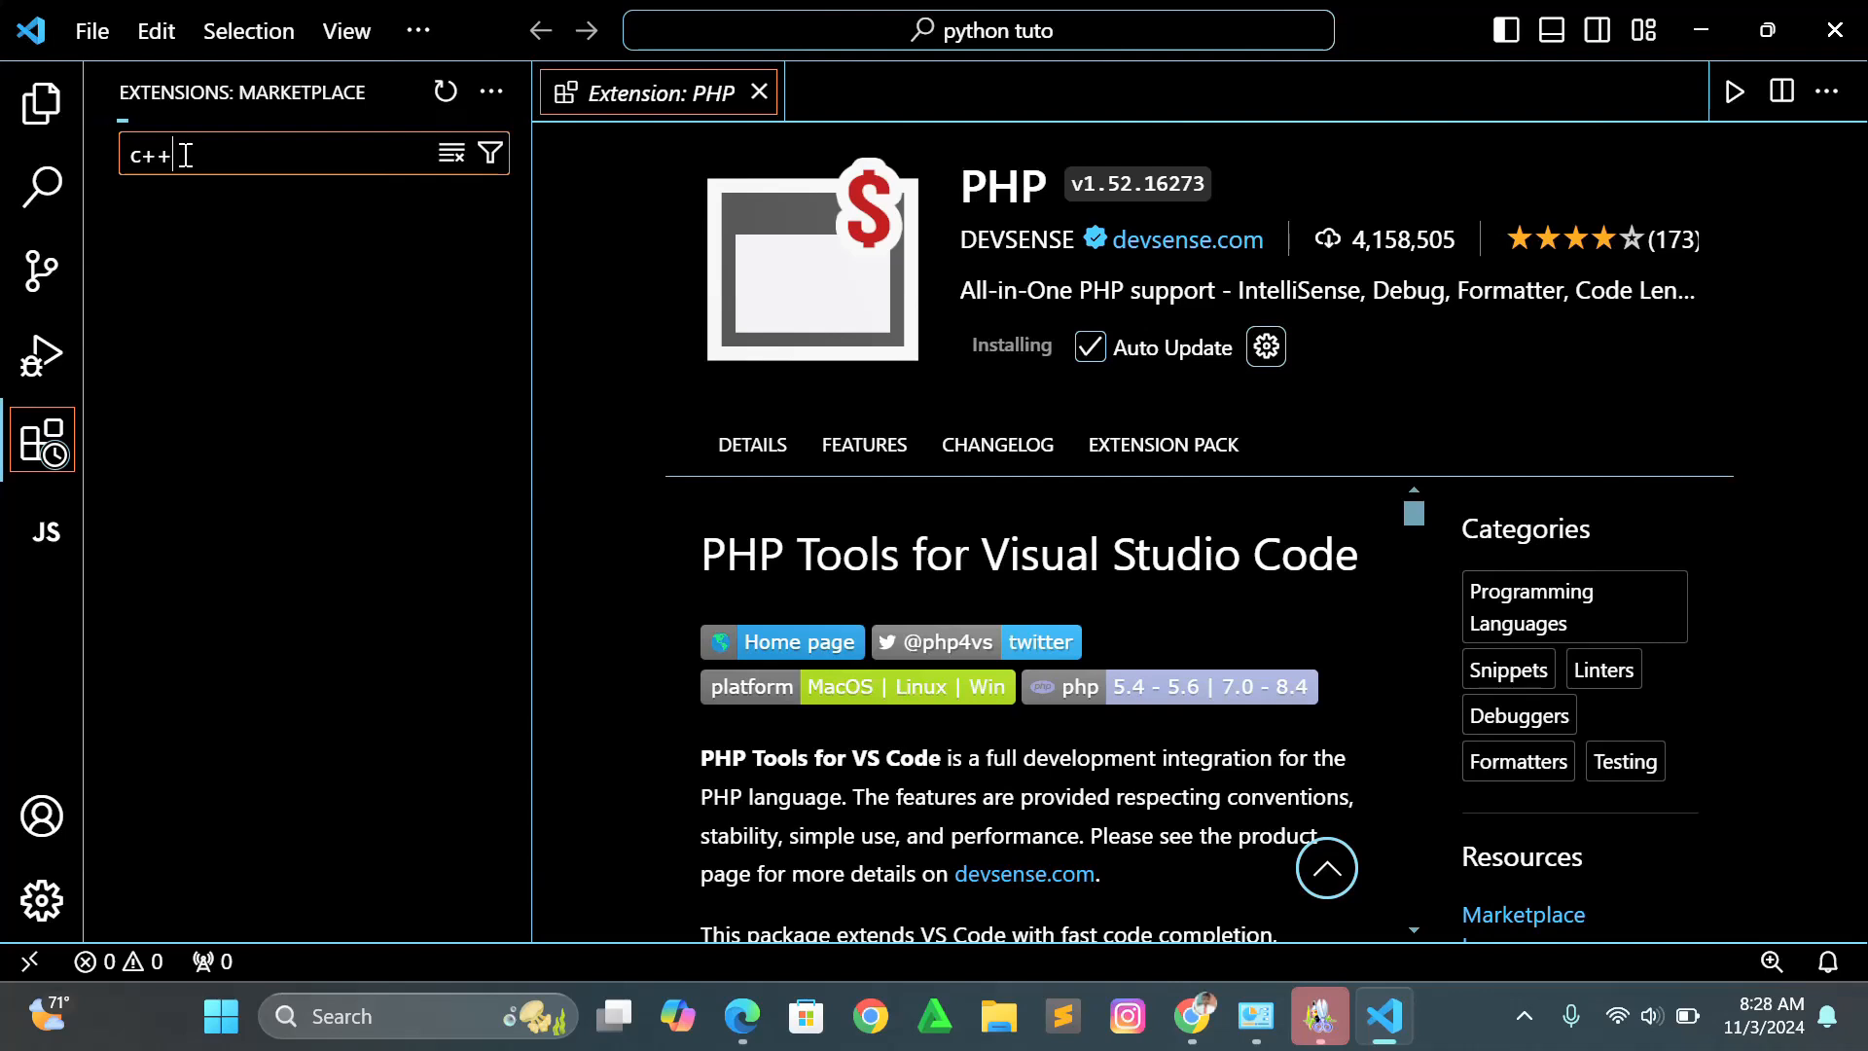
# Search the extension marketplace for "react native" instead, install Microsoft's React Native Tools, and close its details page
pyautogui.press('BackSpace')
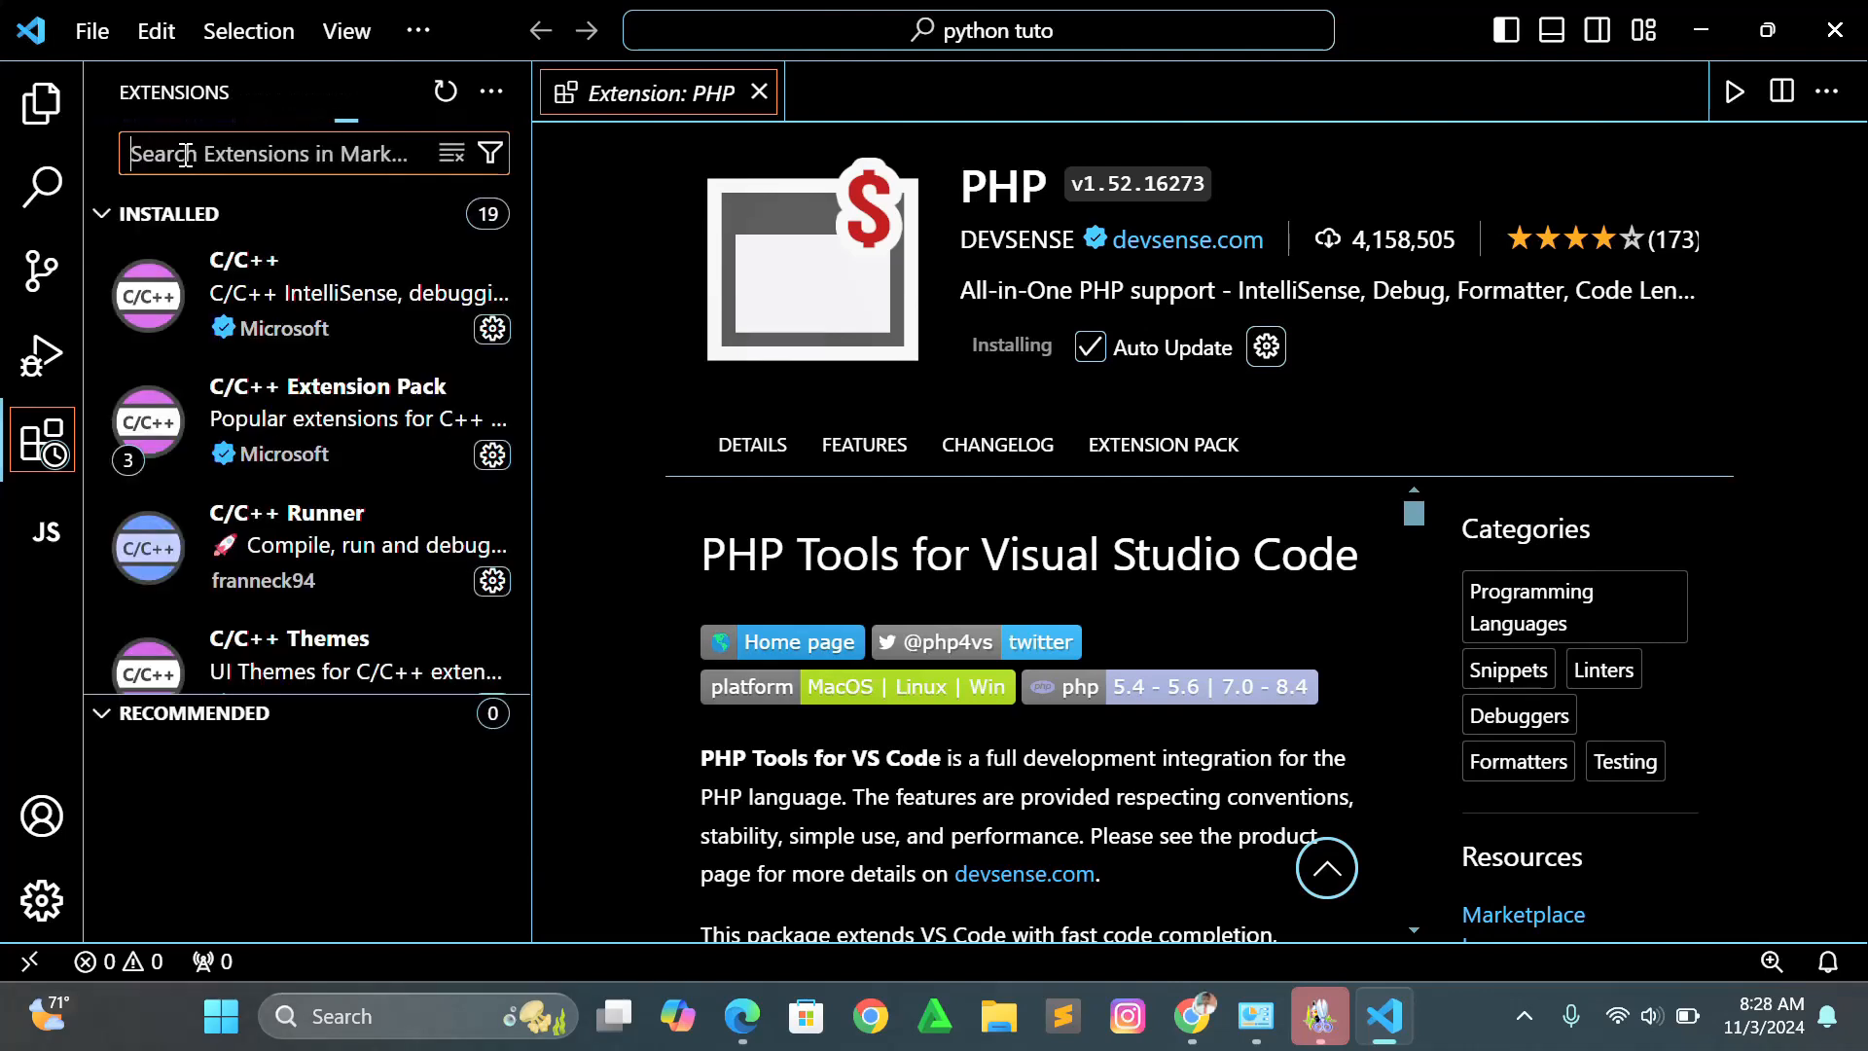
pyautogui.write('re')
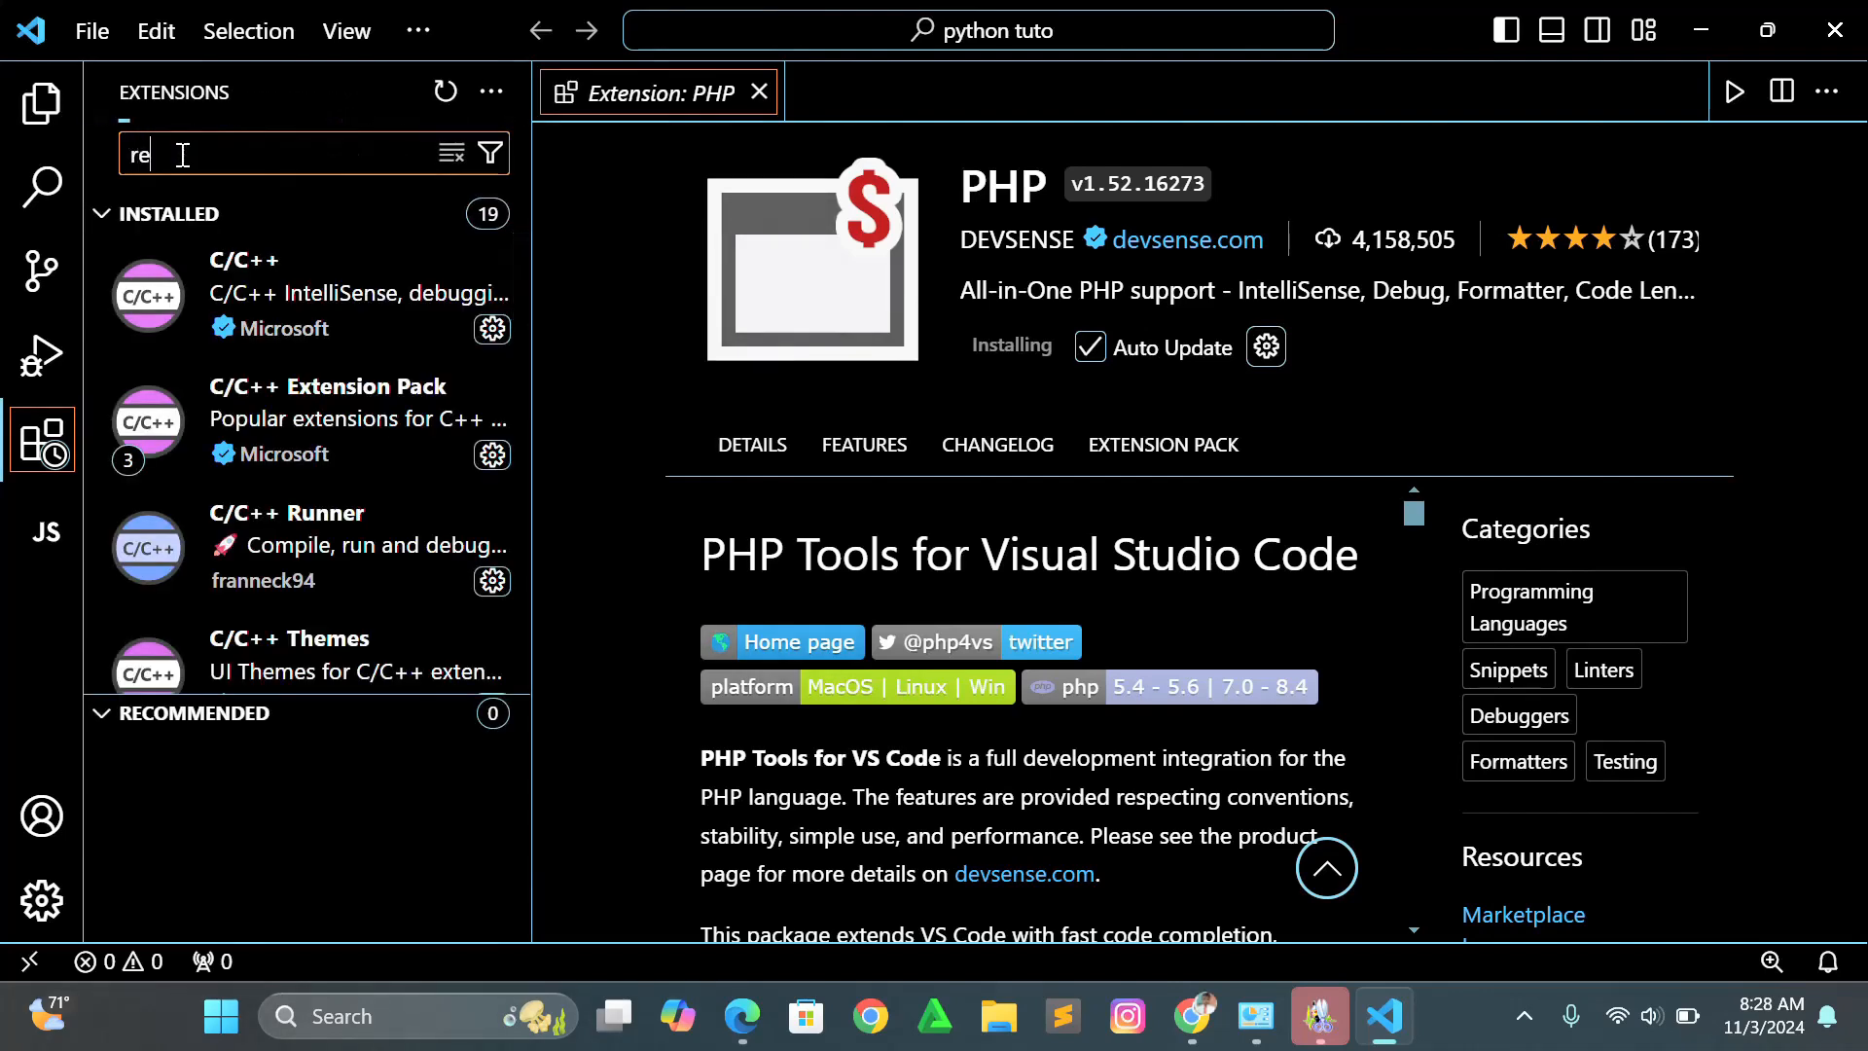
pyautogui.write('ac')
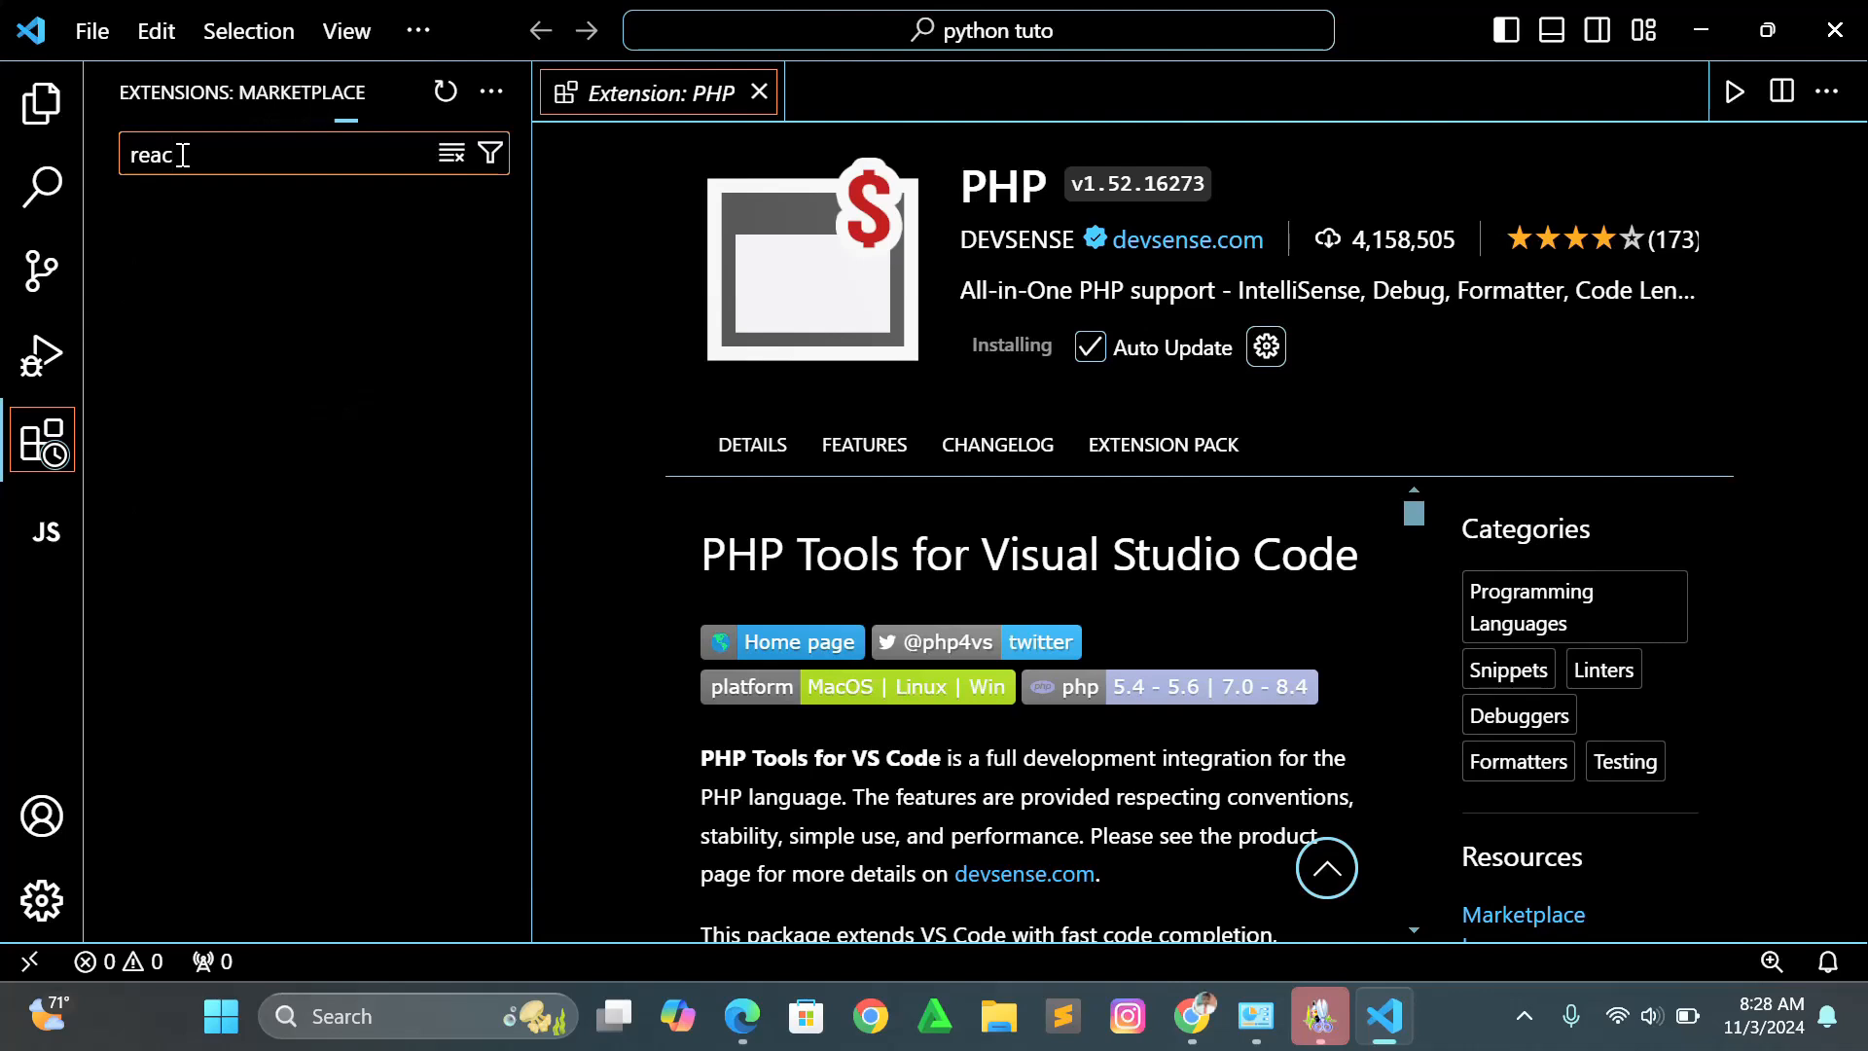
pyautogui.write('t n')
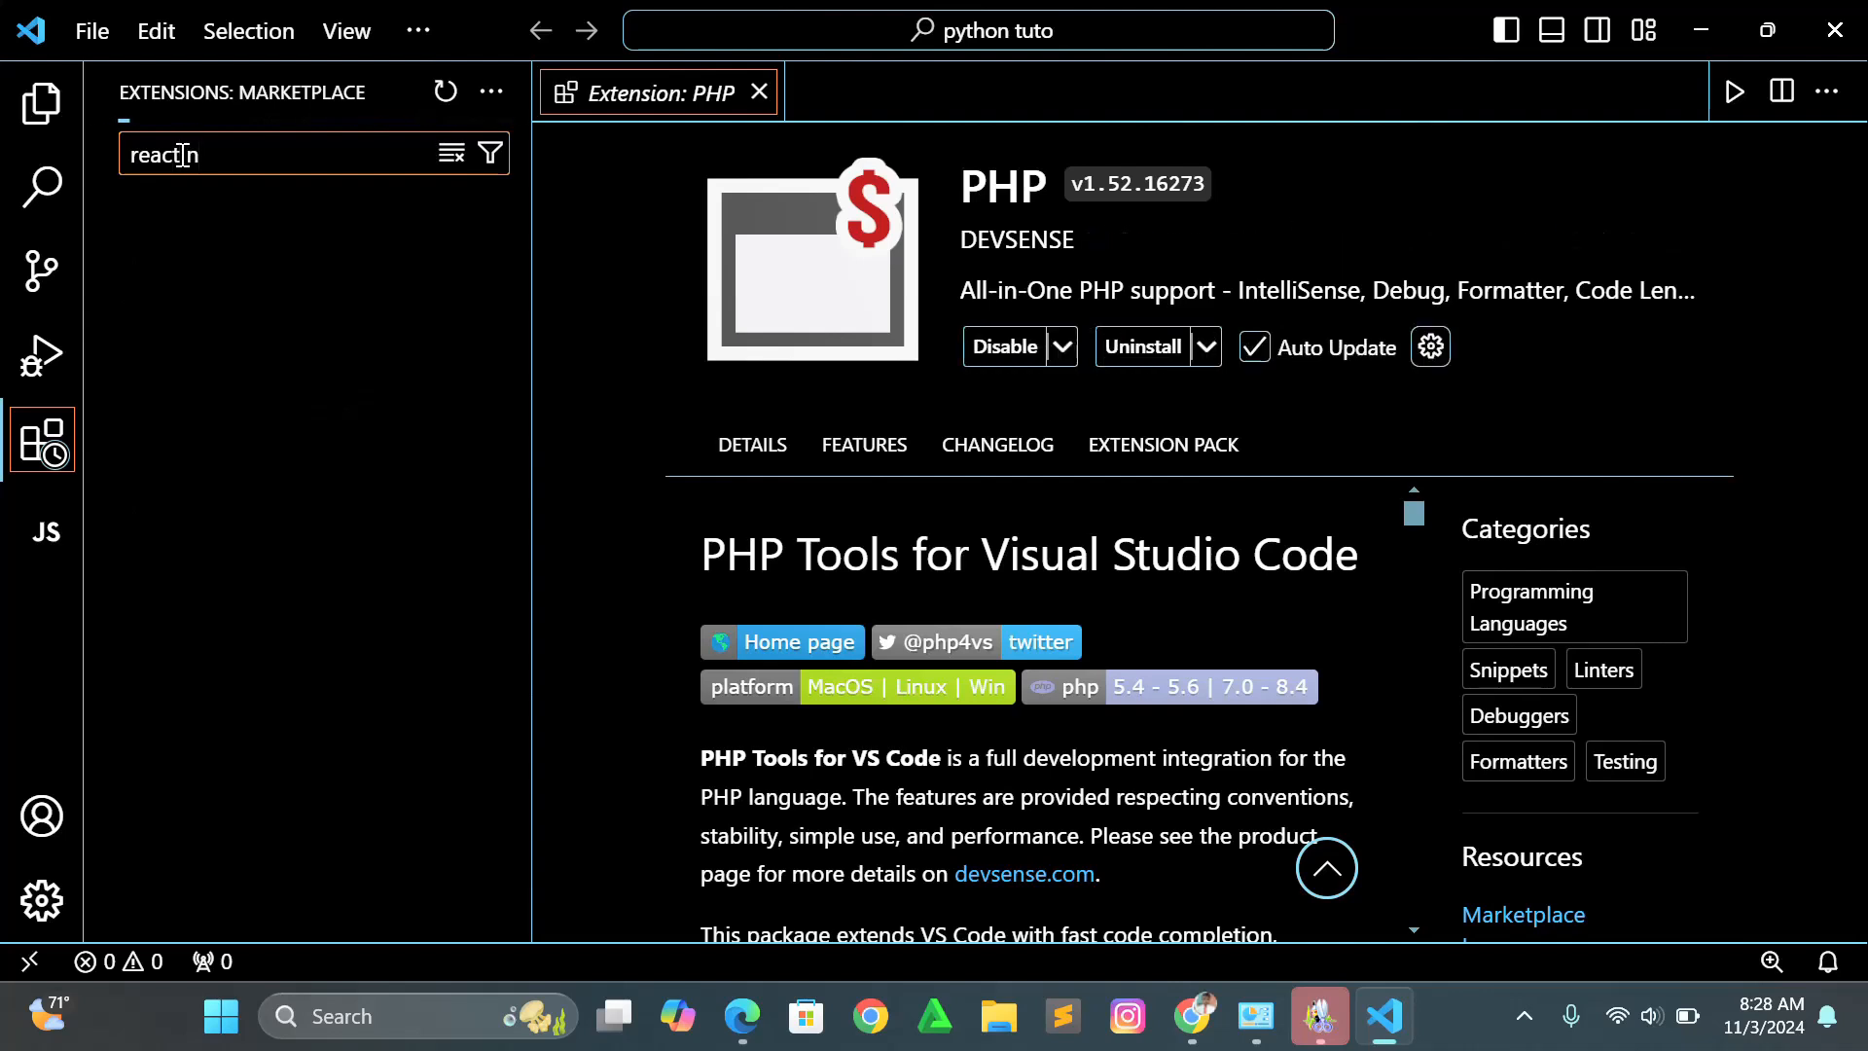
pyautogui.write('ative')
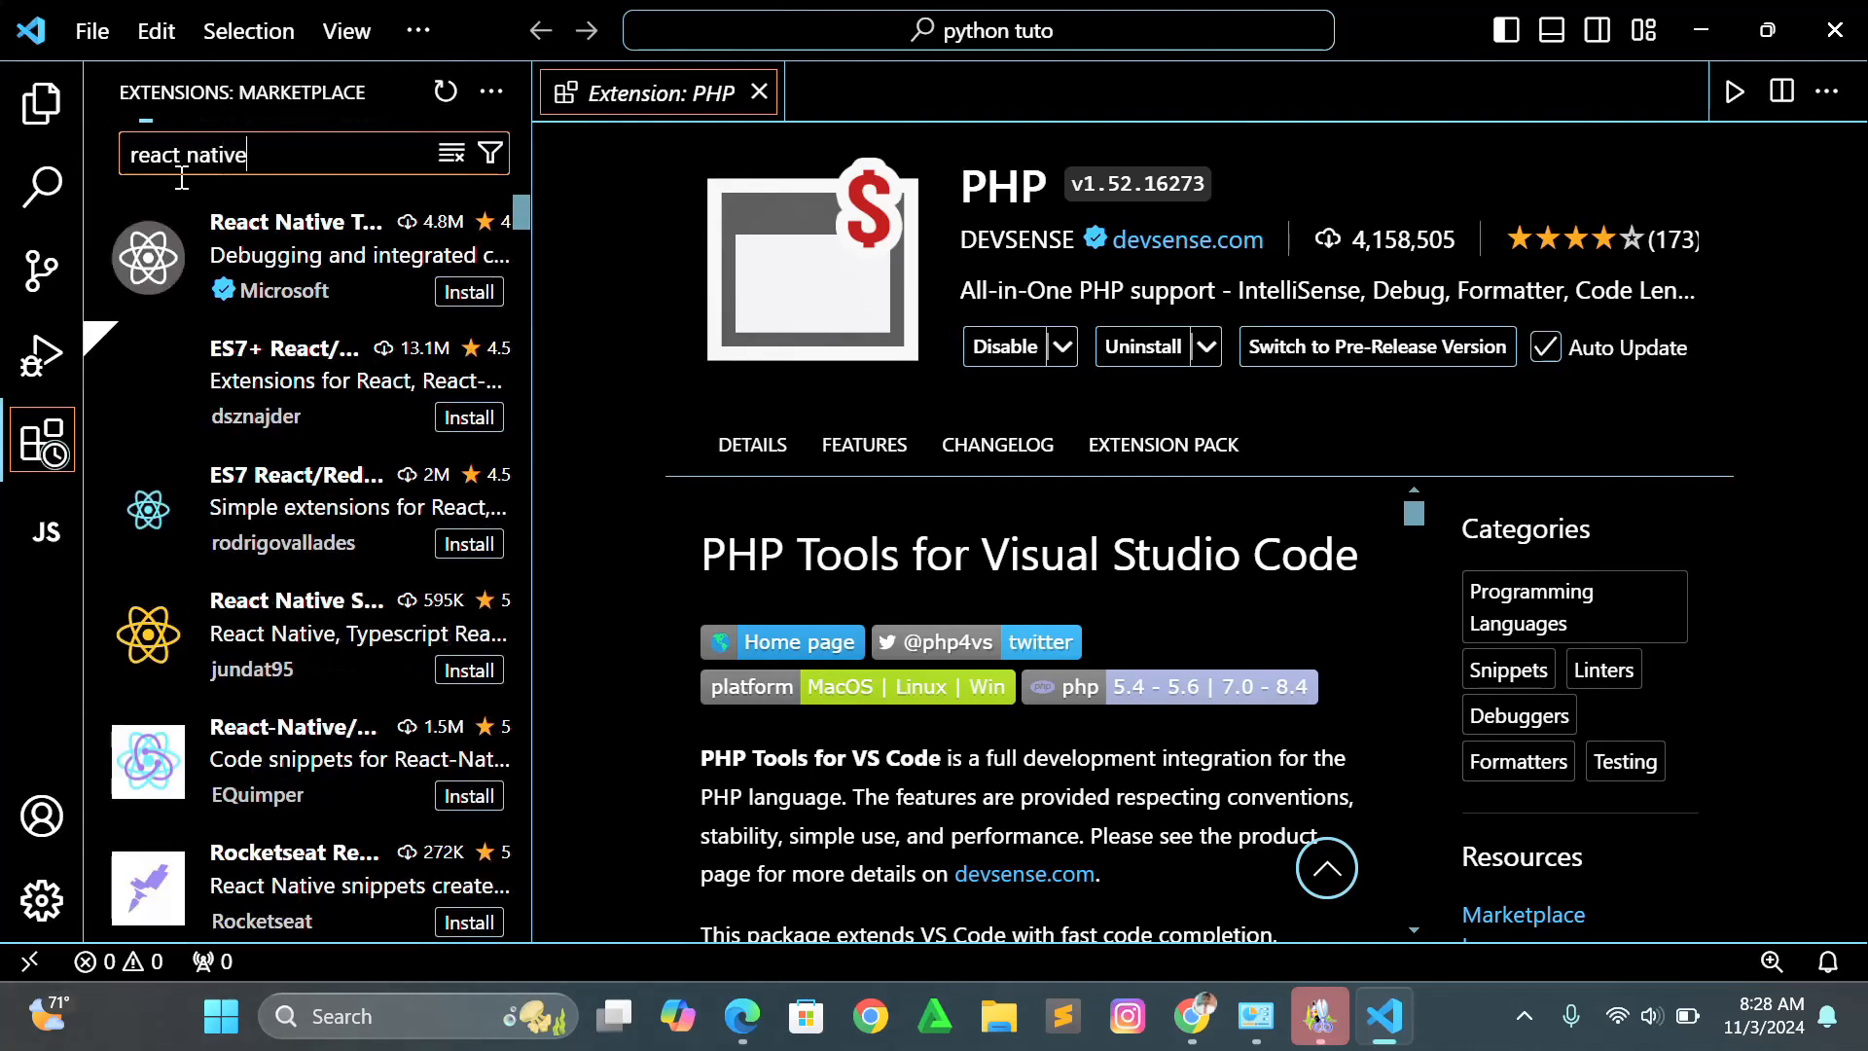
pyautogui.click(244, 216)
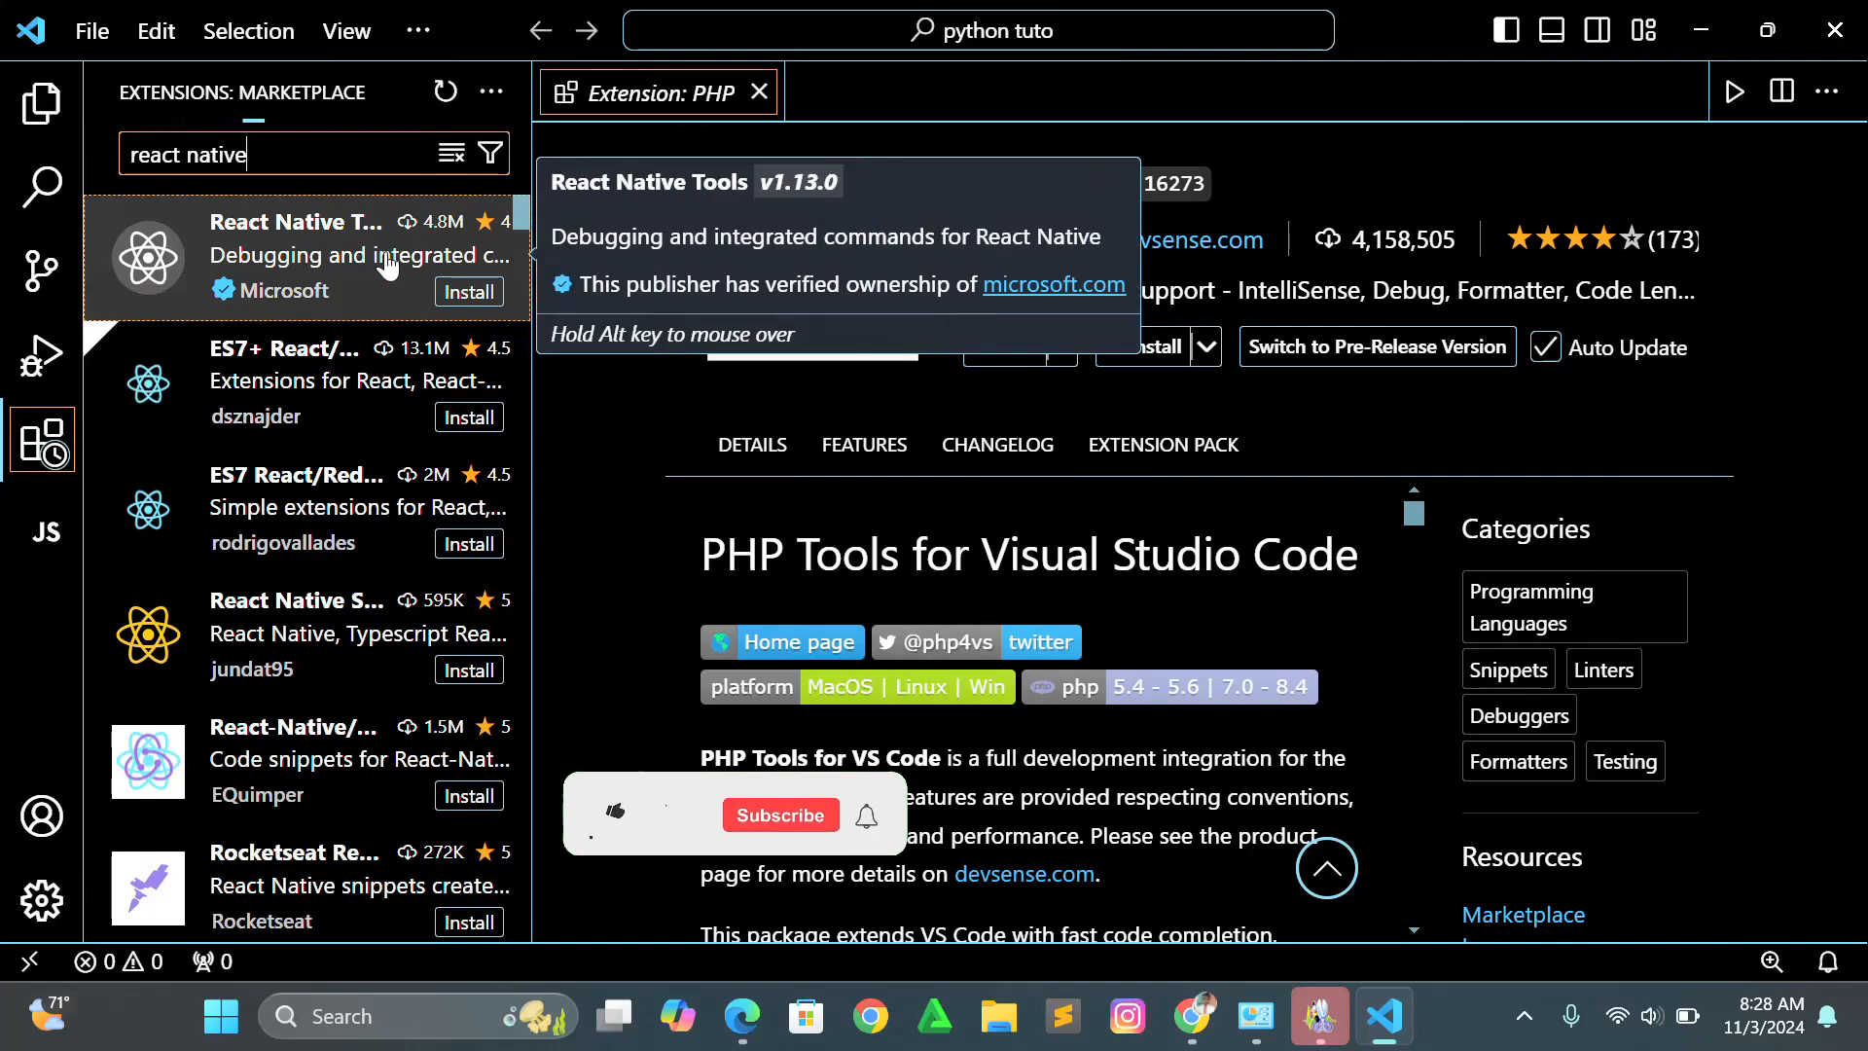
pyautogui.click(461, 294)
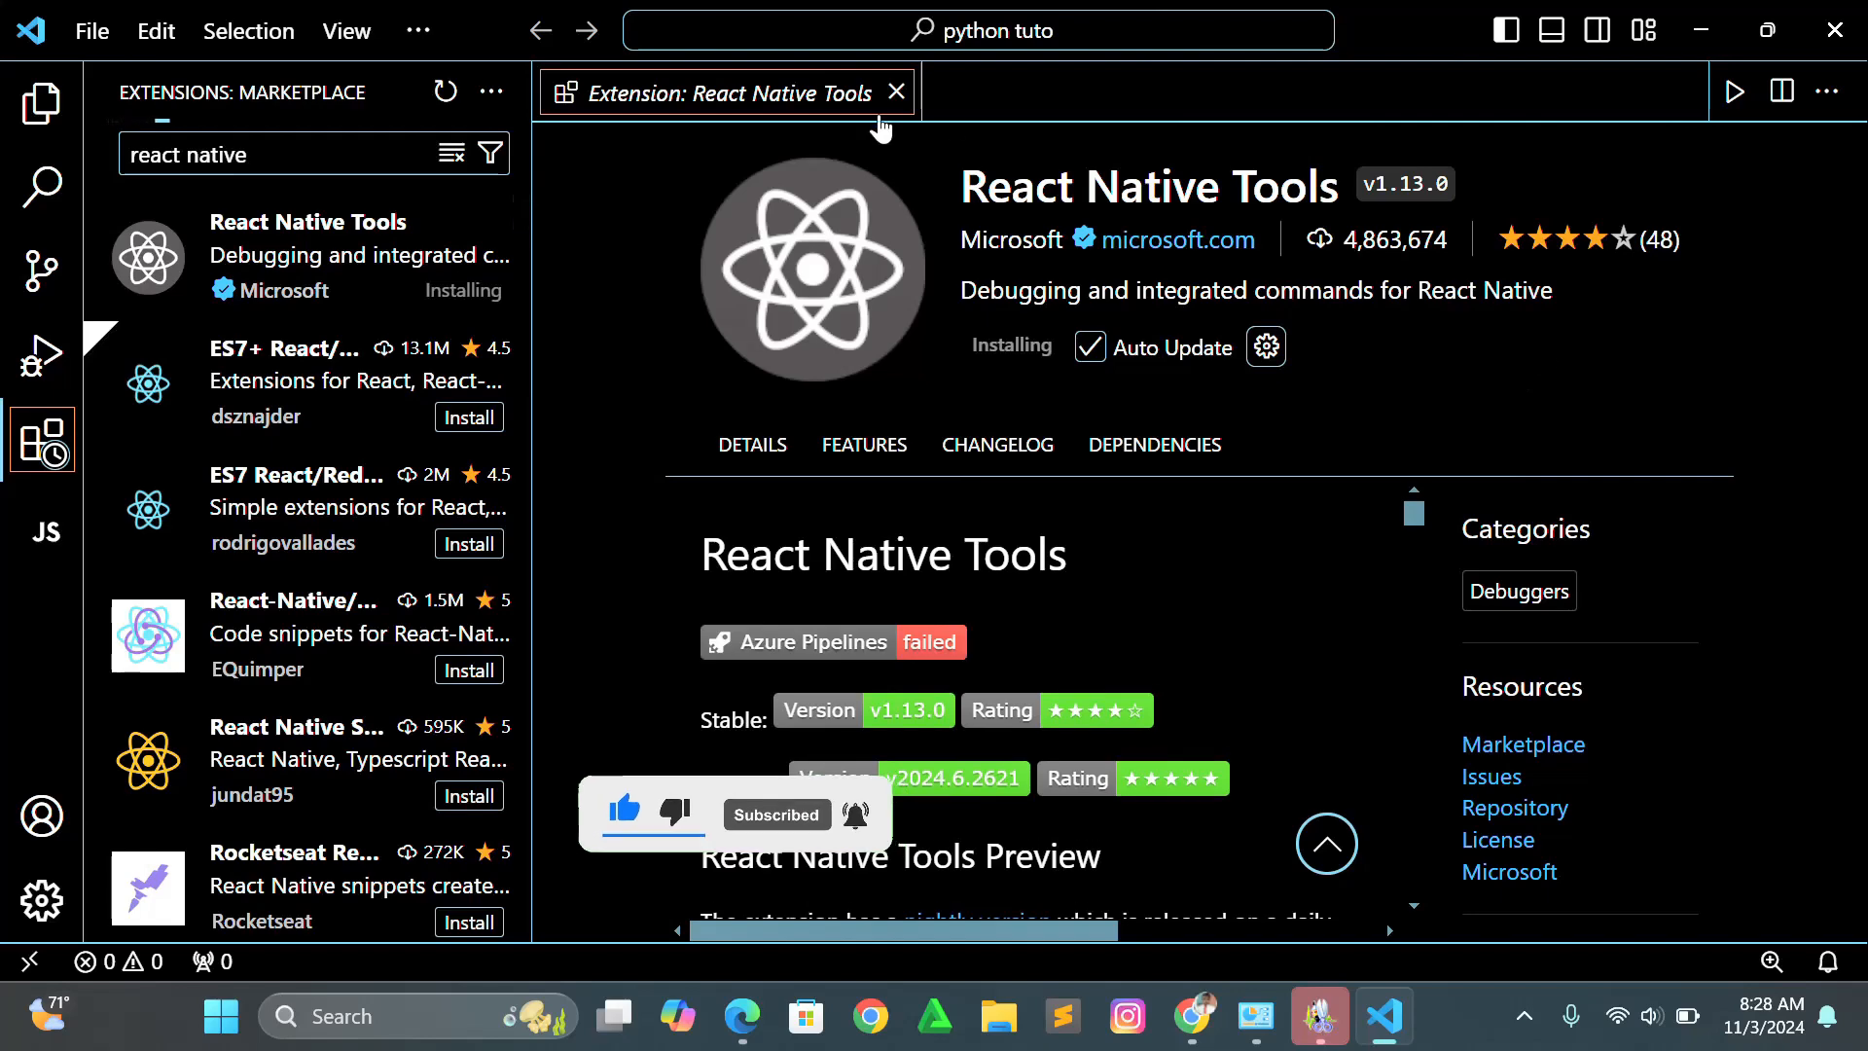
pyautogui.click(896, 92)
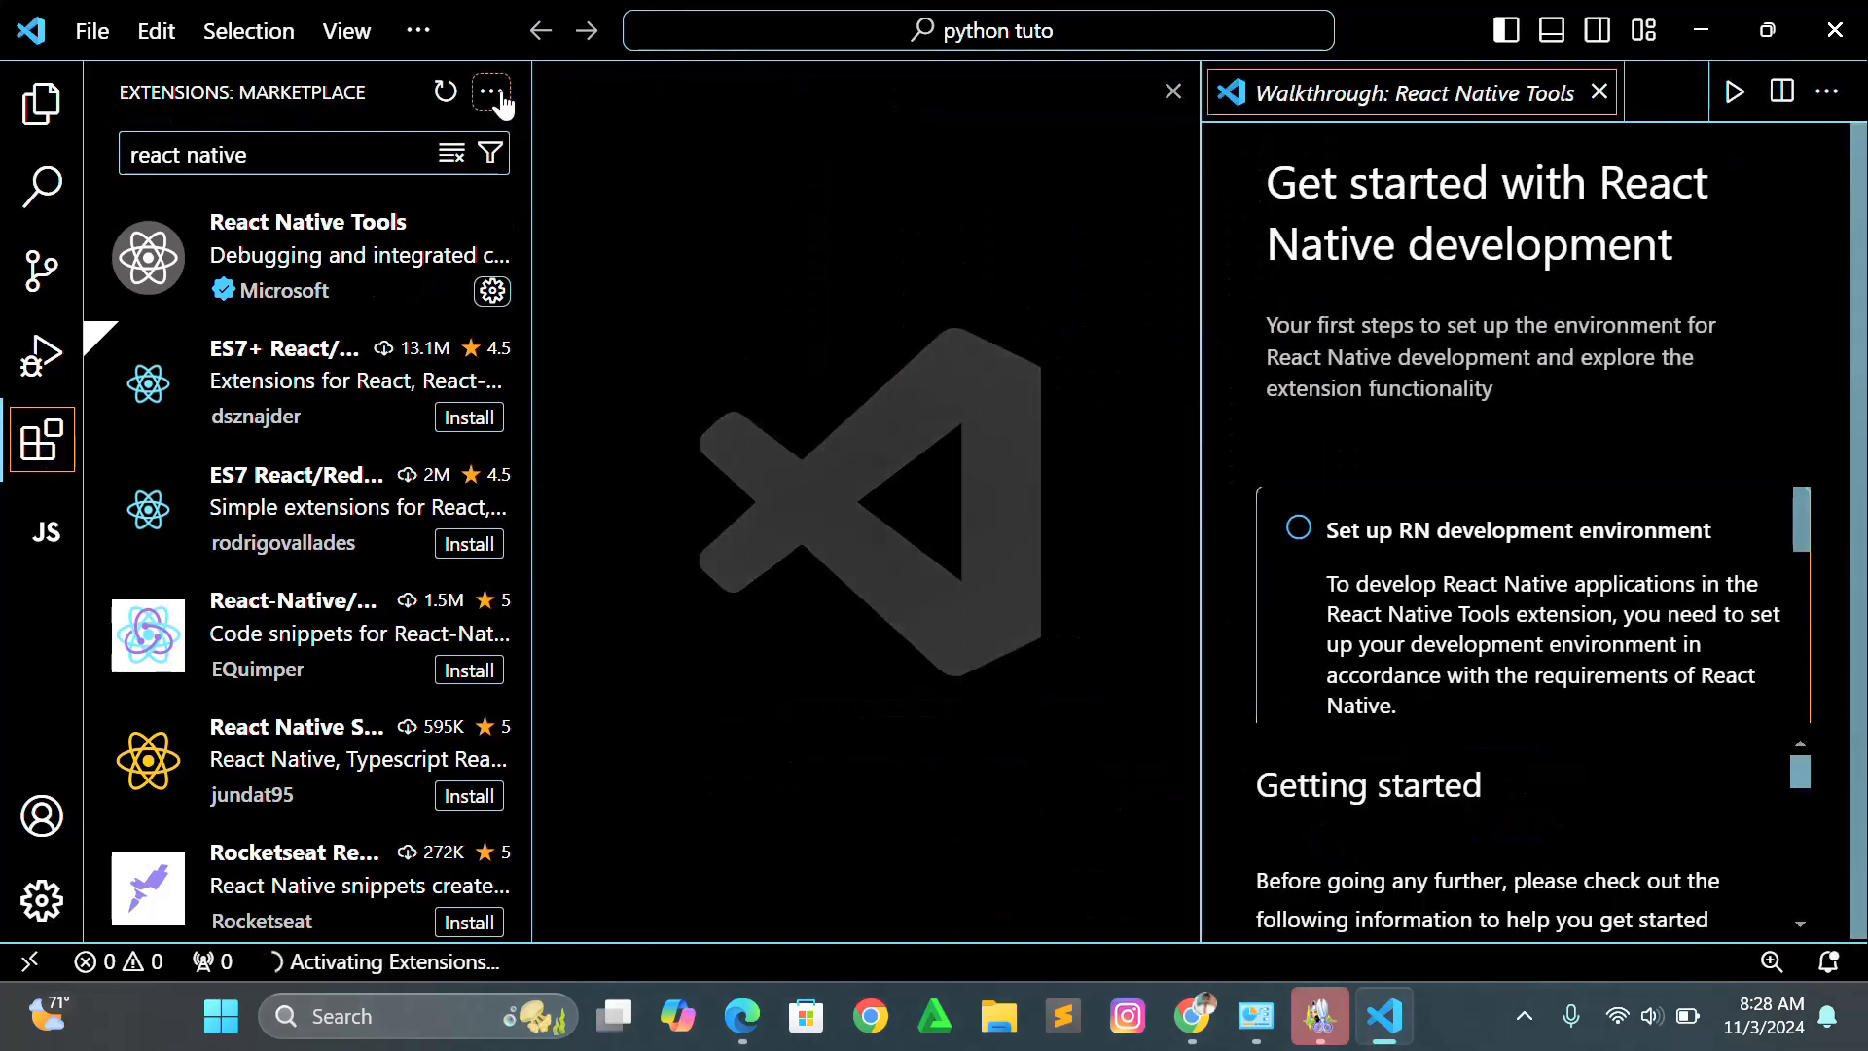
# Show the python tuto project files in the Explorer and dismiss both React Native Tools notifications
pyautogui.click(41, 102)
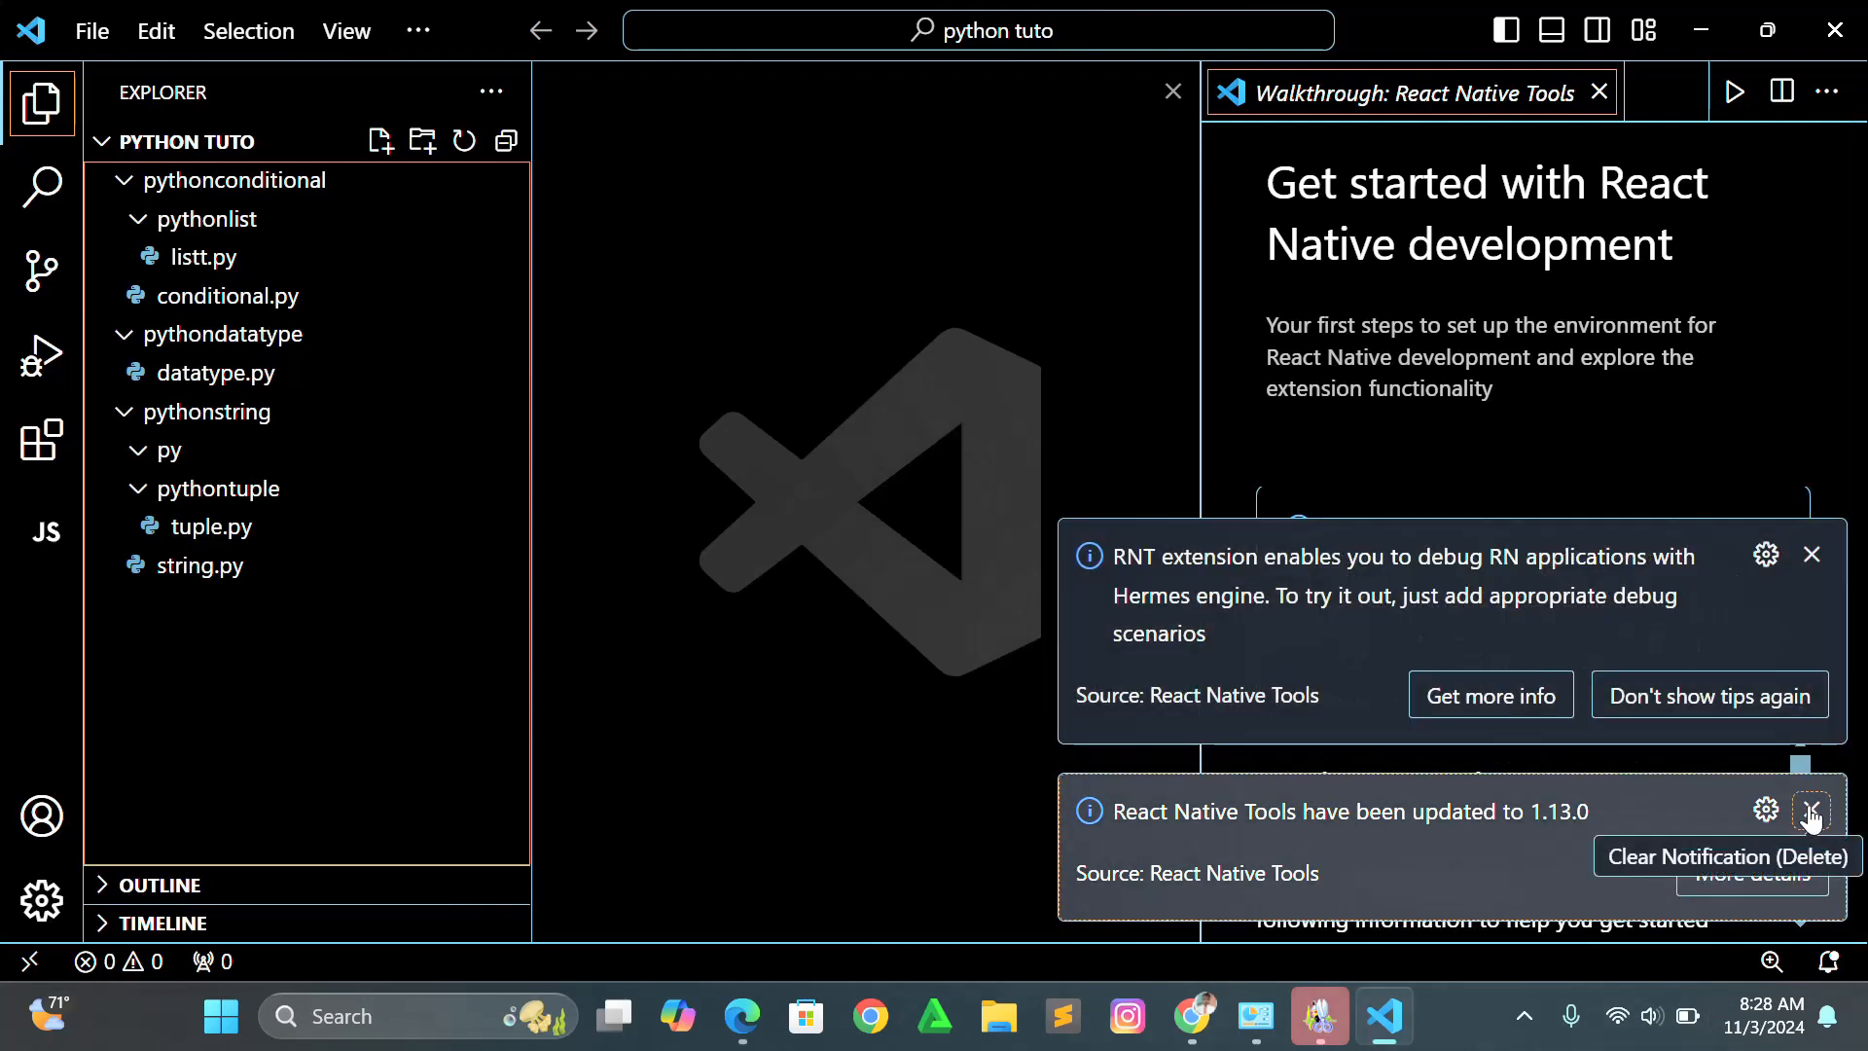
pyautogui.click(1810, 812)
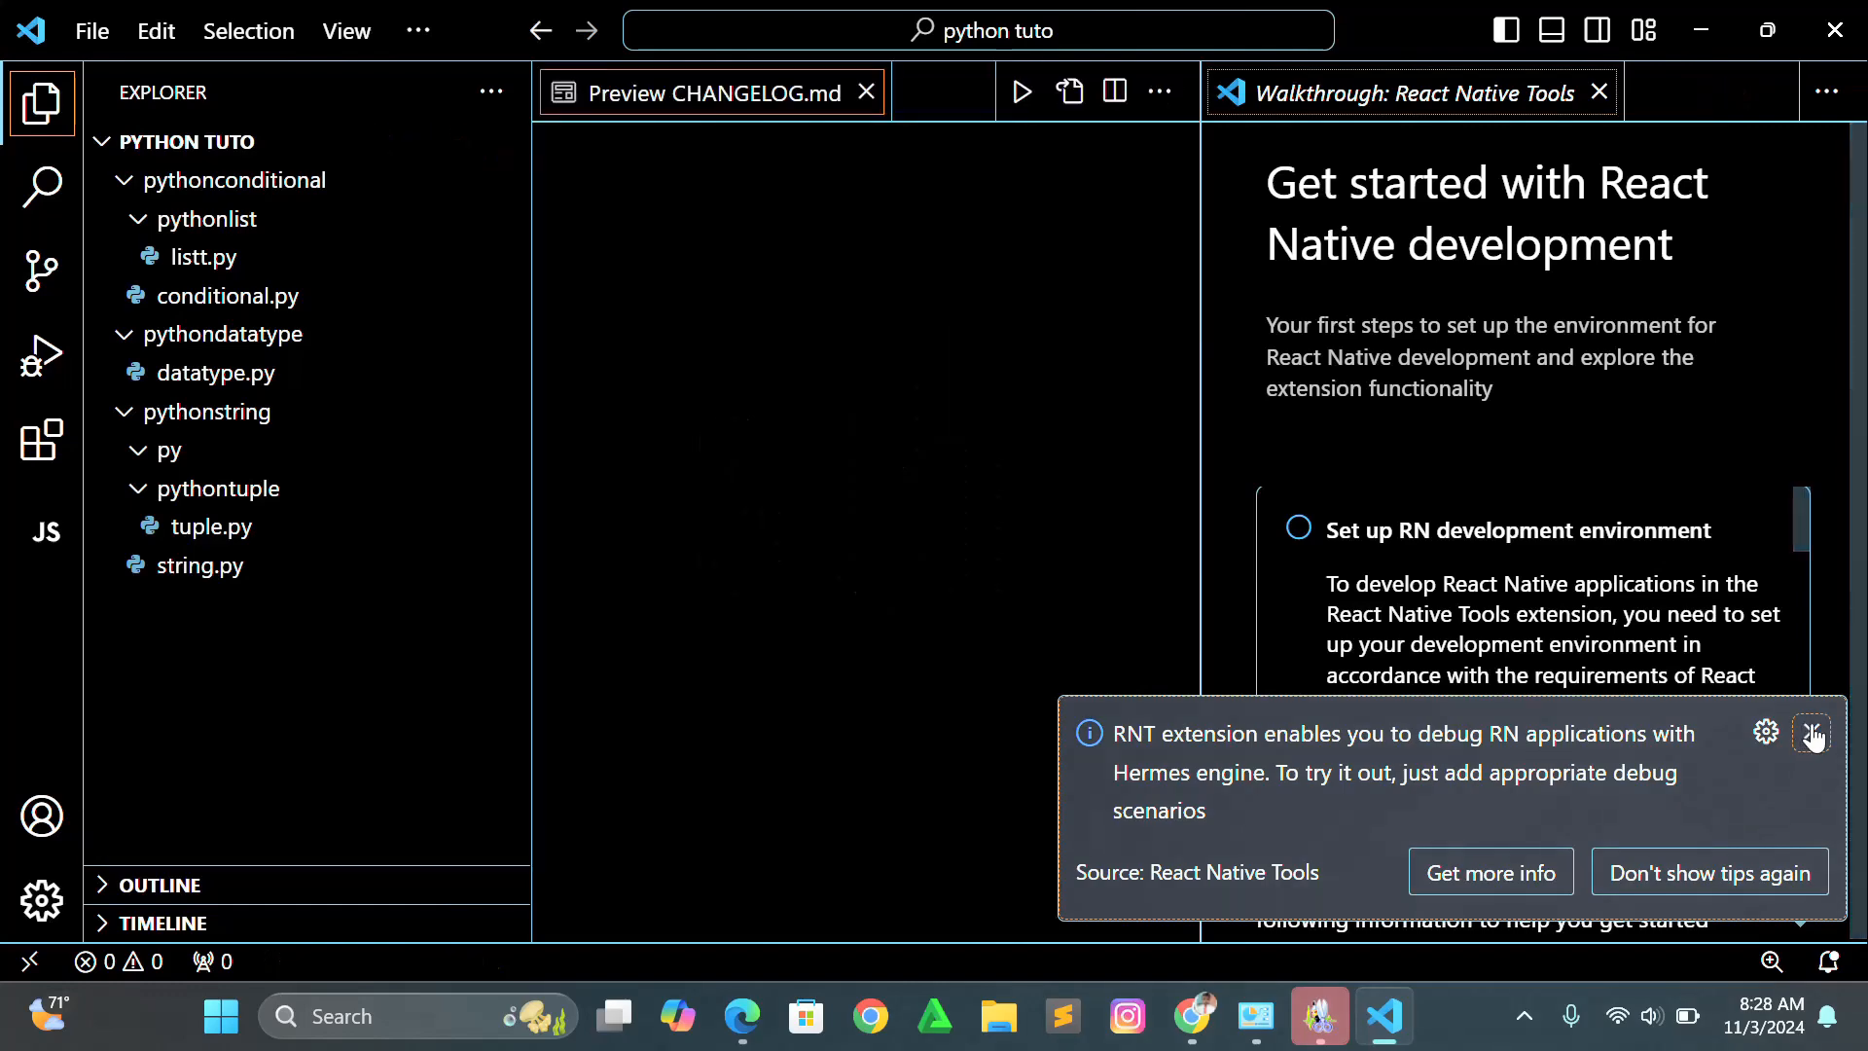
pyautogui.click(1814, 729)
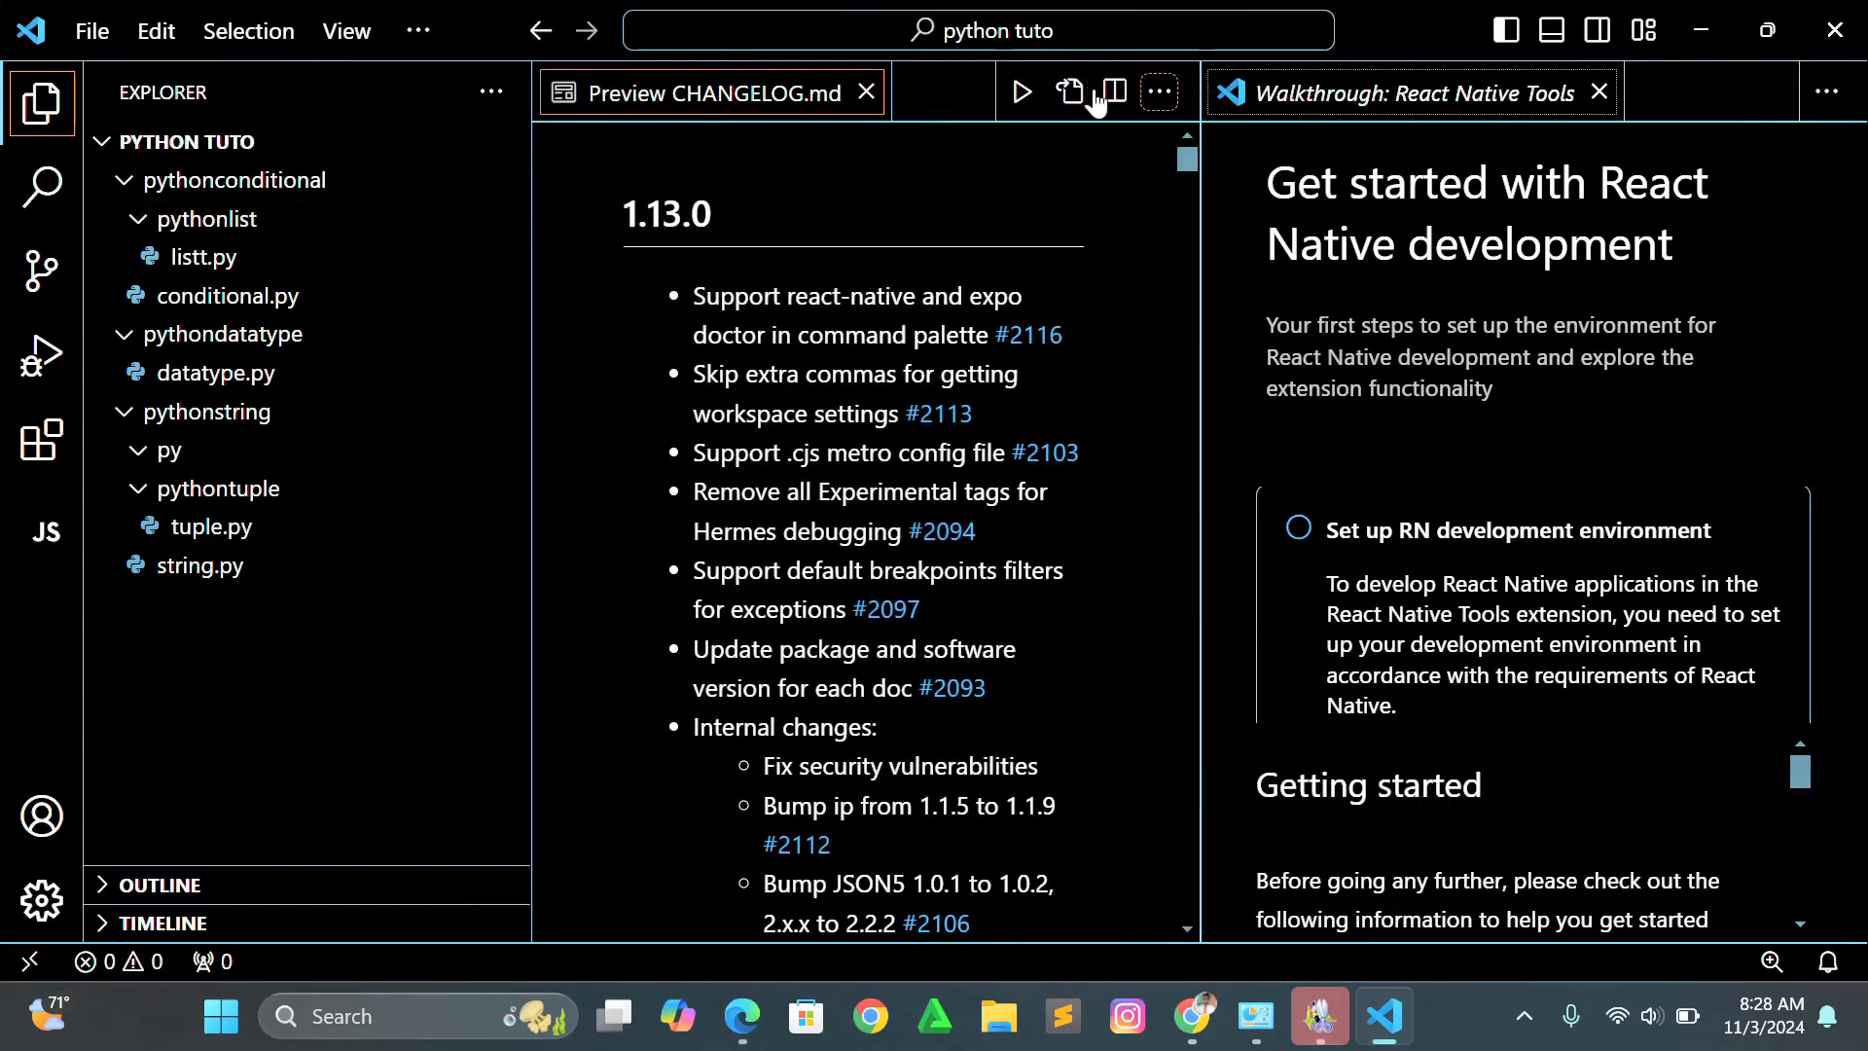
# Close the CHANGELOG.md preview and the React Native Tools walkthrough, and hide the Explorer side bar
pyautogui.click(866, 92)
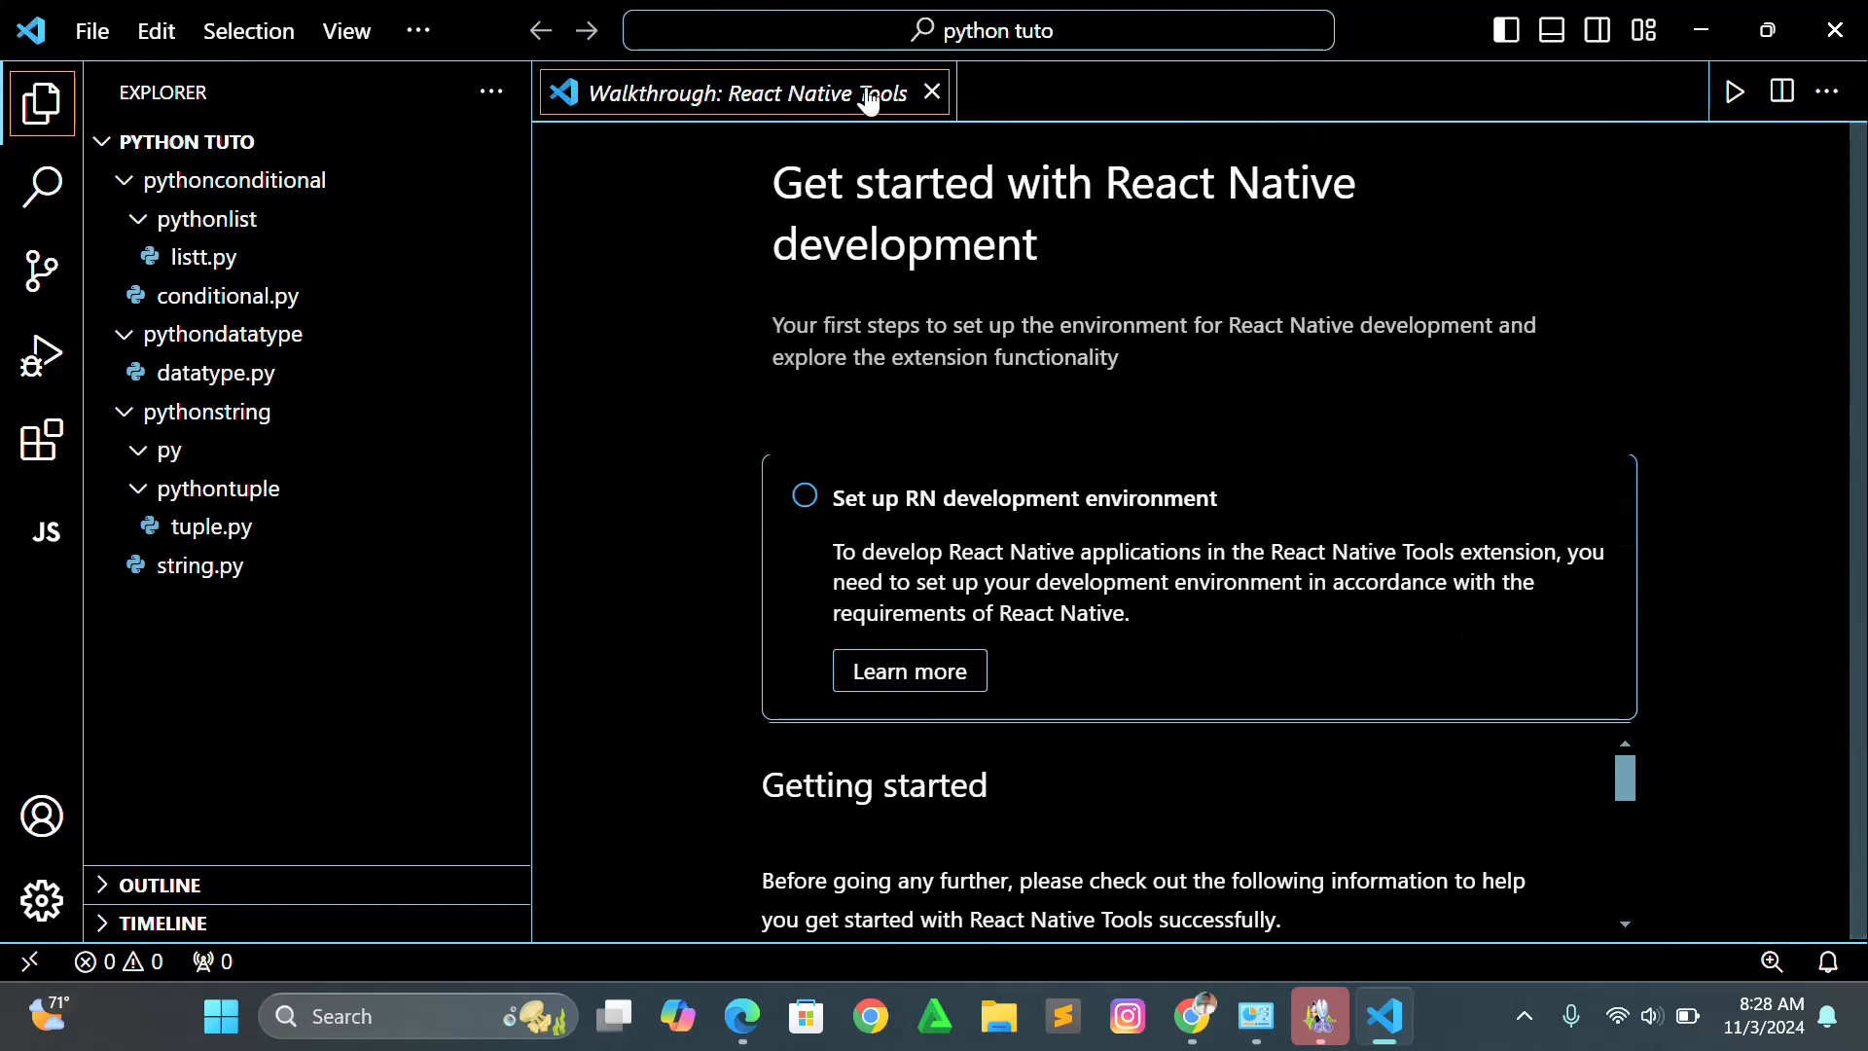
pyautogui.click(41, 104)
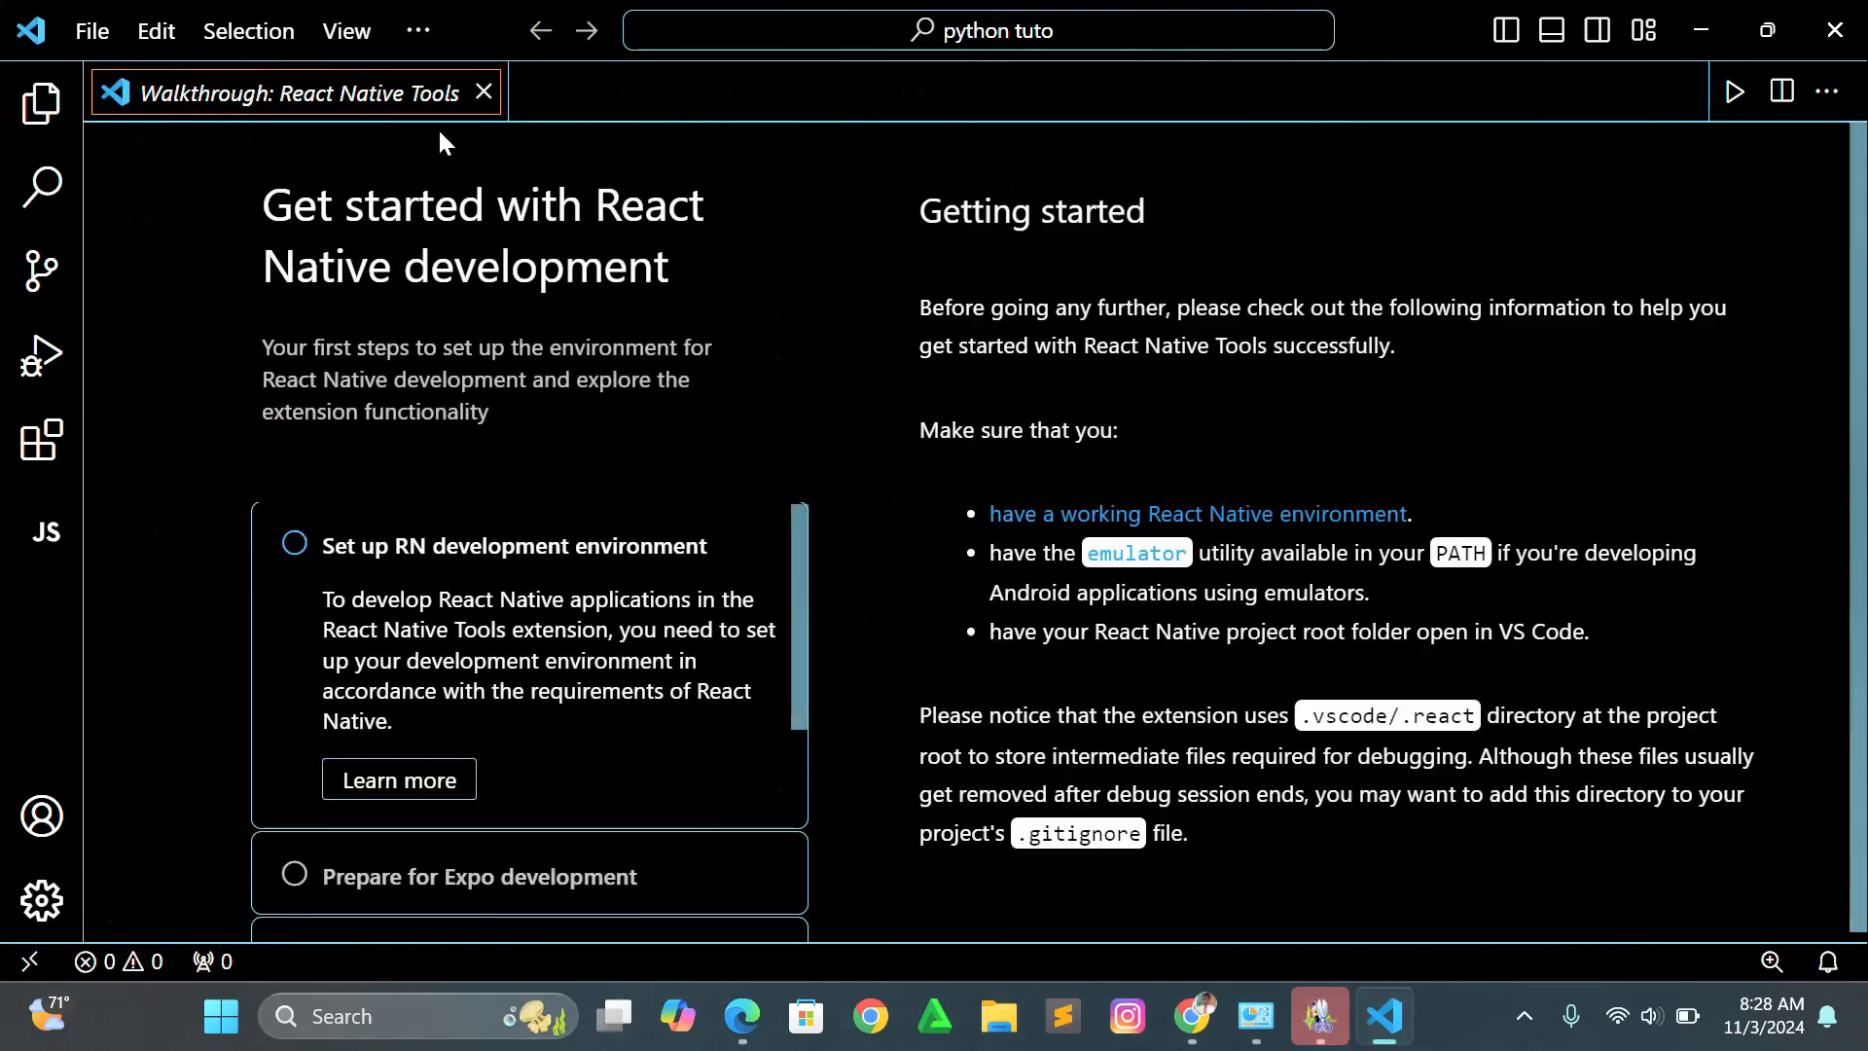
pyautogui.click(481, 93)
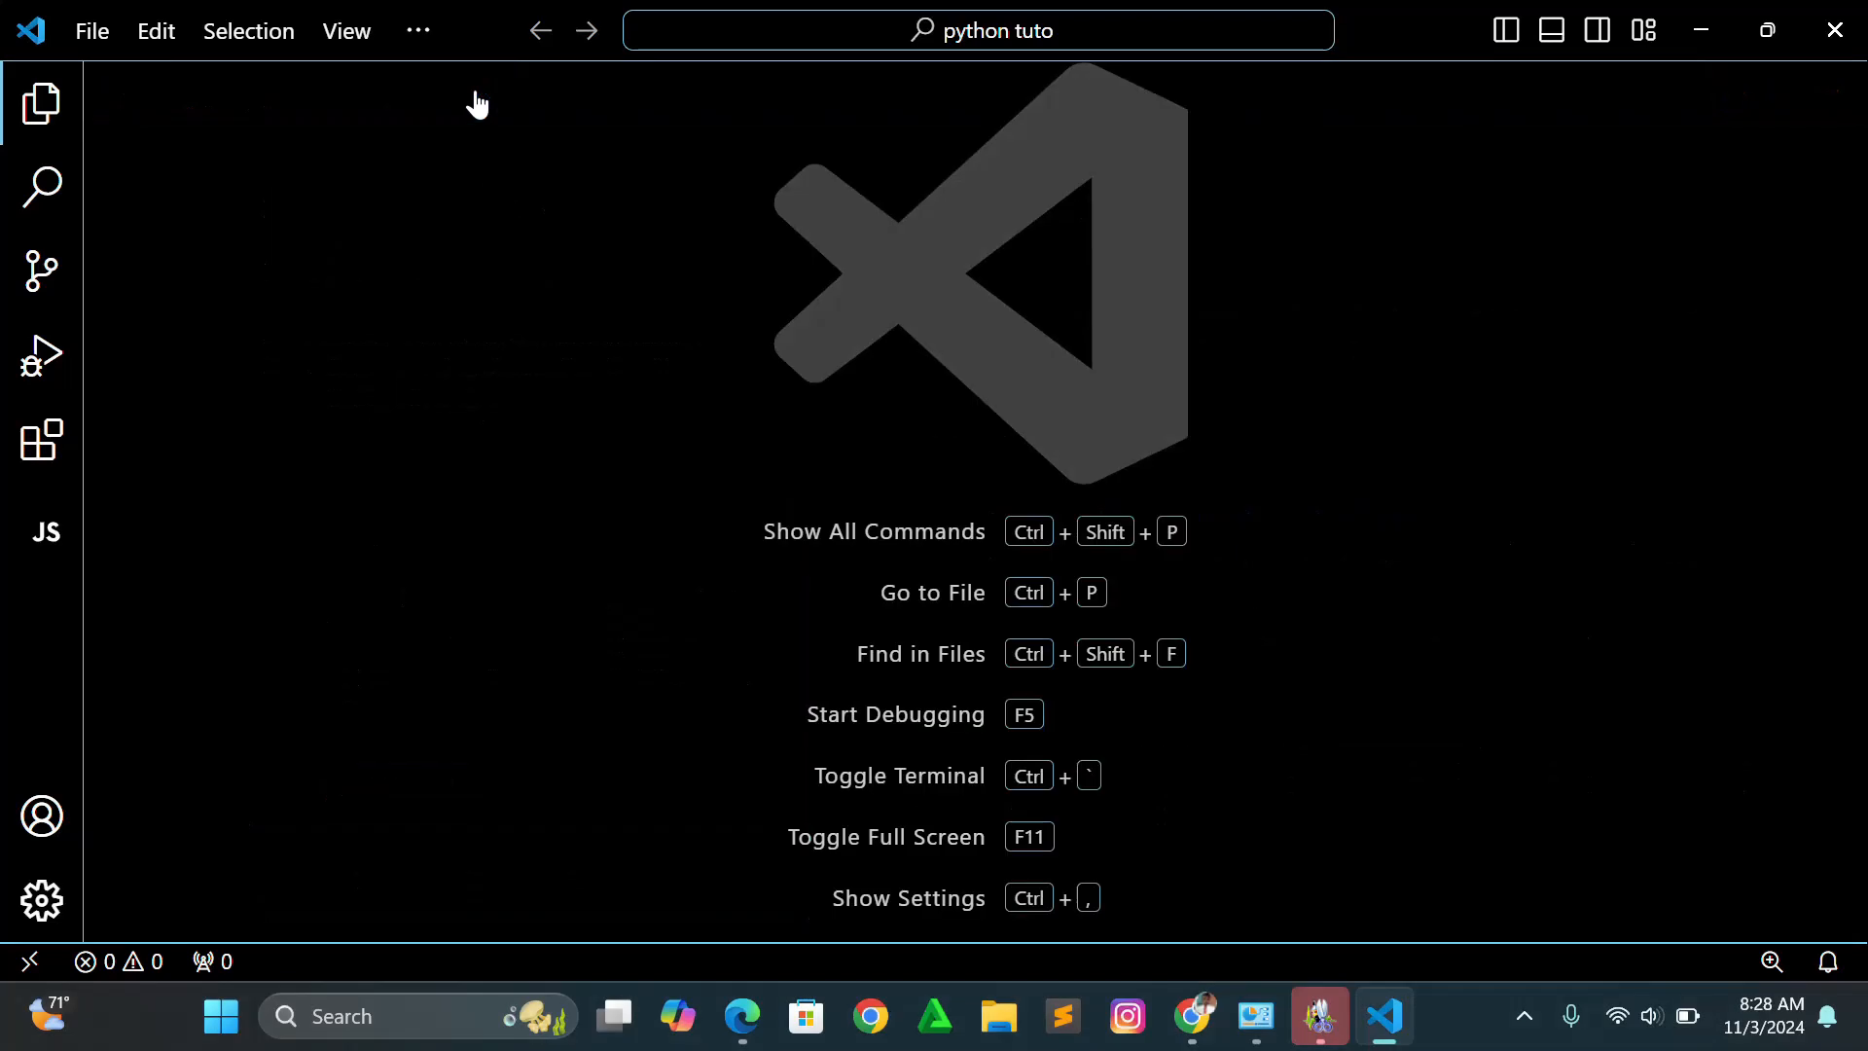